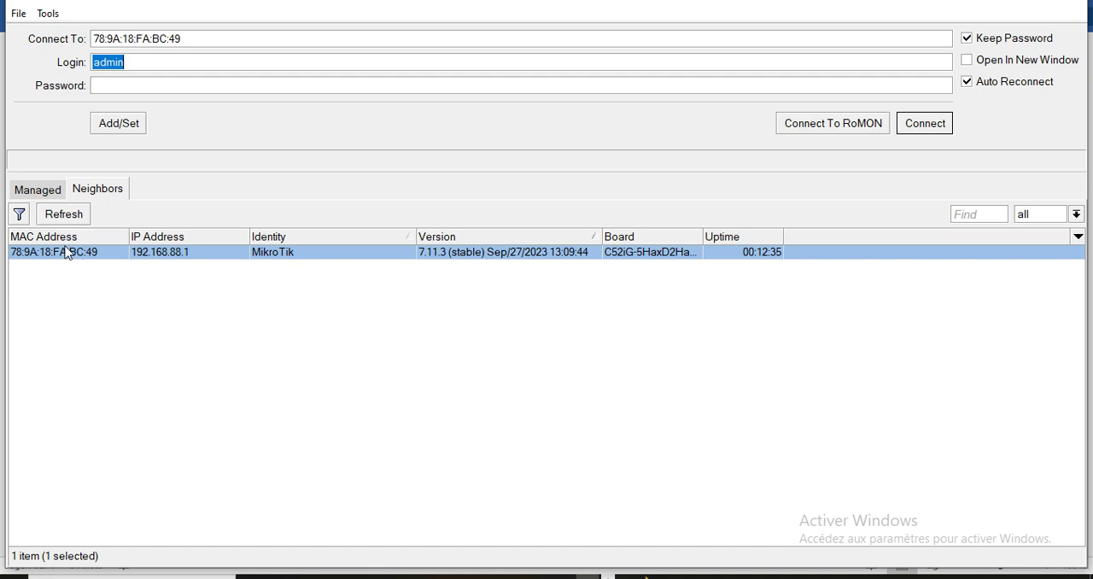
Review the discovered MikroTik router's MAC address, IP address, identity and version, and widen the Board column to show the full model.
left_click(30, 252)
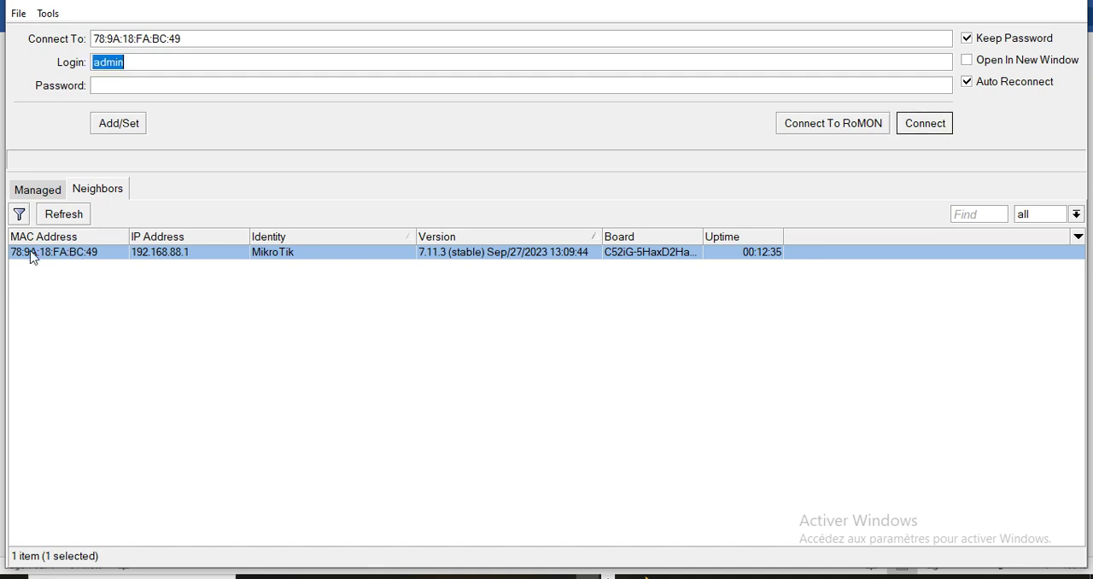
left_click(188, 259)
left_click(268, 256)
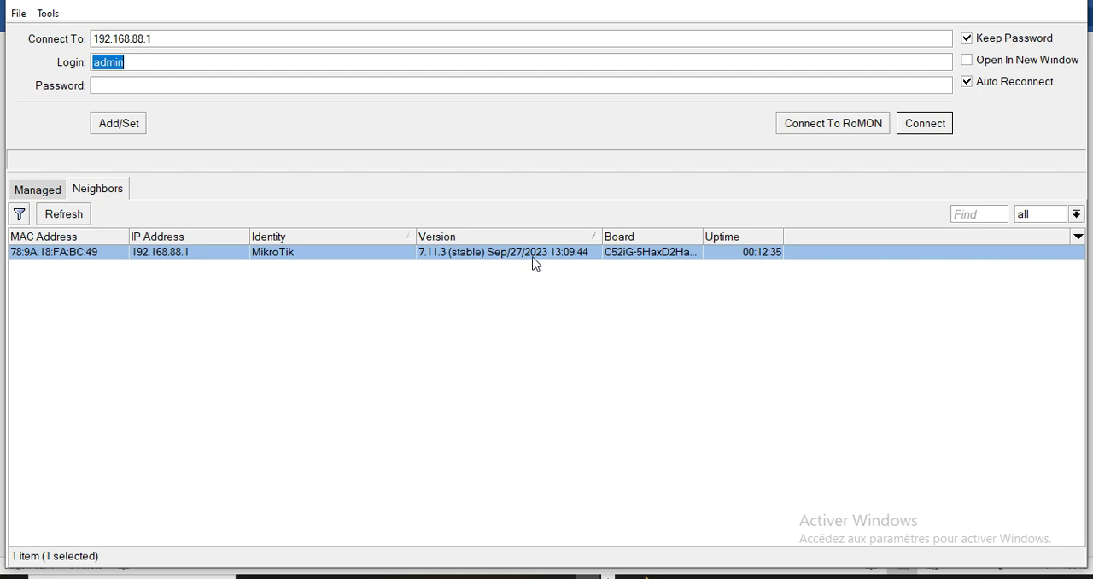
left_click(614, 254)
left_click(734, 238)
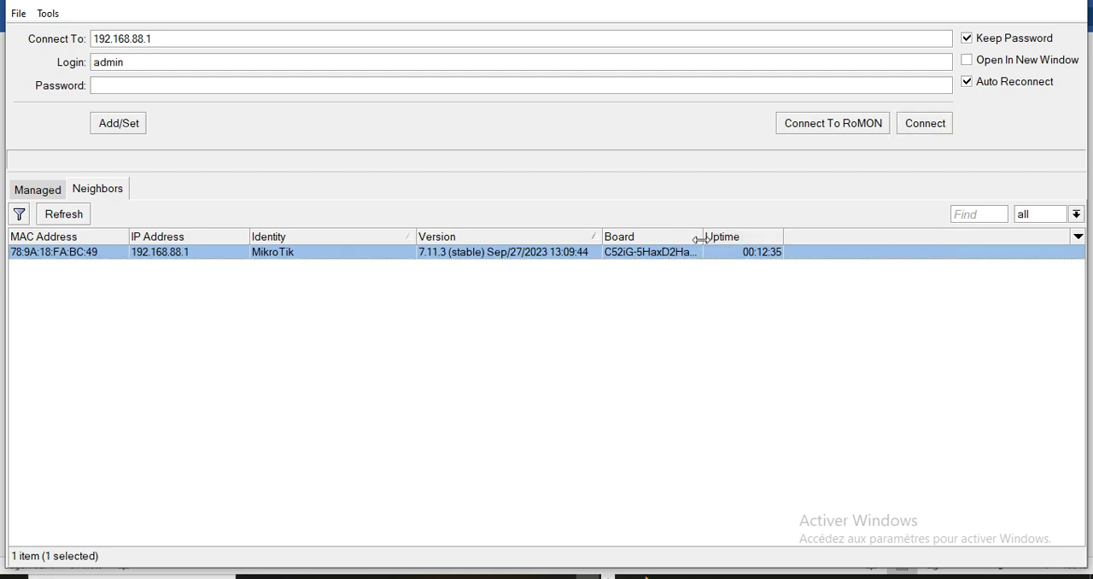
left_click_drag(704, 237, 740, 237)
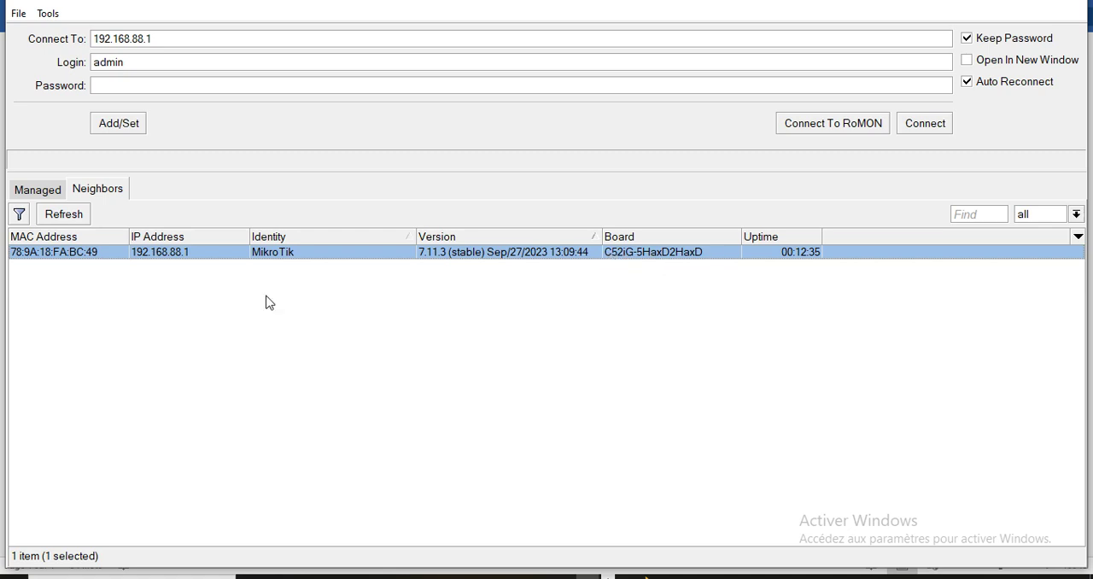
Connect to the MikroTik router by its MAC address with login admin, pasting the router password.
left_click(61, 256)
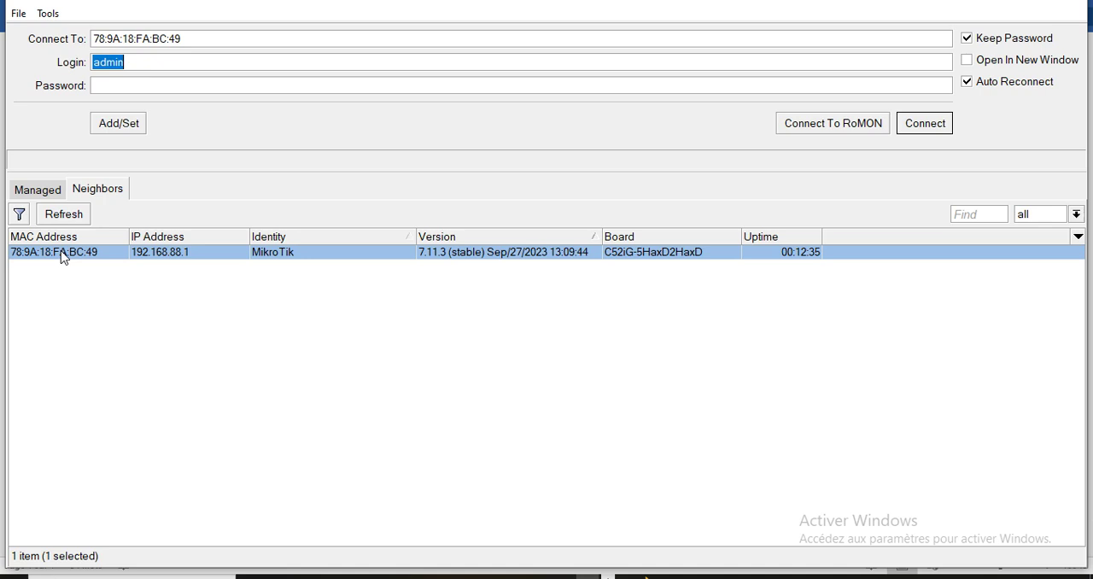
left_click(135, 83)
key("ctrl+v")
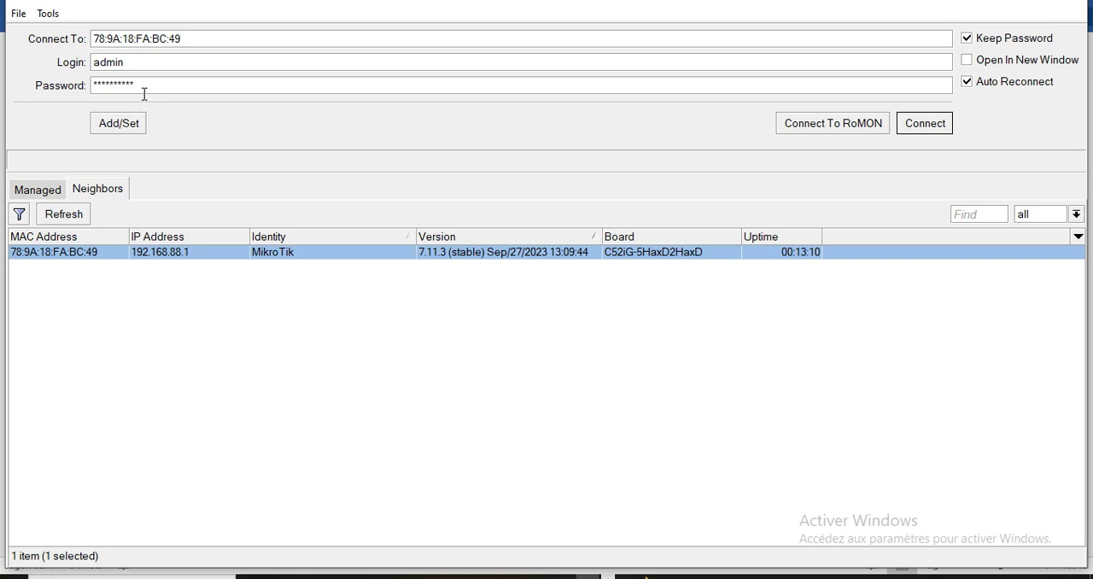
left_click(931, 123)
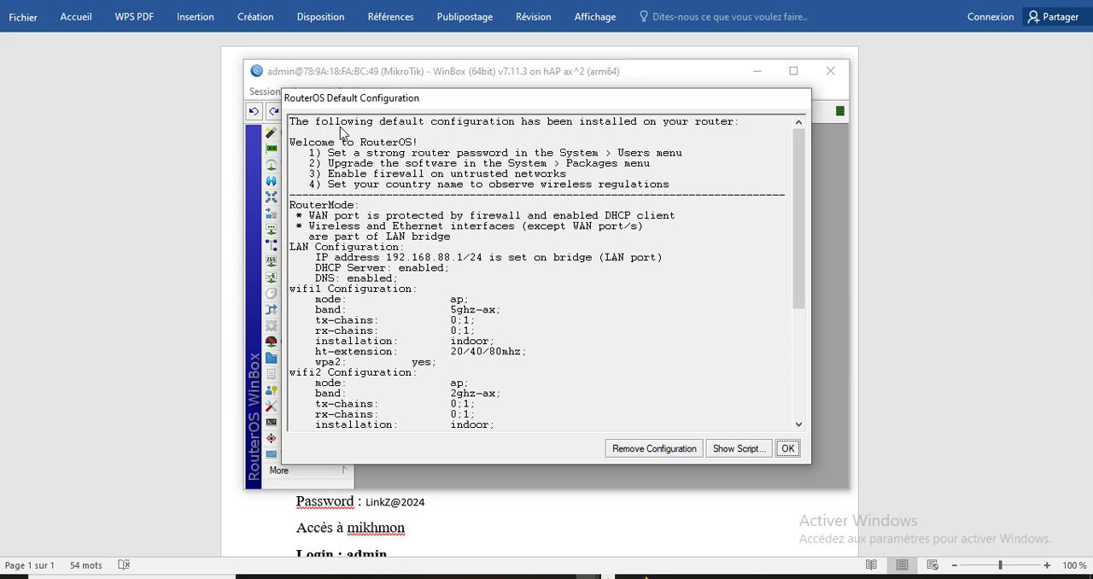
Remove the router's default configuration and dismiss the password change request in the maximized session window.
left_click(653, 449)
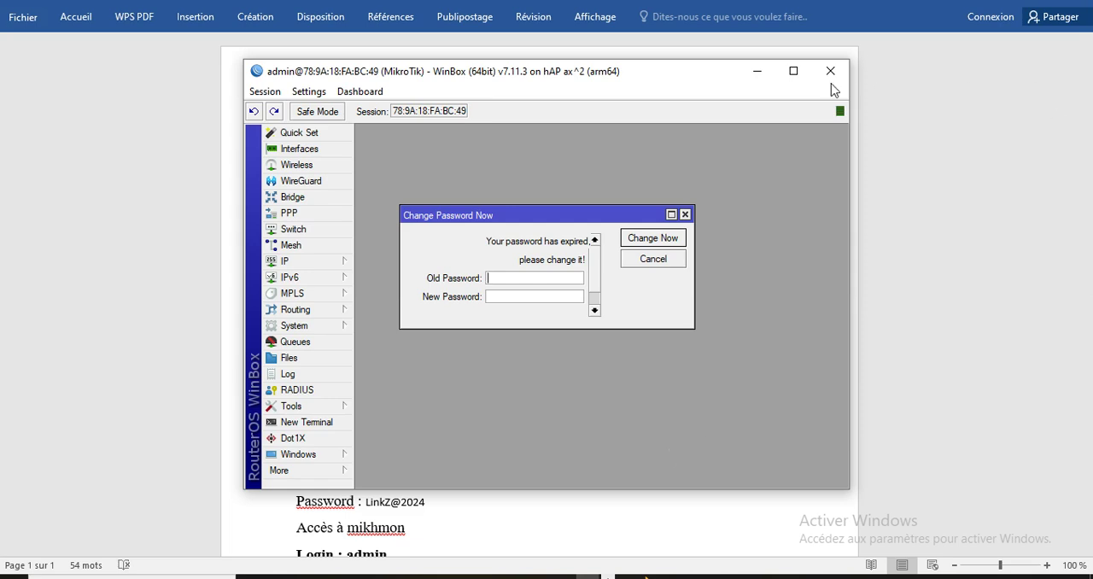
left_click(792, 73)
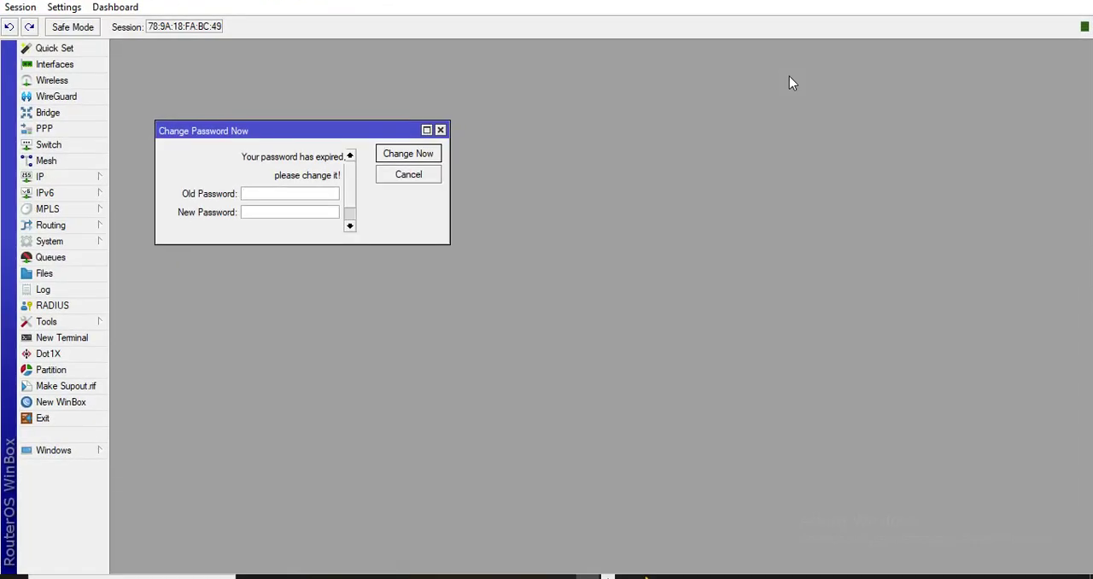
left_click(441, 130)
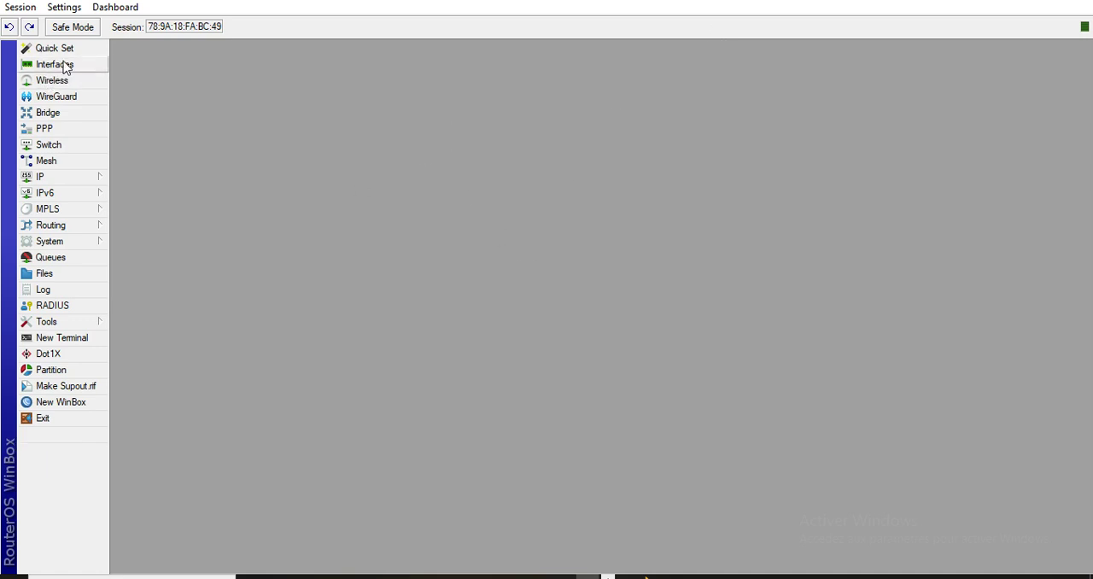
Zoom in the WinBox interface by two levels.
left_click(61, 8)
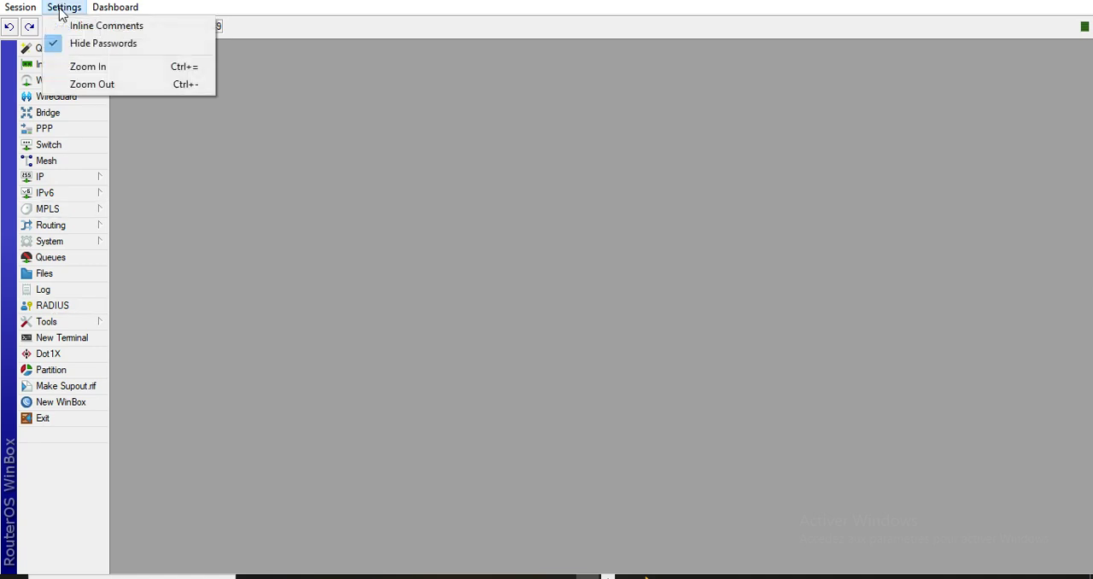
left_click(94, 67)
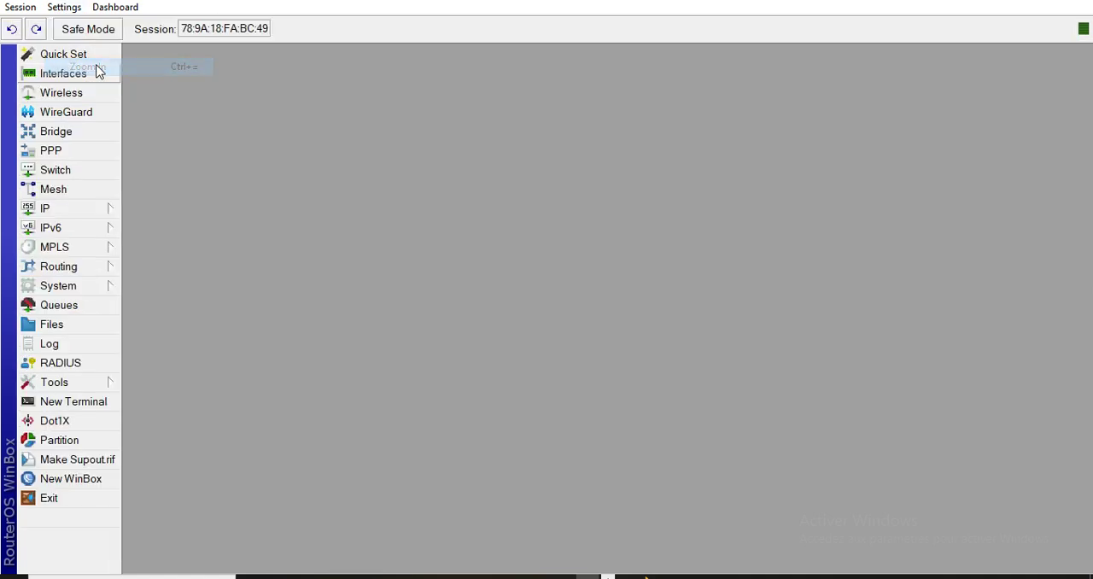
left_click(64, 7)
left_click(104, 74)
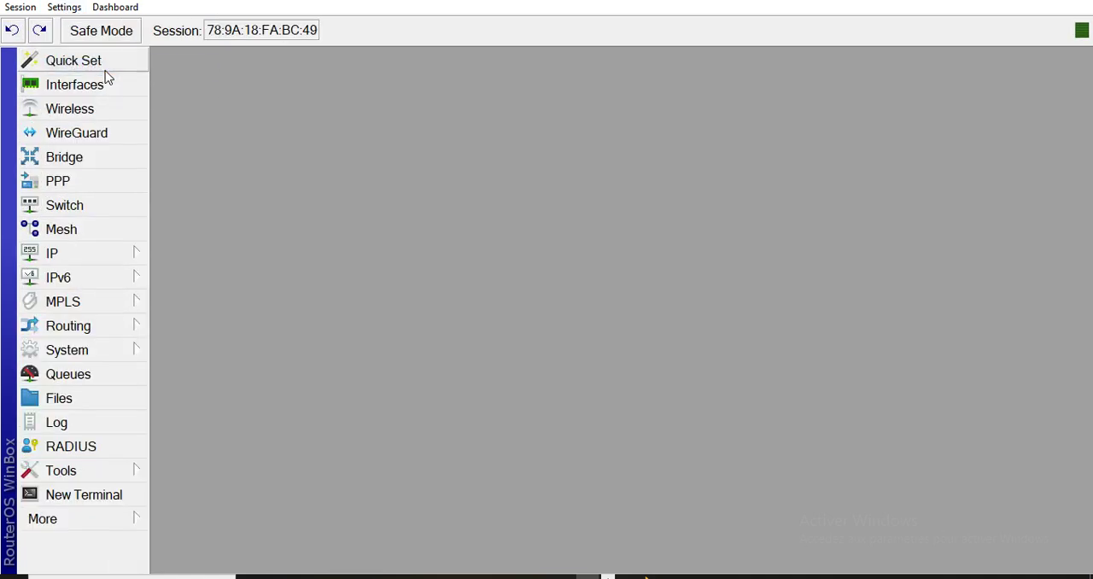
Return to the WinBox login window and clear the stored password.
key("alt+Tab")
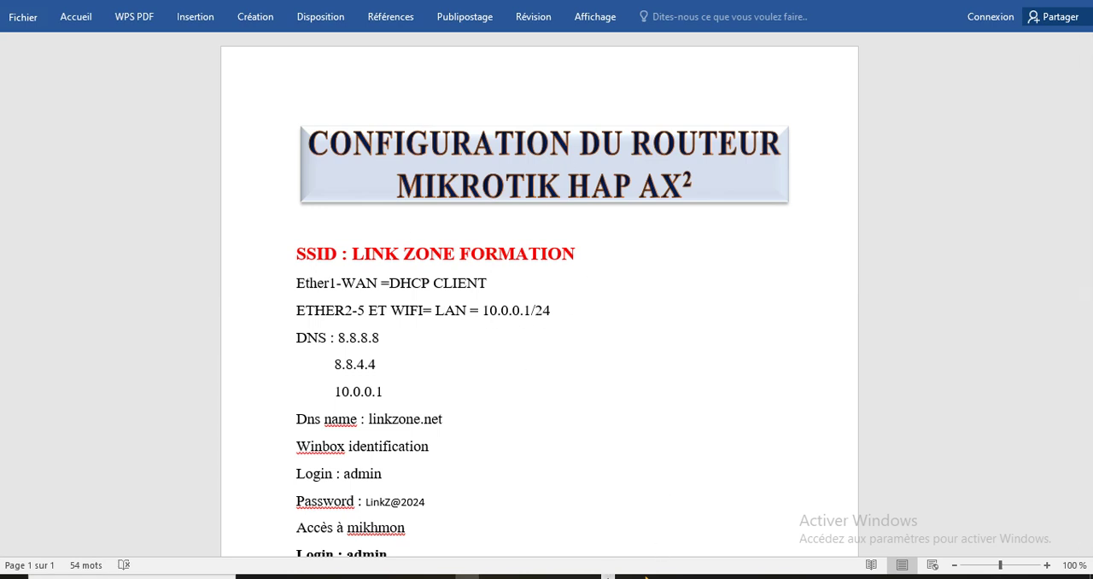
mouse_move(370, 577)
left_click(588, 577)
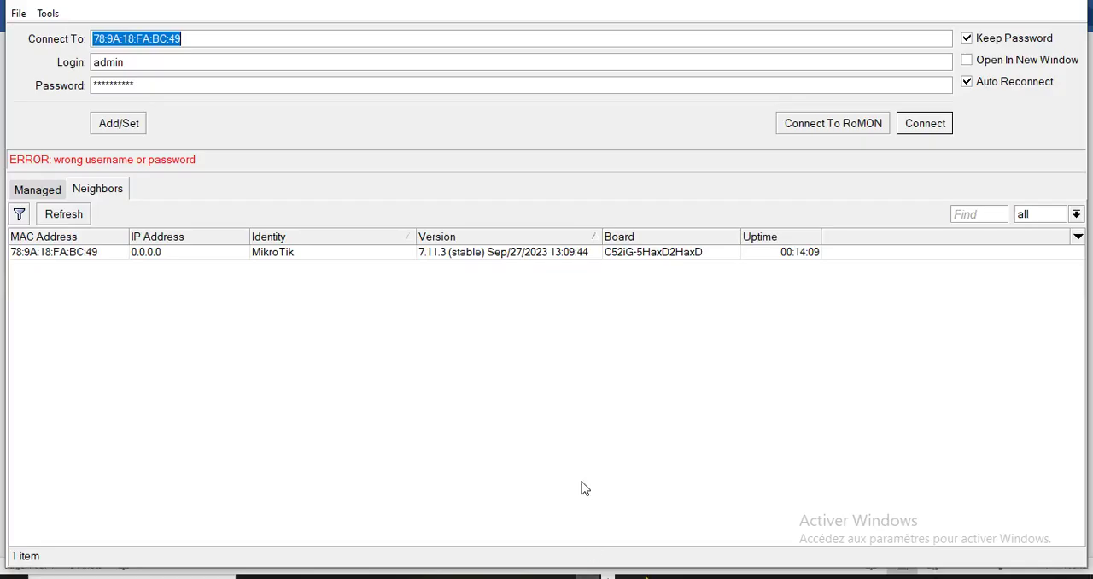
left_click(142, 85)
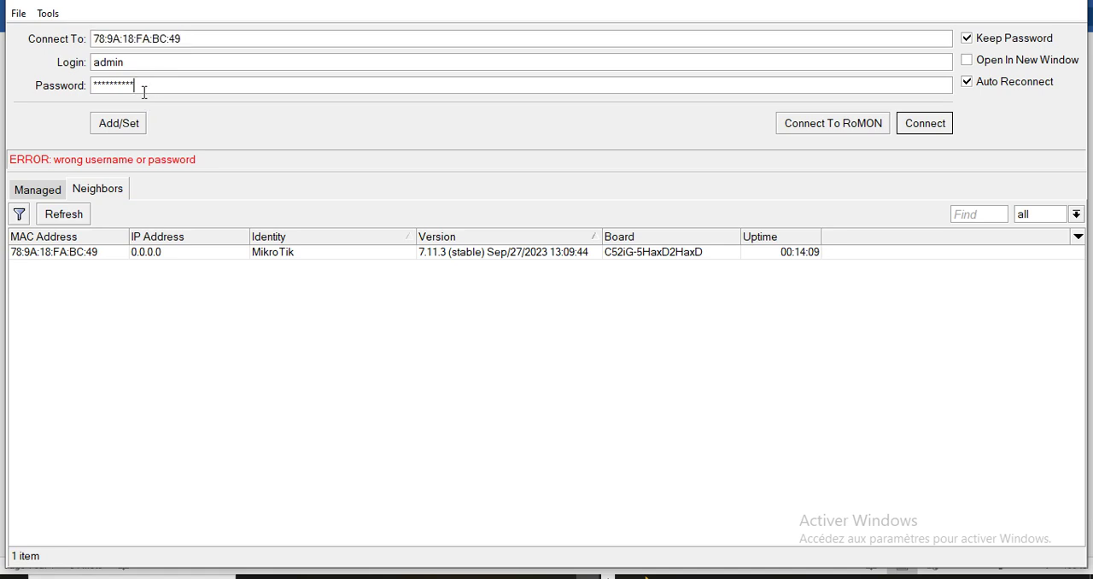
key("BackSpace")
key("BackSpace")
key("BackSpace")
key("BackSpace")
key("BackSpace")
key("BackSpace")
key("BackSpace")
key("BackSpace")
key("BackSpace")
key("BackSpace")
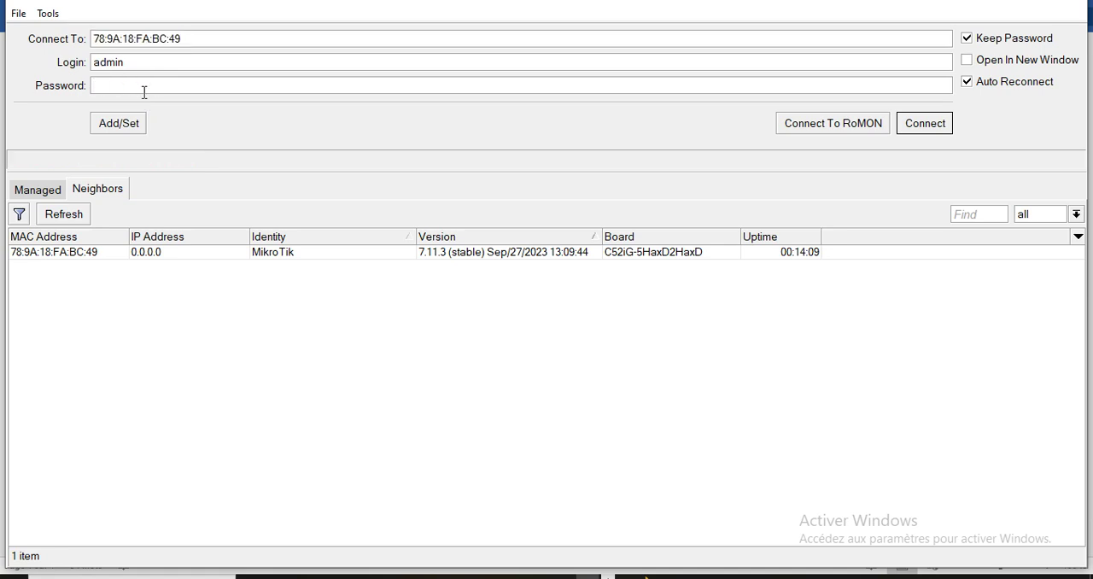
Reconnect to the router by its MAC address as admin with a blank password, and dismiss the password change request.
left_click(70, 253)
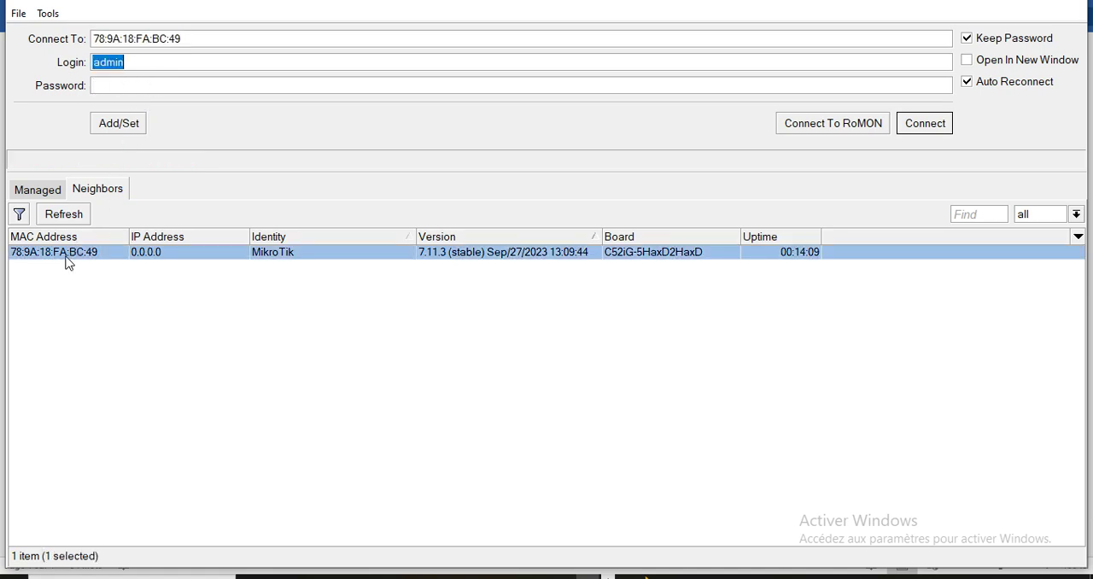
left_click(960, 122)
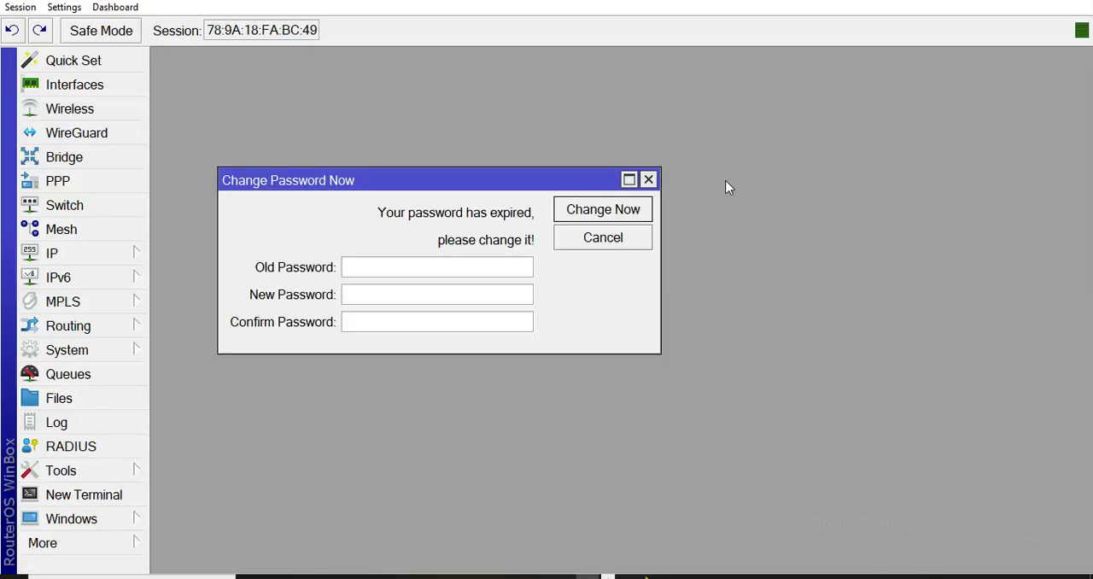
left_click(649, 179)
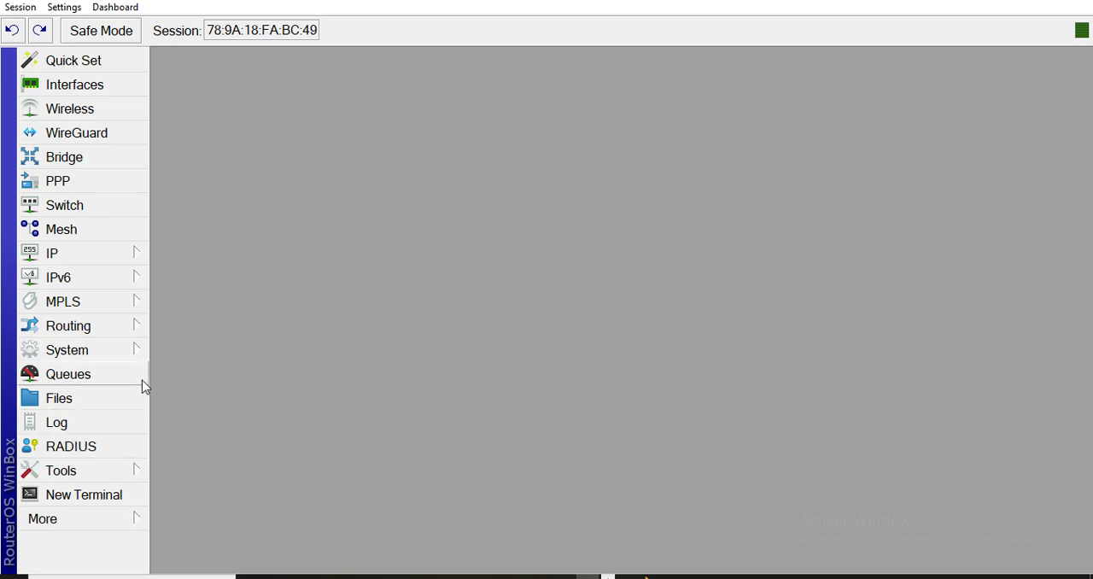
Examine the router's Ethernet ports ether1 to ether5 and the wifi1 and wifi2 interfaces in the interface list.
left_click(108, 87)
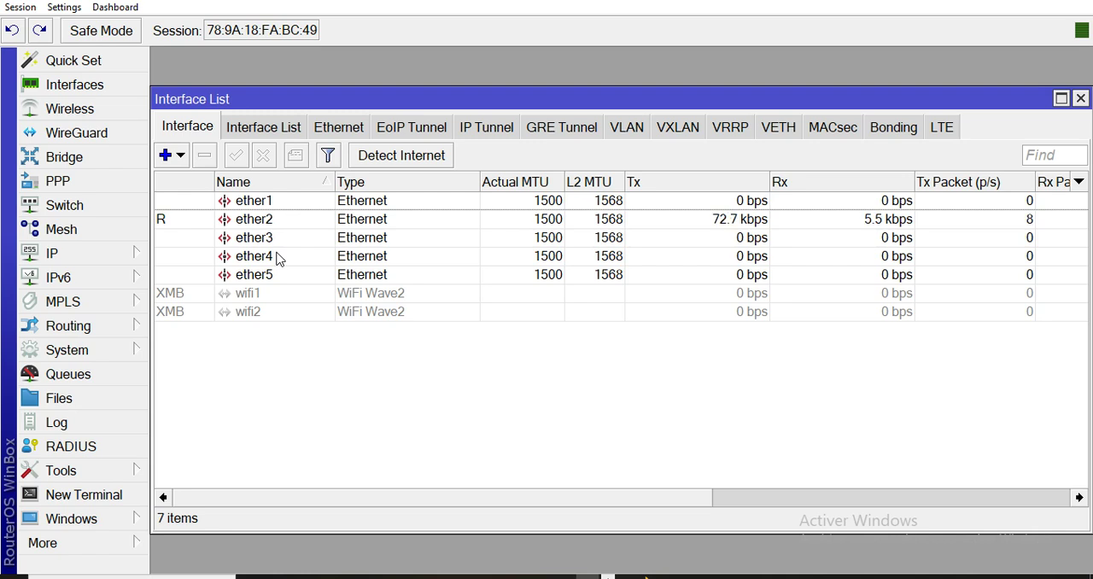
left_click(278, 203)
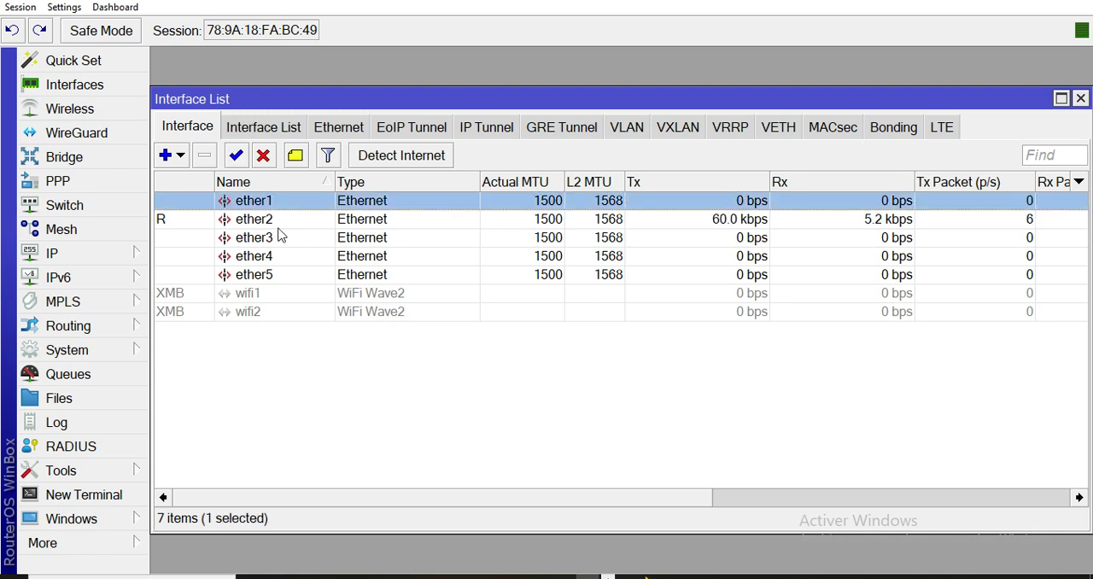
left_click(278, 282)
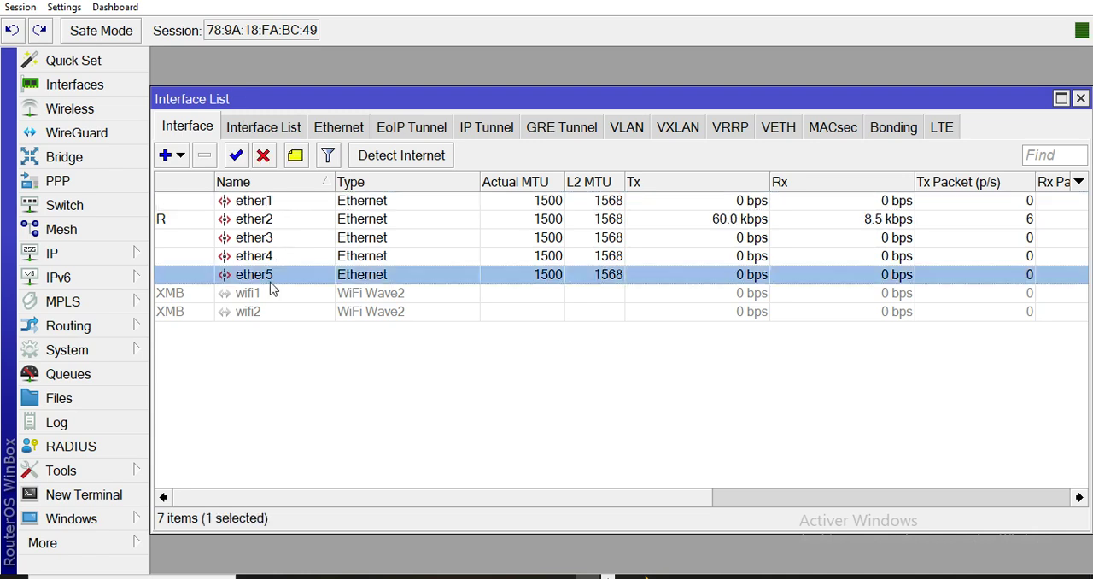
left_click(258, 295)
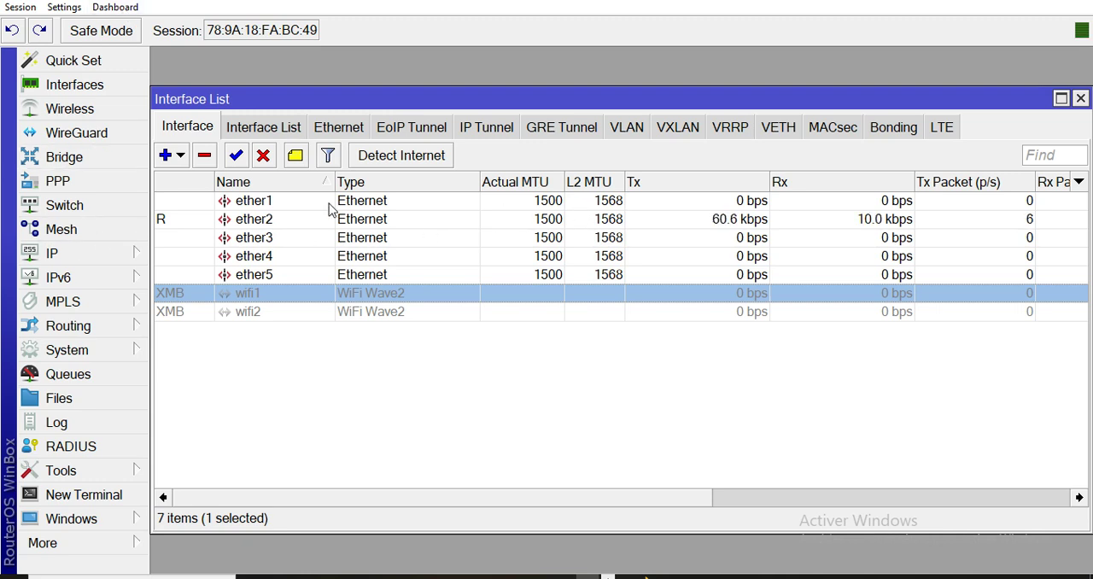
left_click(277, 203)
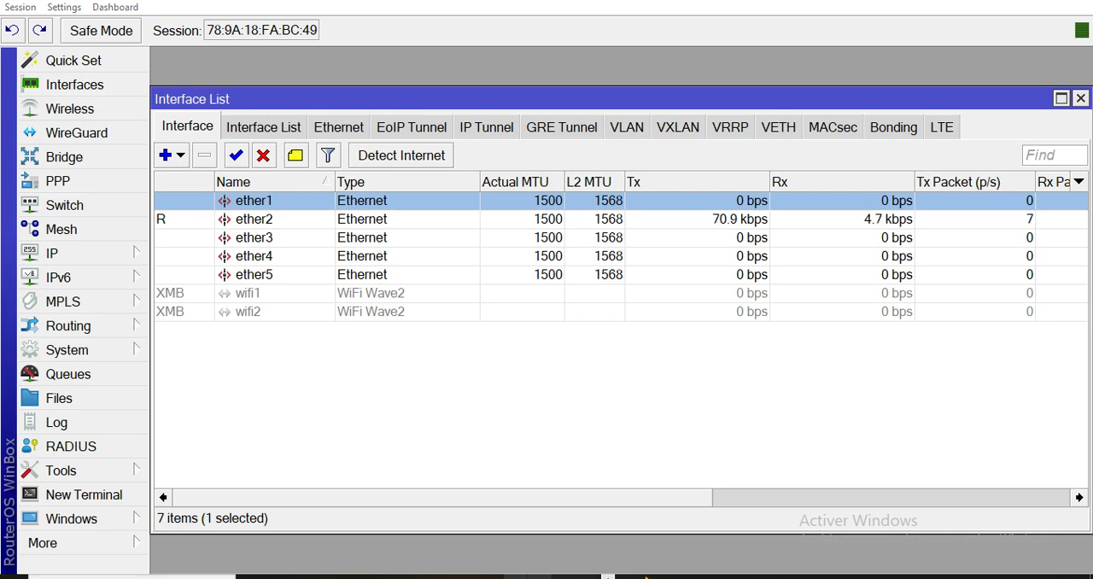
Switch to the Word configuration document to check the planned WAN, LAN and DNS settings, and return to WinBox.
mouse_move(468, 576)
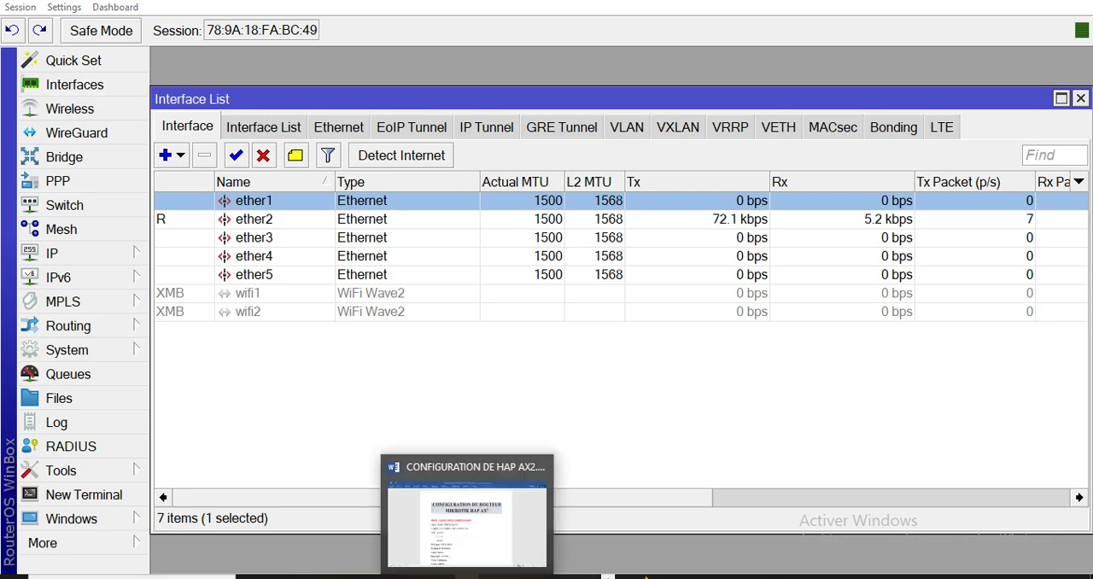
left_click(475, 537)
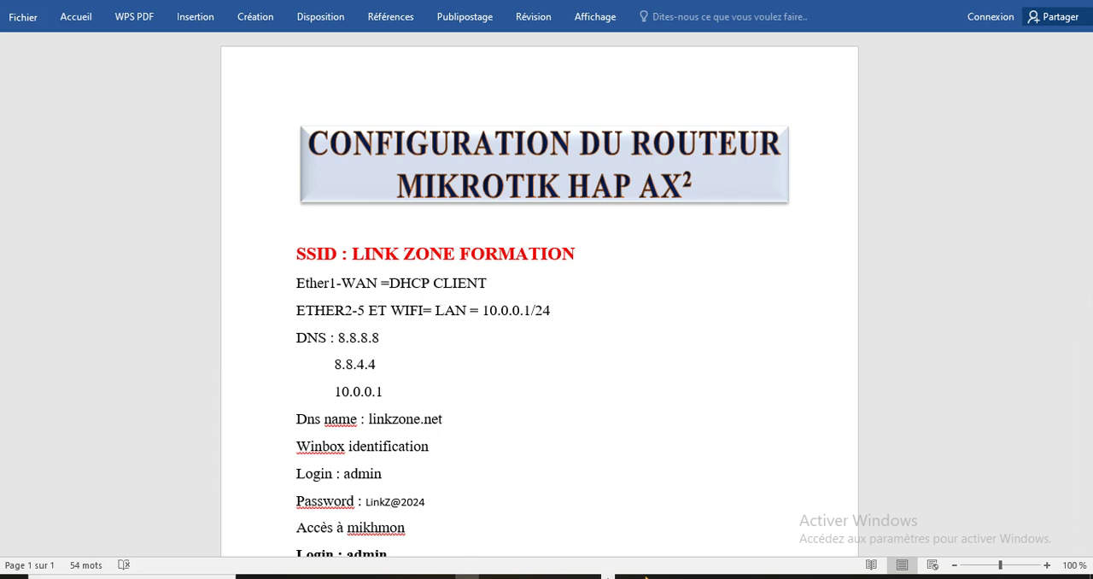
left_click(588, 577)
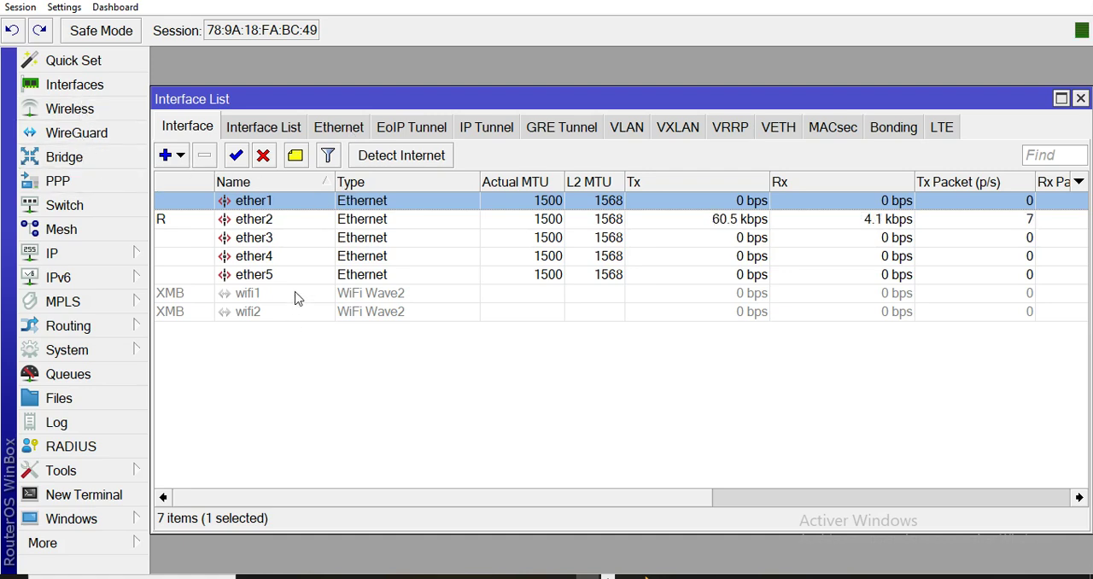
Set the wifi1 wireless interface's SSID to LINK ZONE FORMATION, copied from the Word configuration document.
left_click(118, 114)
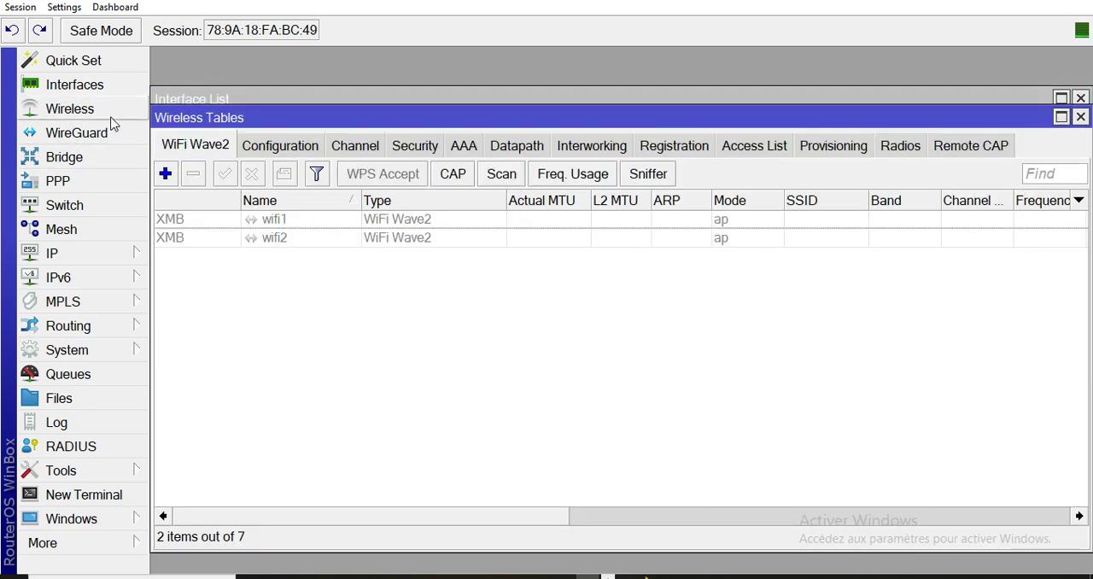
double_click(297, 224)
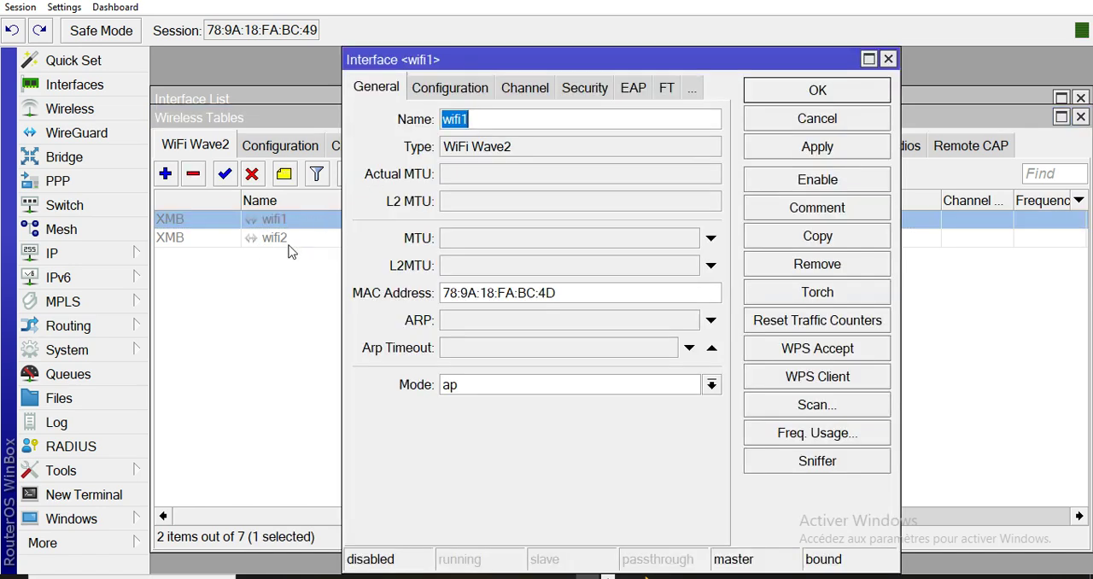
left_click(445, 91)
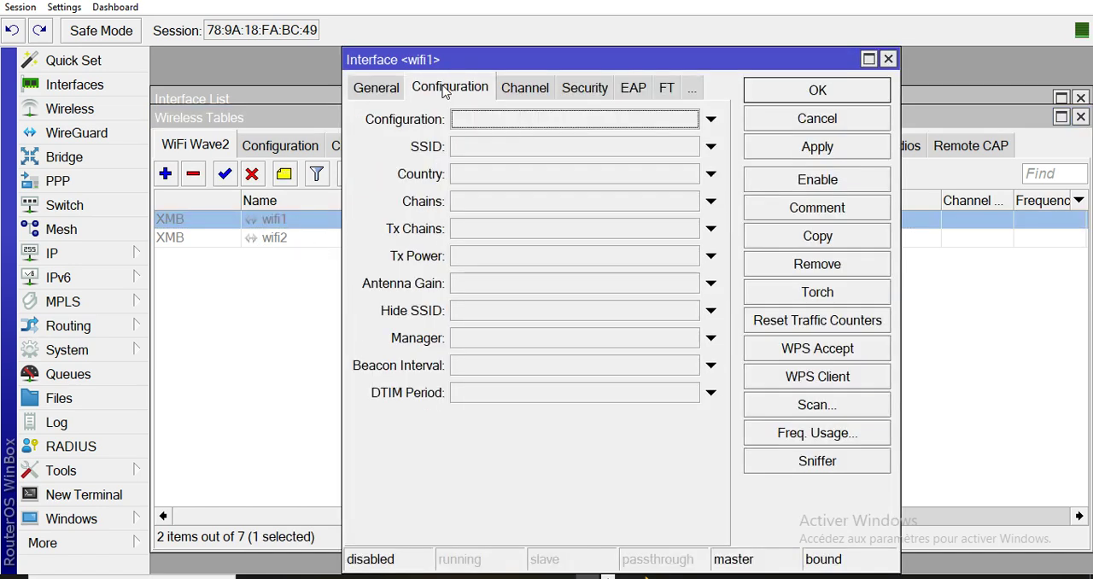
left_click(467, 148)
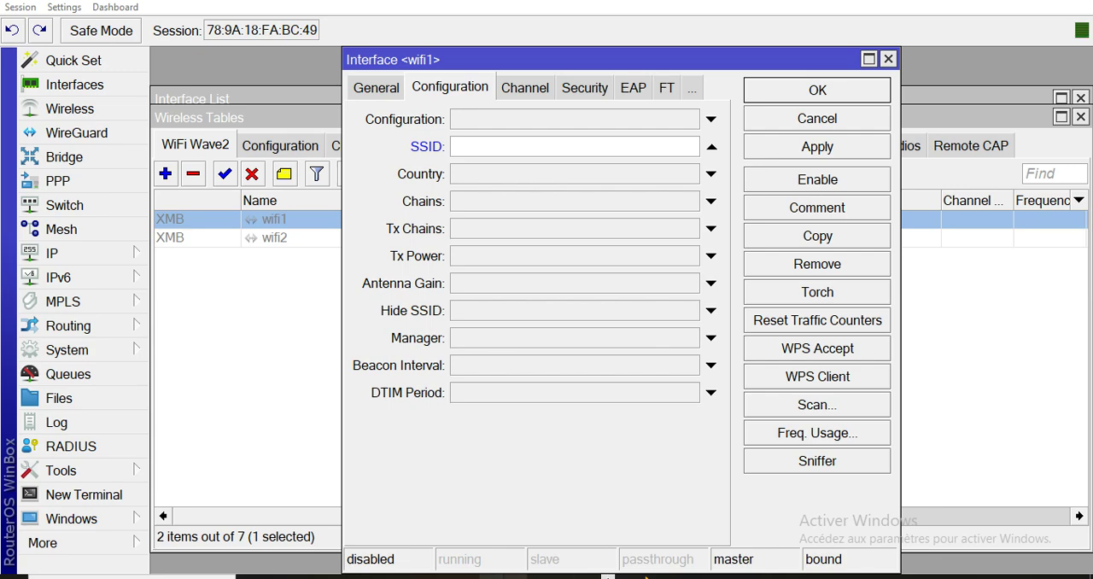
left_click(468, 577)
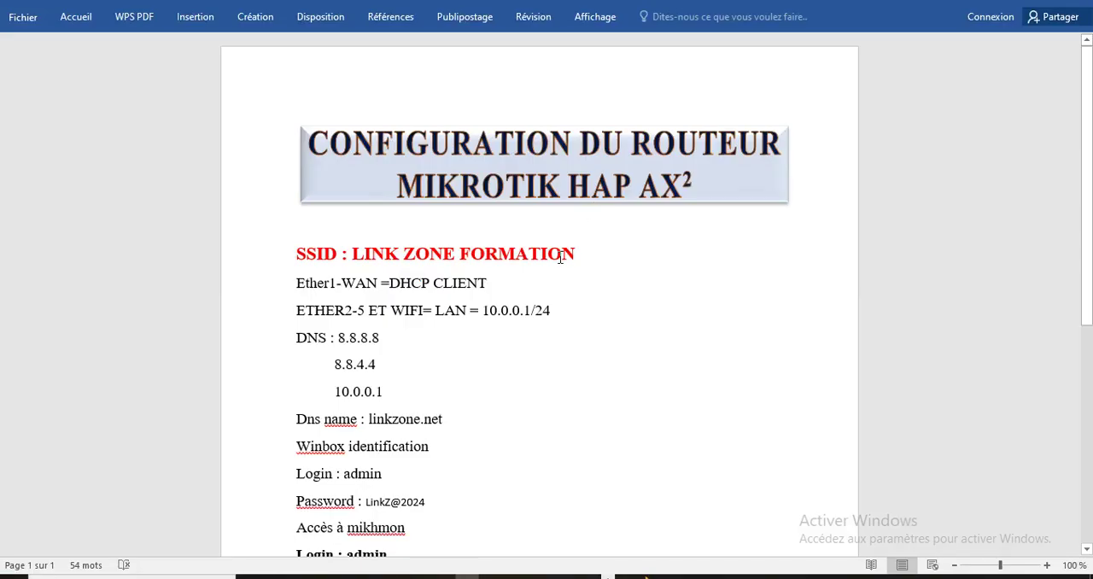
left_click_drag(579, 253, 376, 264)
key("ctrl+c")
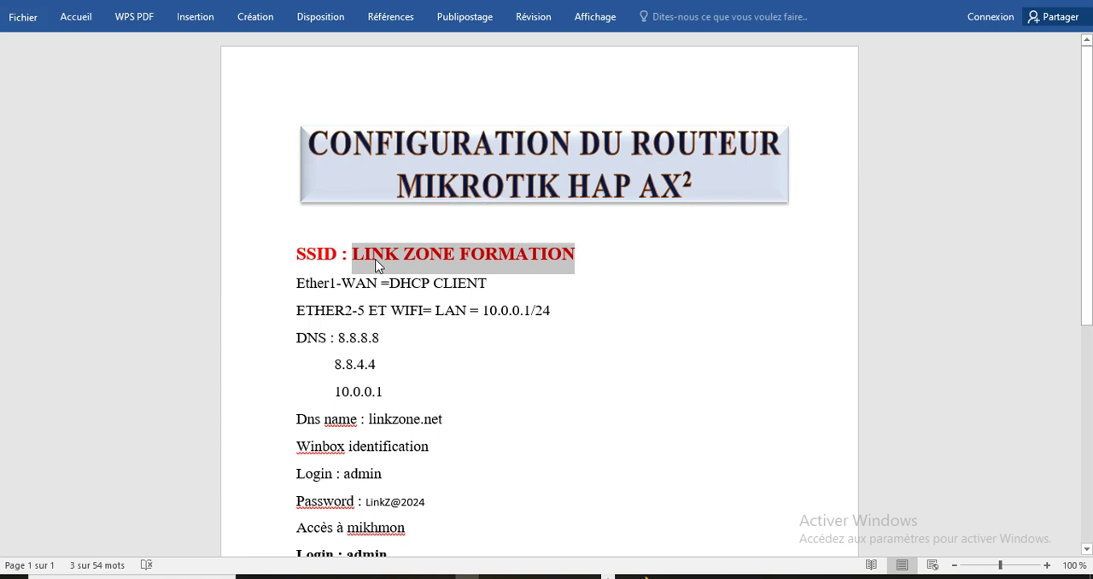
left_click(588, 576)
left_click(486, 149)
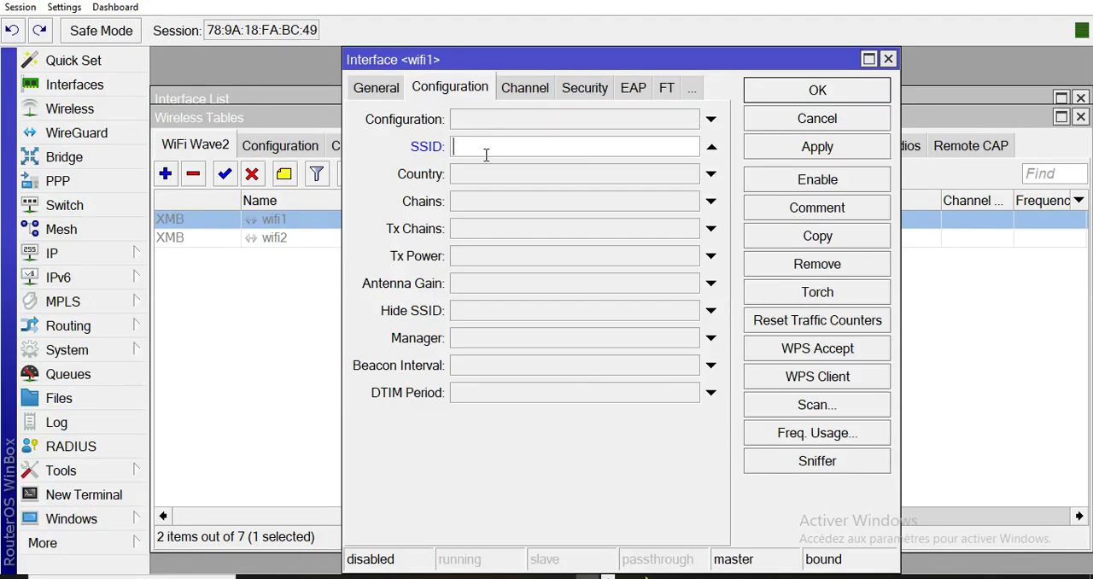
key("ctrl+v")
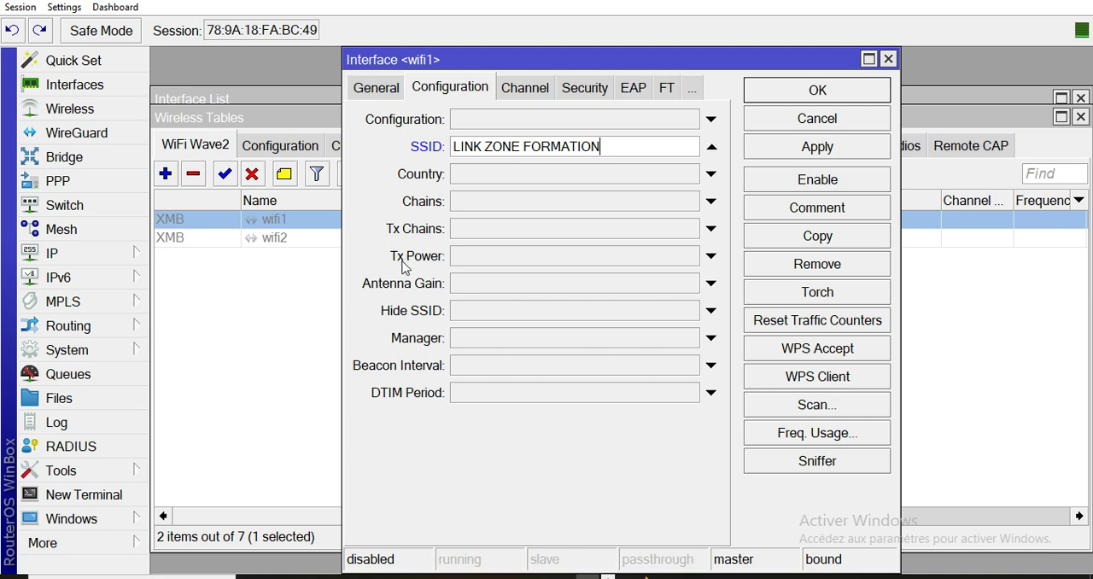
Set the wifi1 interface's Tx Power to 40 and its Antenna Gain to 30.
left_click(489, 258)
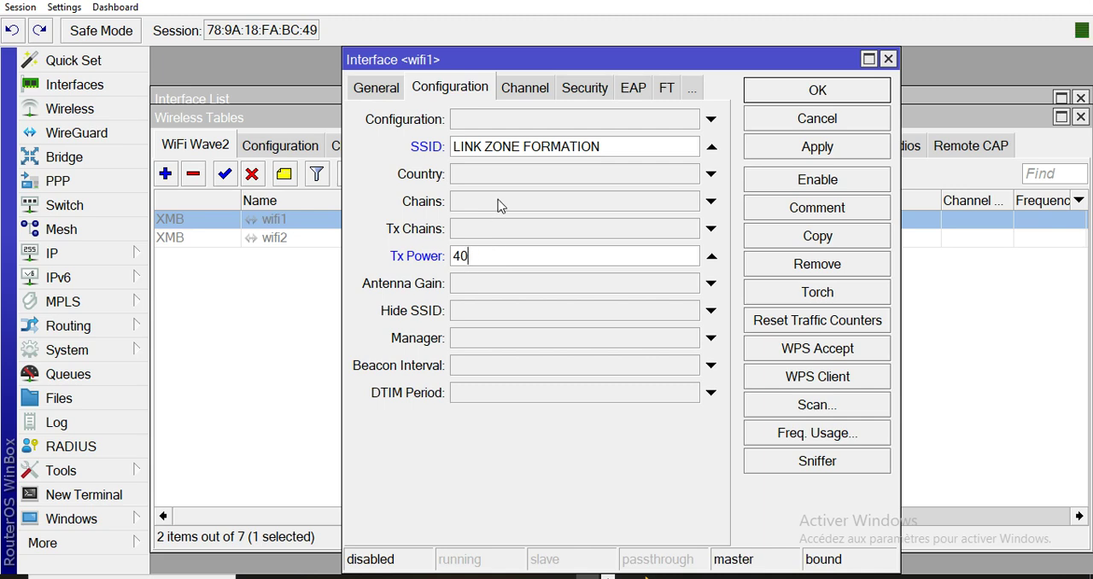
left_click(480, 286)
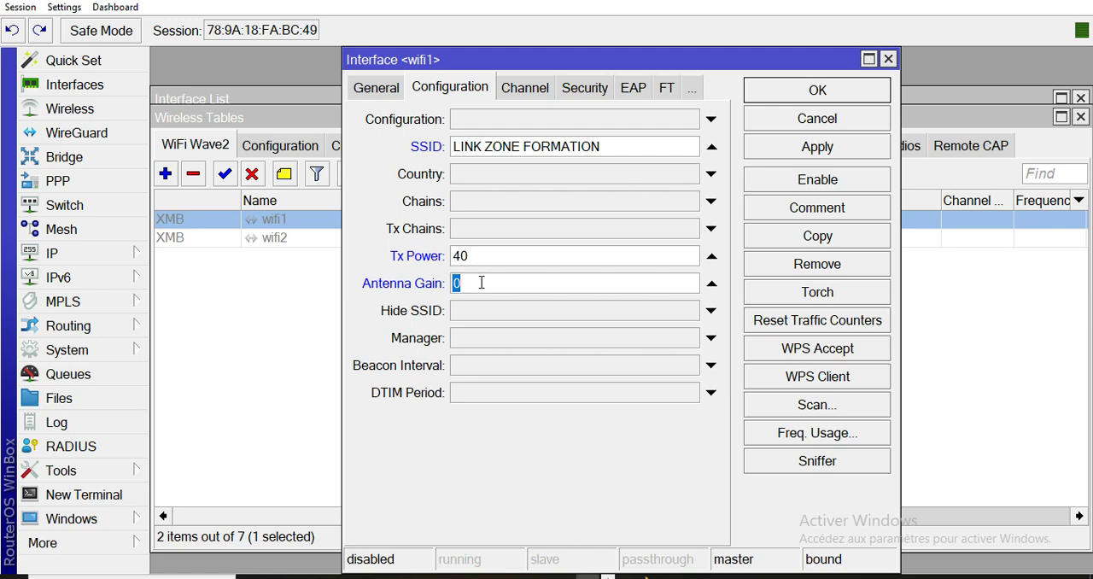
type("39")
key("BackSpace")
type("1")
key("BackSpace")
Enable the wifi1 interface, committing its pending changes, and close its settings.
left_click(831, 181)
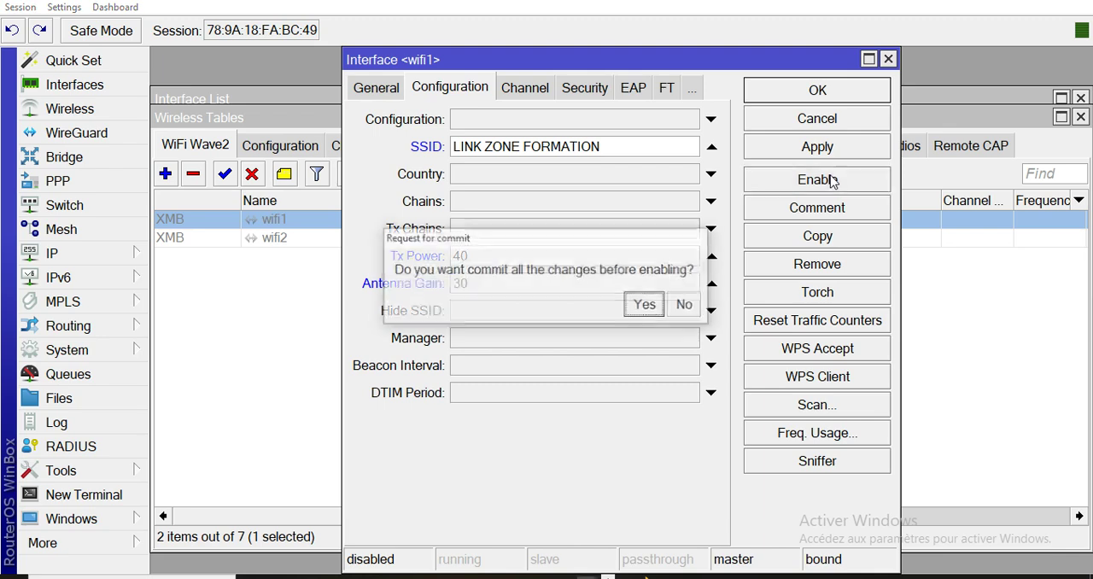
left_click(646, 308)
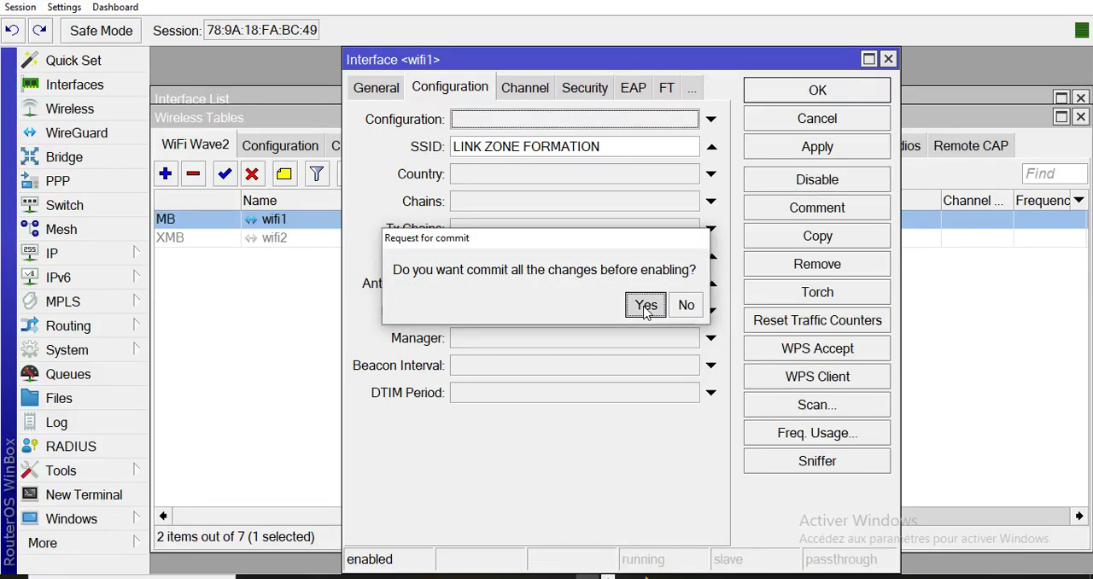
left_click(814, 148)
left_click(825, 96)
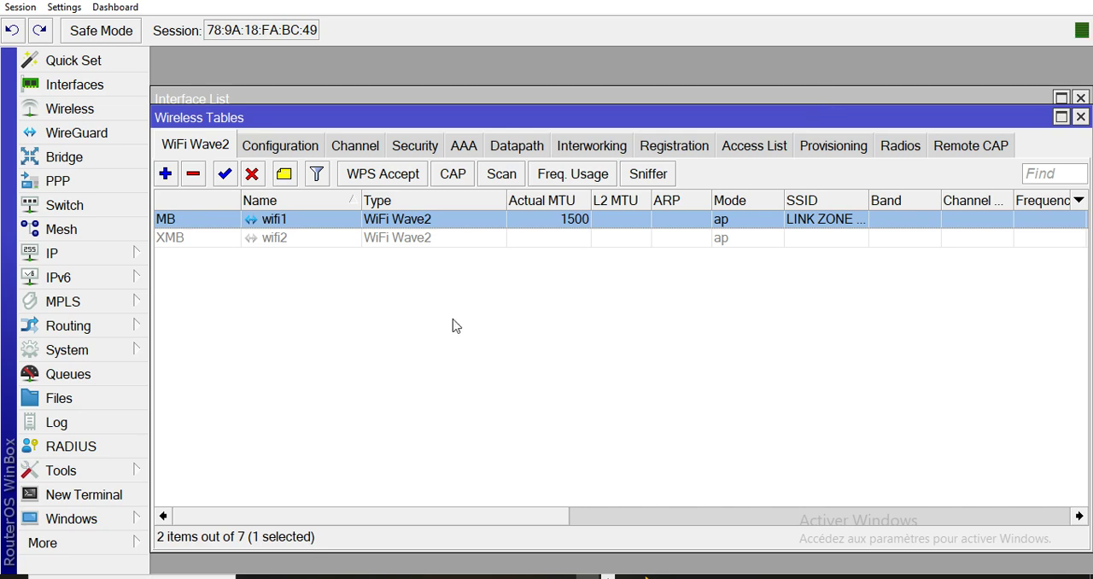
Configure wifi2 with the SSID LINK ZONE FORMATION, Tx Power 40 and Antenna Gain 30.
double_click(265, 241)
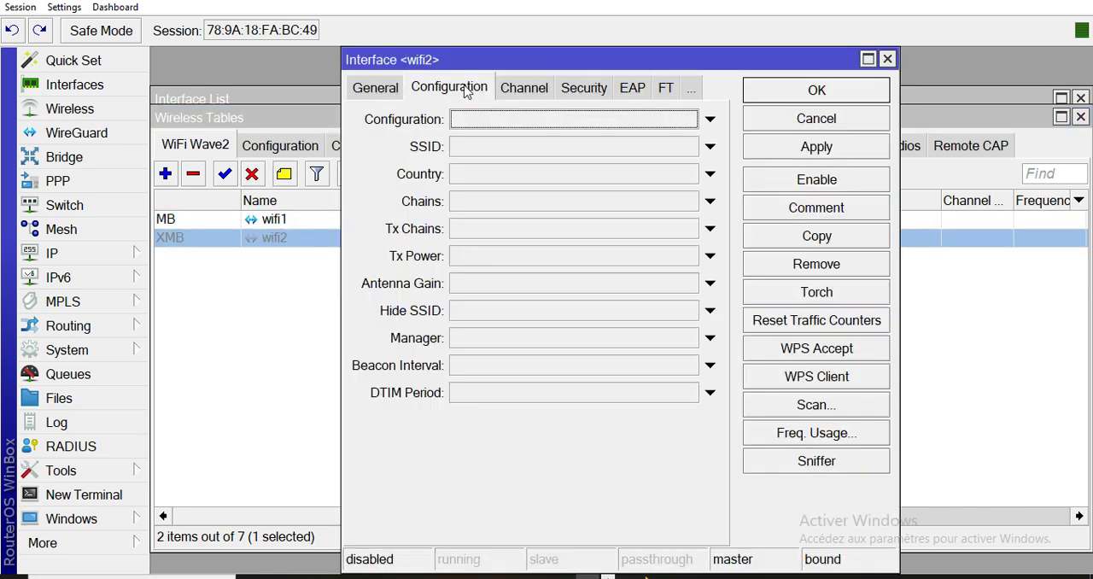
left_click(472, 149)
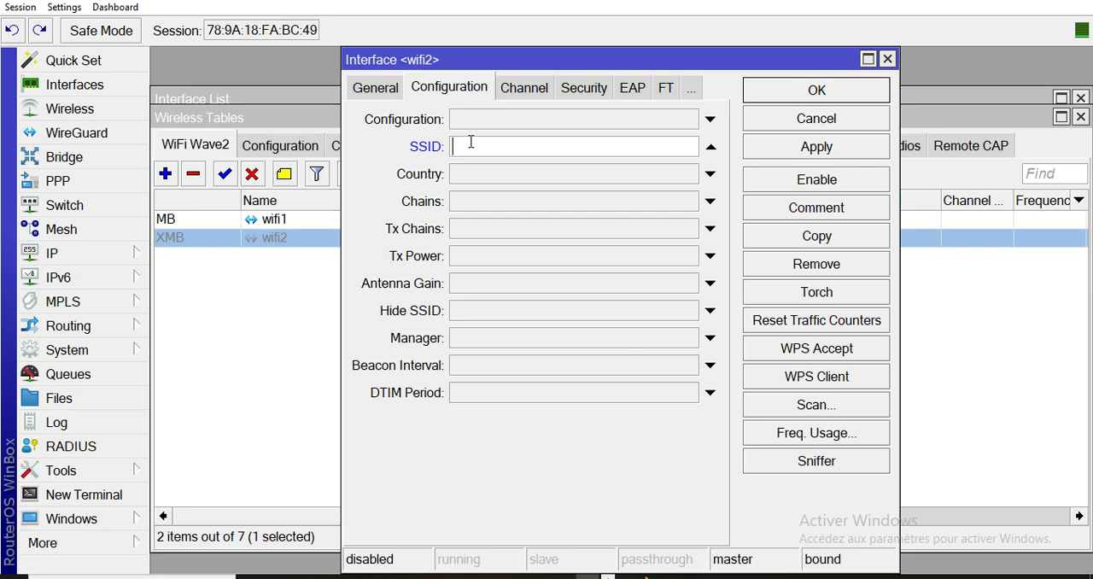
key("ctrl+v")
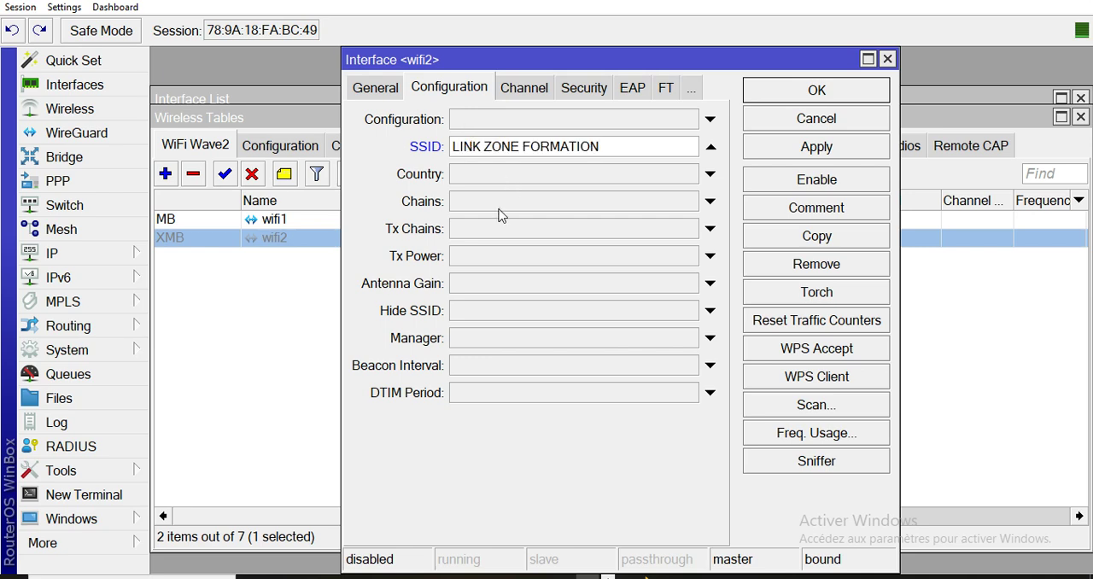
left_click(461, 257)
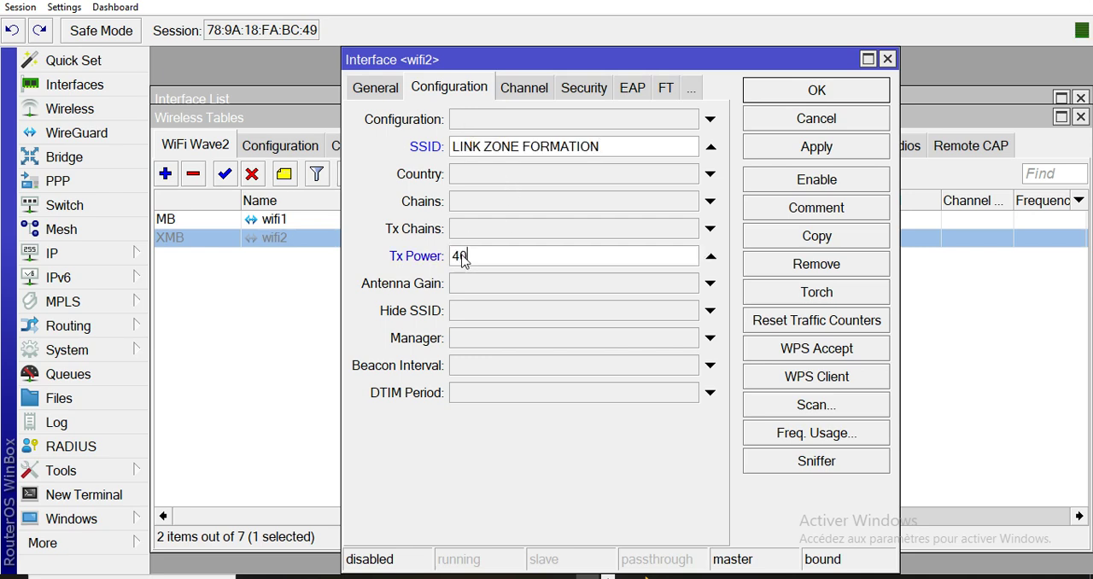
type("40")
left_click(471, 288)
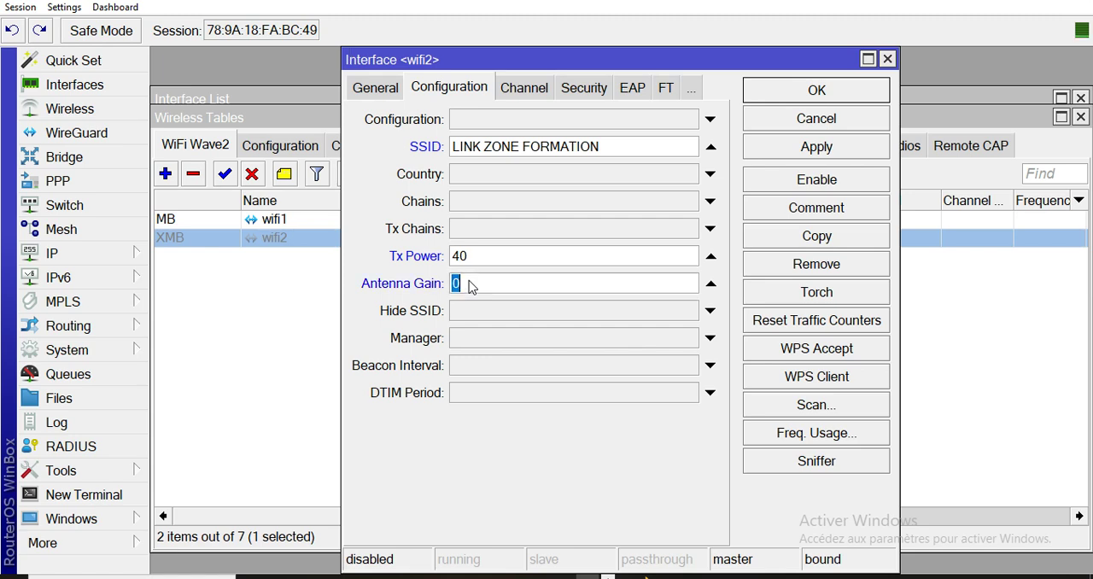
type("30")
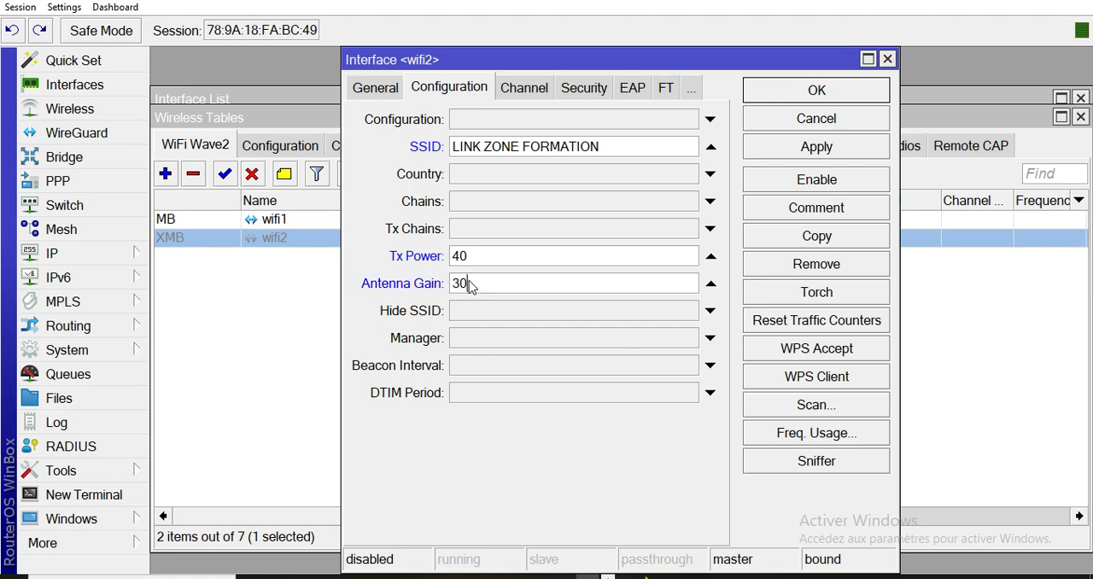
Enable the wifi2 interface, committing its pending changes, and close its settings.
left_click(846, 182)
left_click(642, 309)
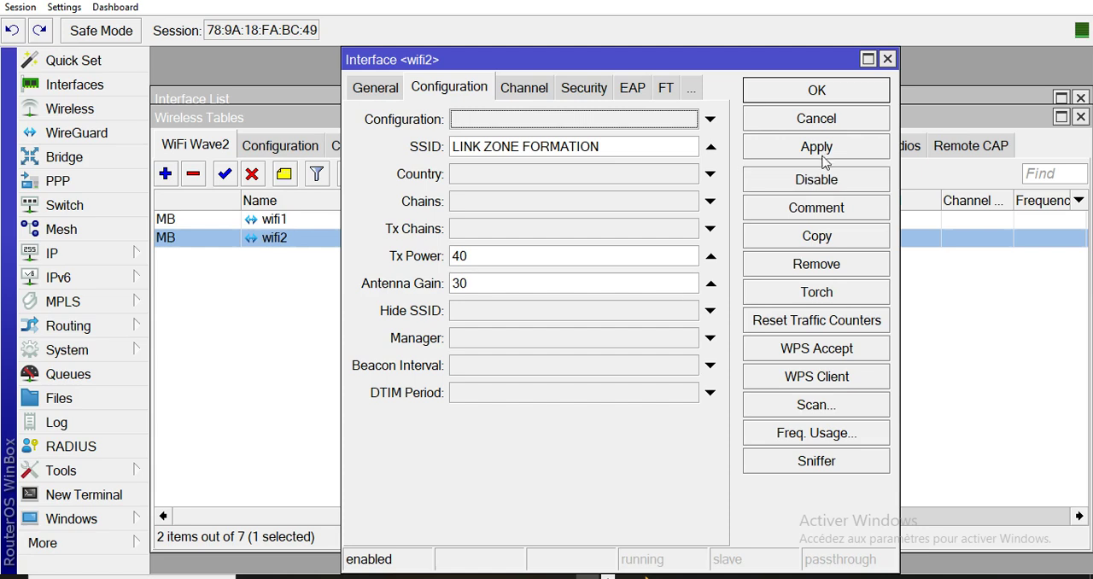
left_click(821, 93)
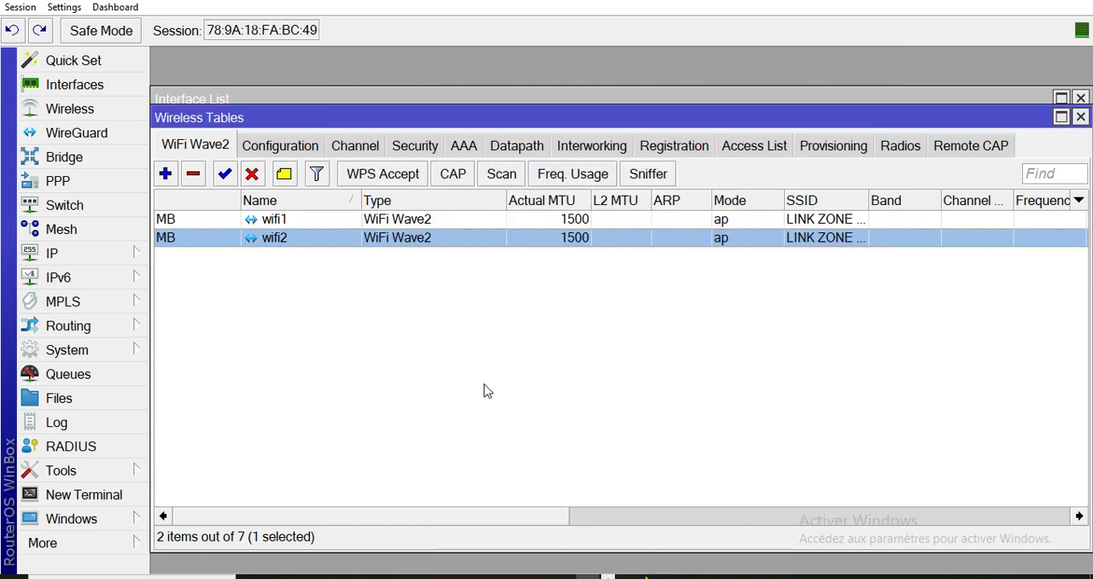
Open the bridge list, check the planned LAN ports in the Word configuration document, and return to WinBox.
left_click(84, 166)
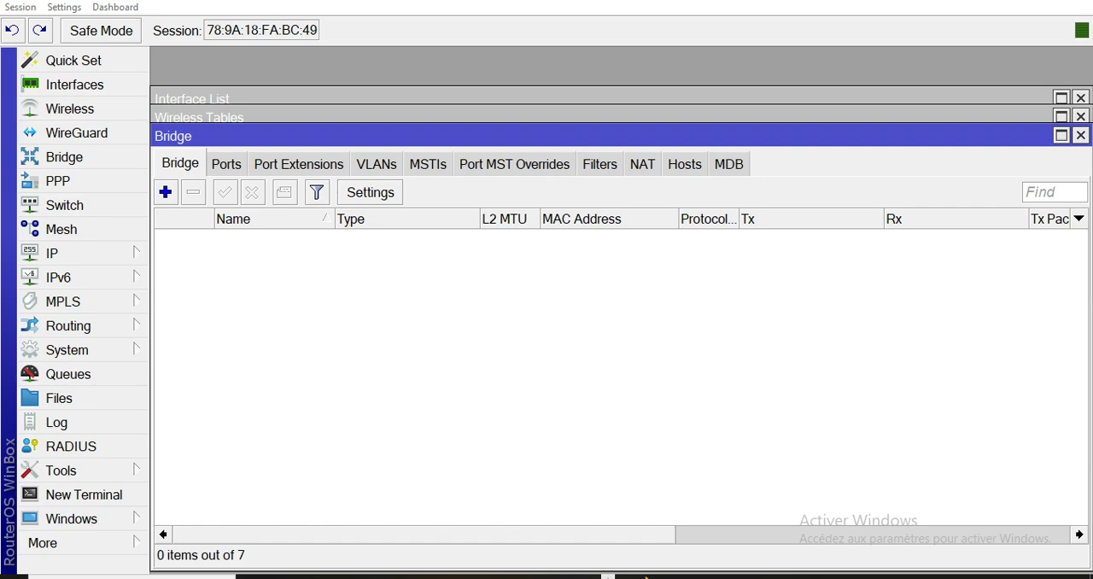
left_click(468, 577)
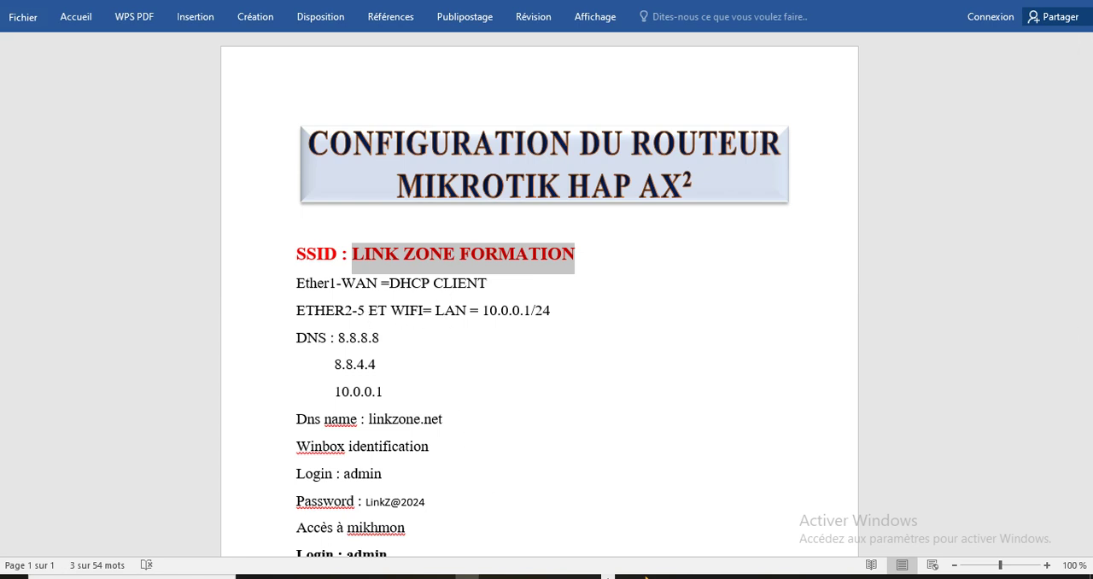
left_click(588, 577)
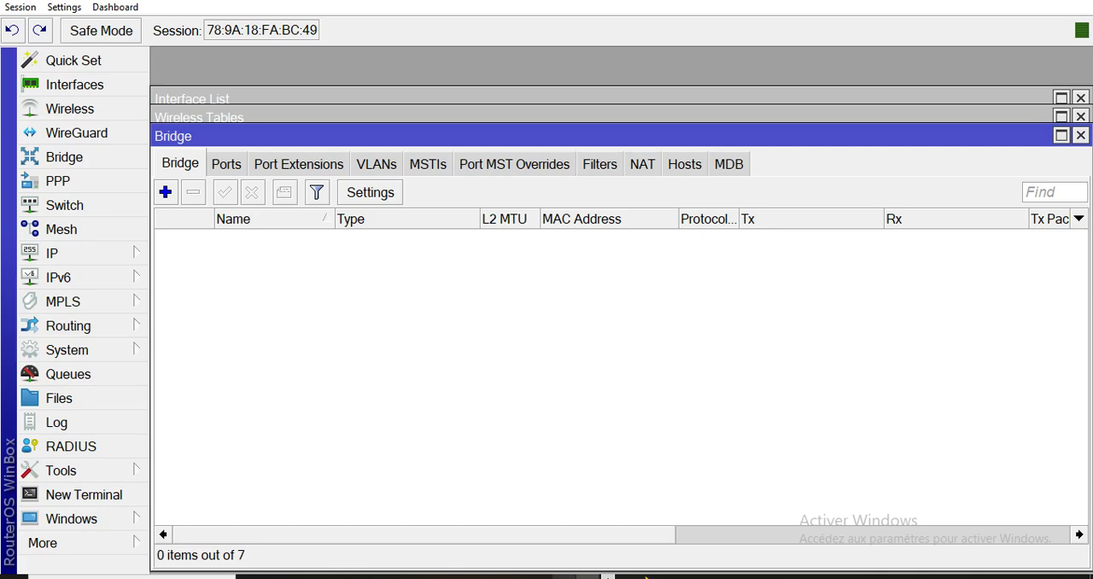
left_click(467, 576)
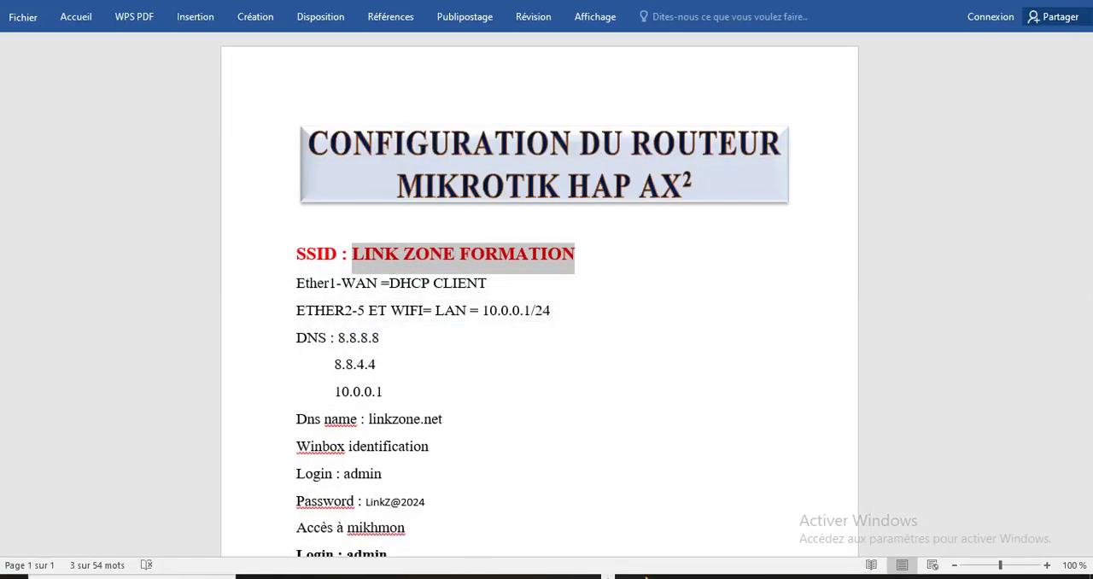
left_click(587, 577)
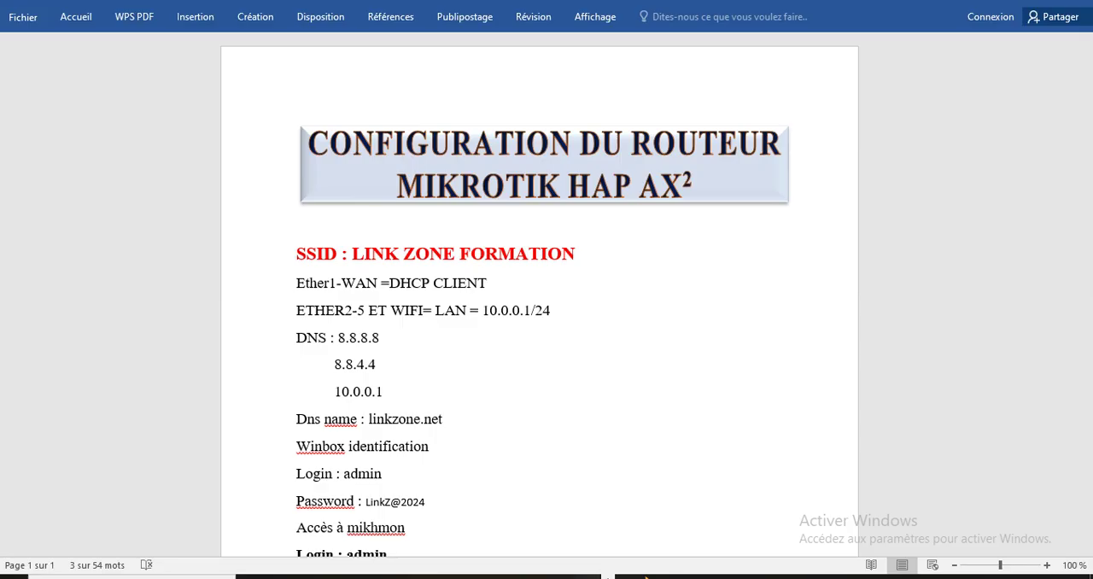
left_click(587, 577)
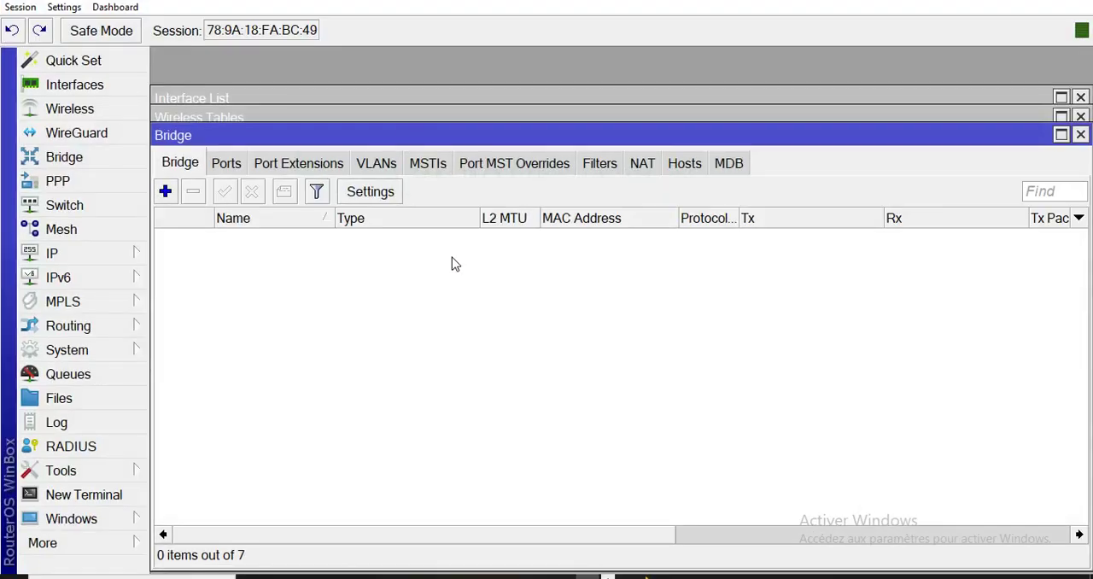
Create a bridge with the default settings and add the wifi2 interface to it as a port.
left_click(165, 191)
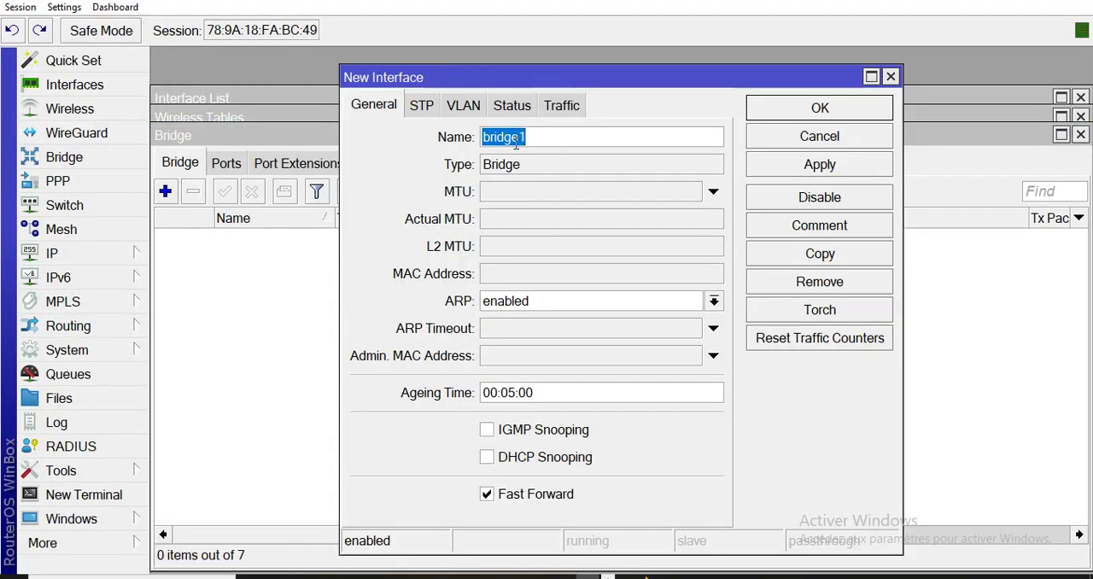
left_click(825, 110)
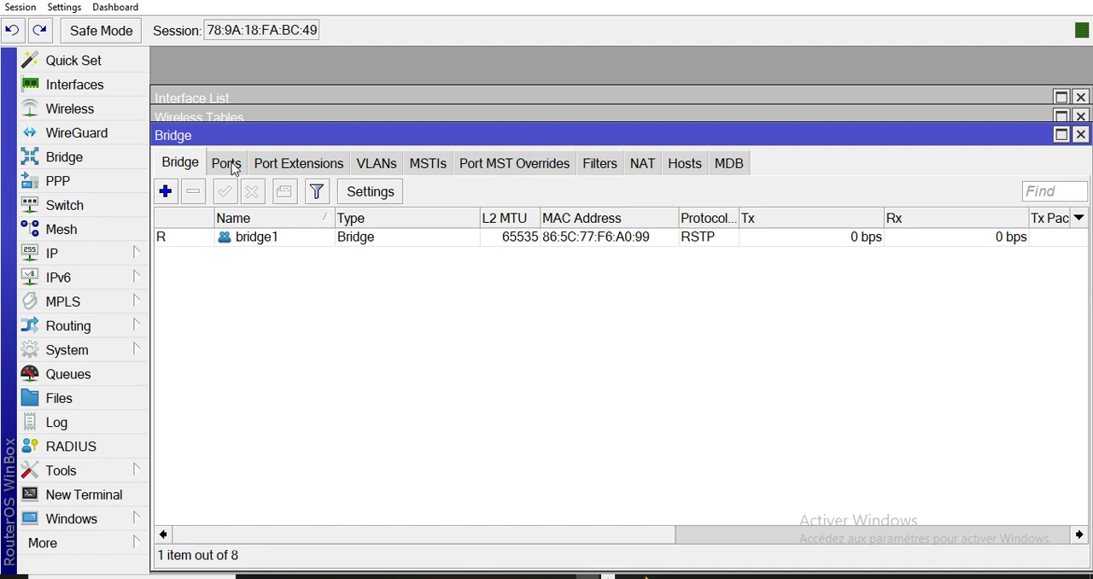
left_click(228, 165)
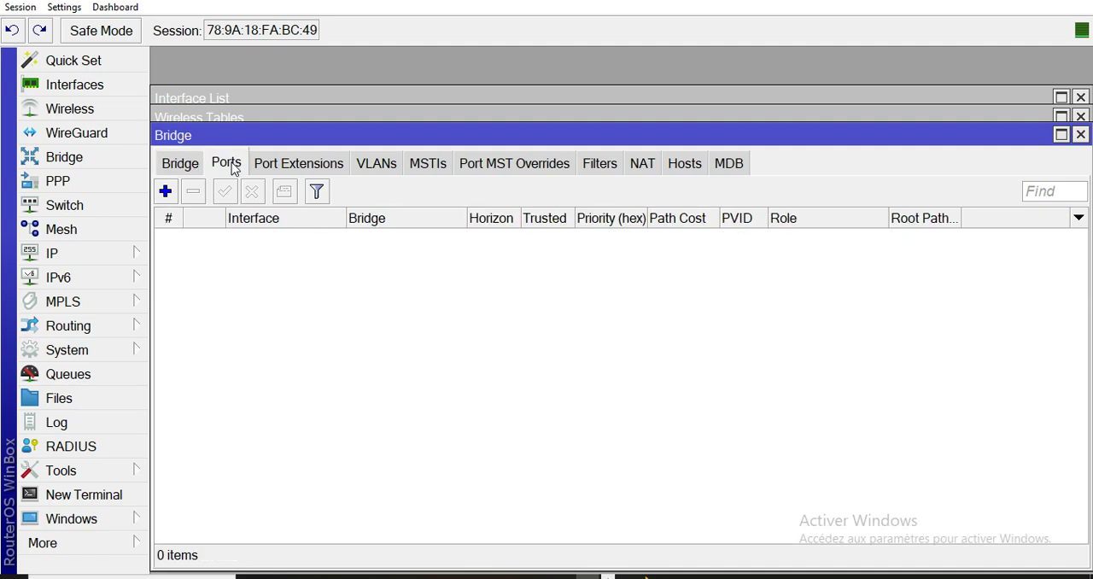
left_click(165, 193)
left_click(507, 175)
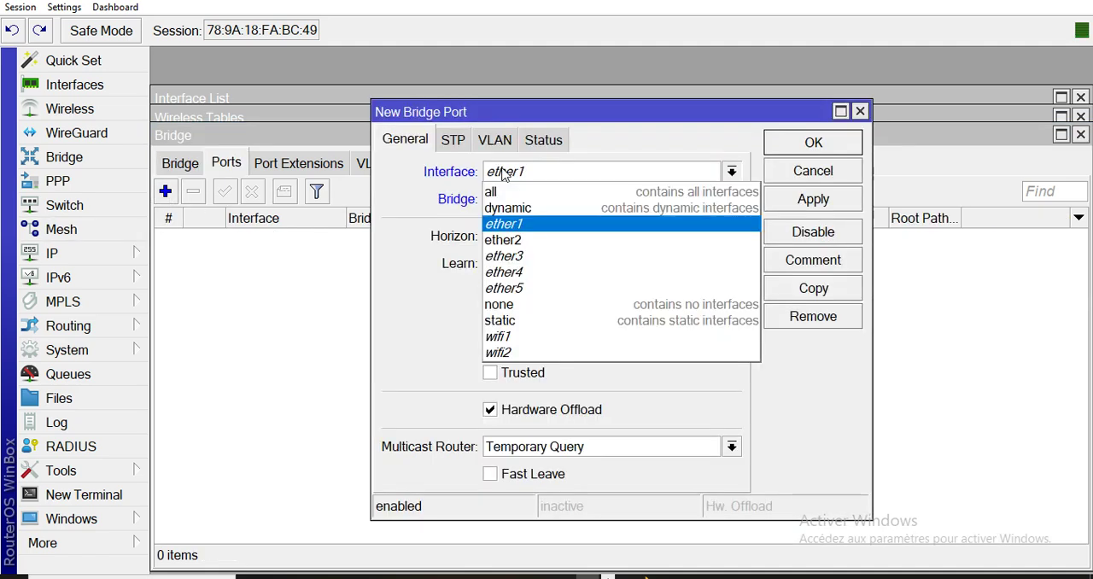
left_click(515, 353)
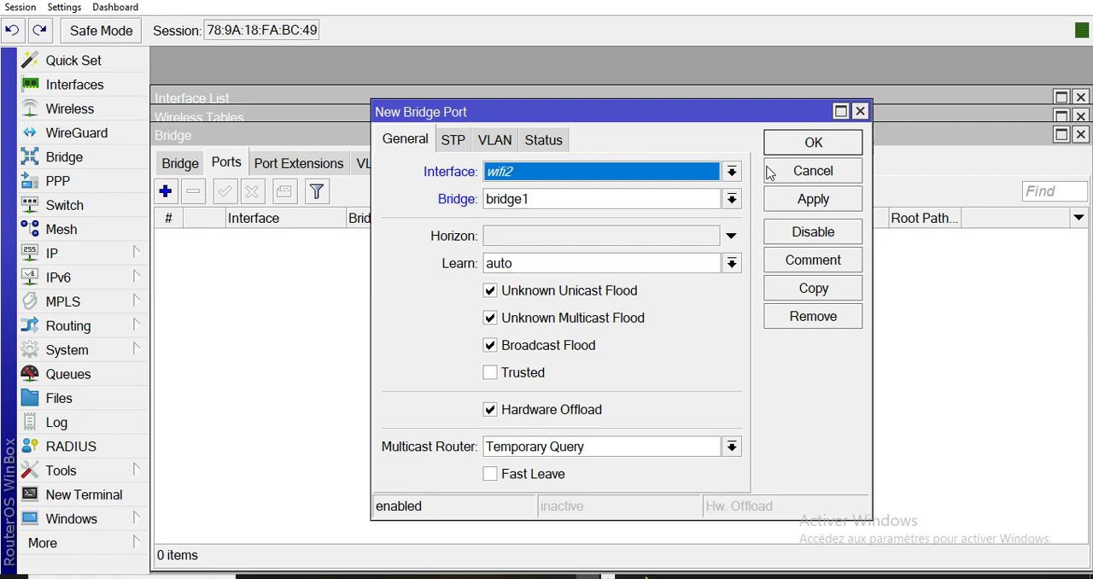
left_click(815, 142)
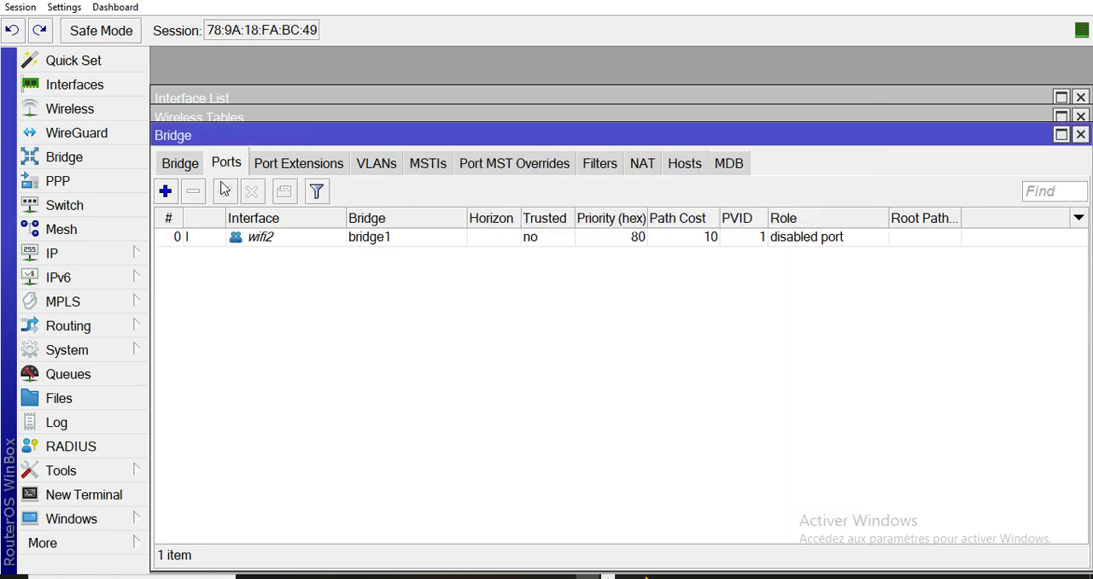
Add the wifi1 interface as a port of bridge1.
left_click(166, 191)
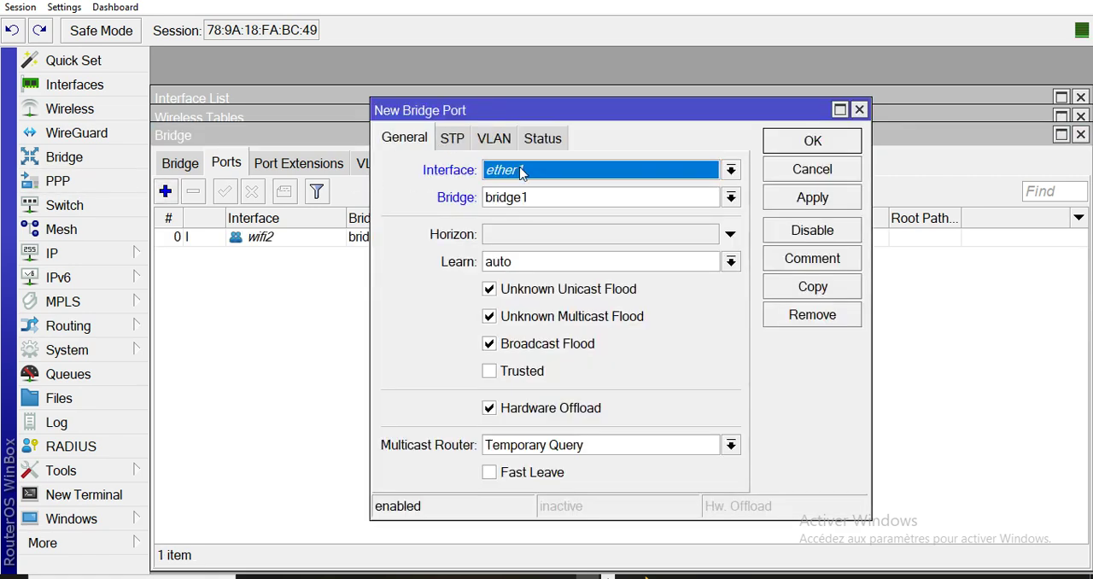
left_click(522, 172)
left_click(567, 338)
left_click(815, 142)
Add the ether5 and ether4 interfaces as ports of bridge1.
left_click(166, 191)
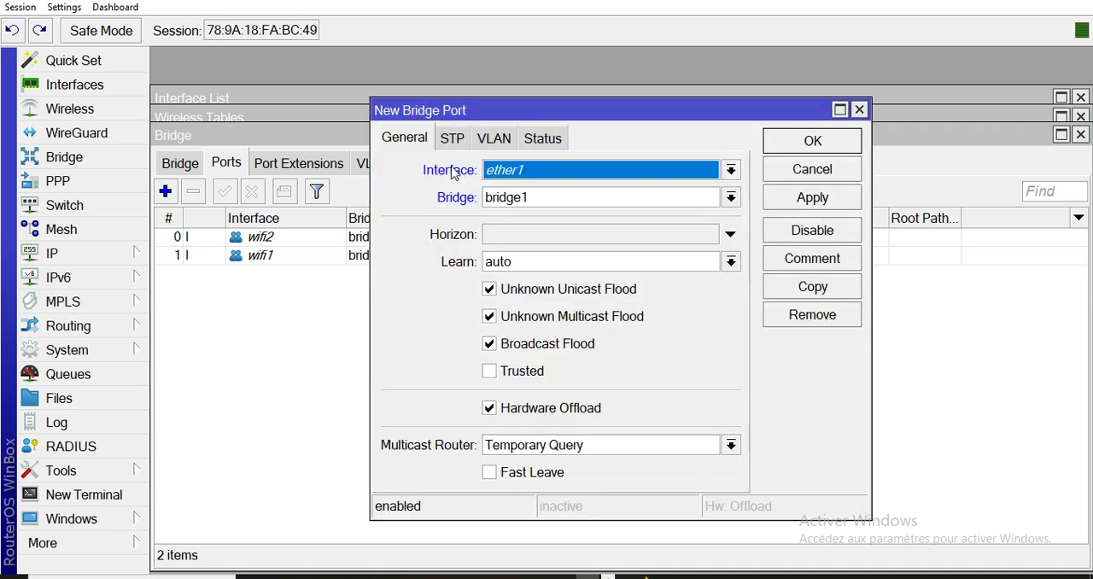
left_click(504, 173)
left_click(501, 287)
left_click(805, 143)
left_click(165, 191)
left_click(531, 180)
left_click(598, 268)
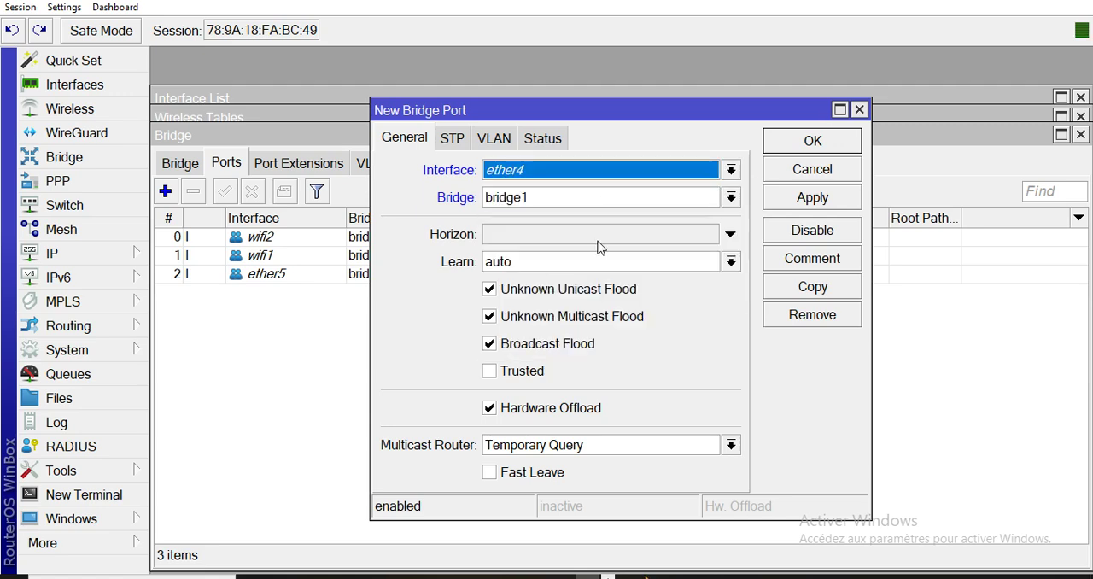
left_click(813, 142)
Add the ether3 and ether2 interfaces as ports of bridge1.
left_click(165, 191)
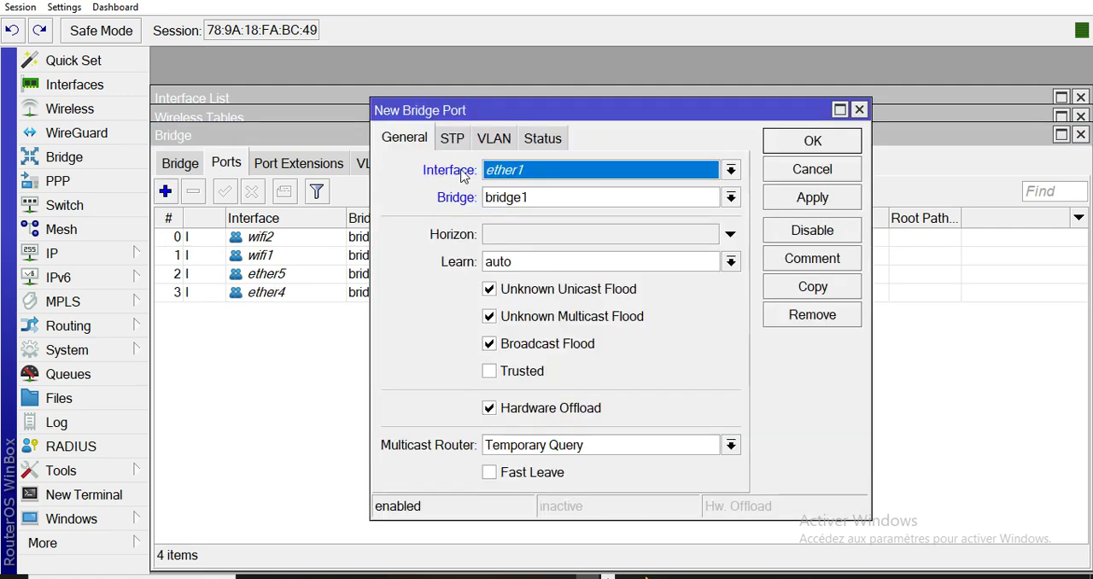
left_click(526, 173)
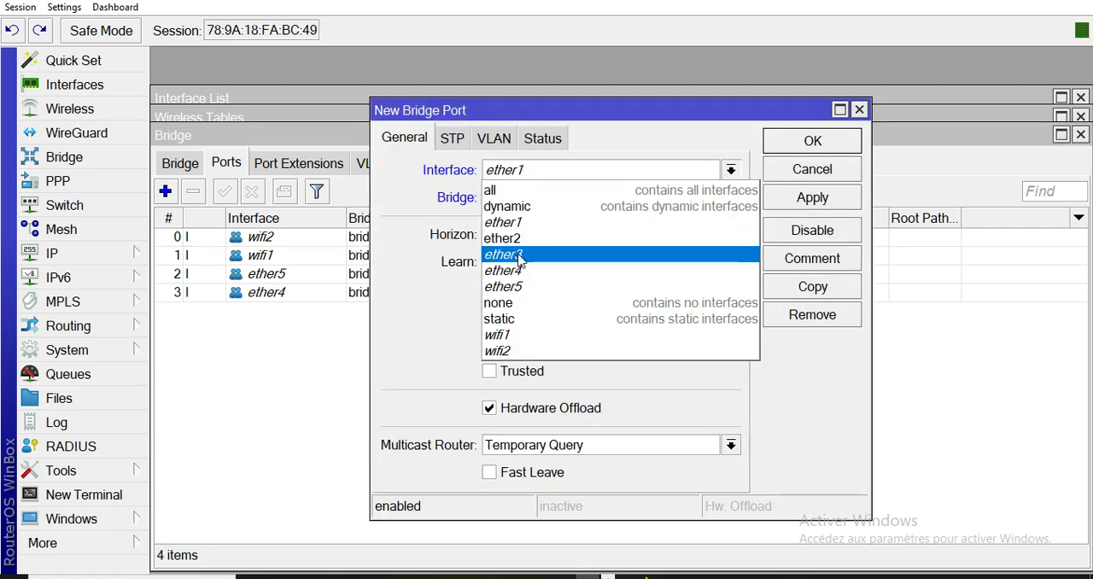
left_click(518, 255)
left_click(786, 144)
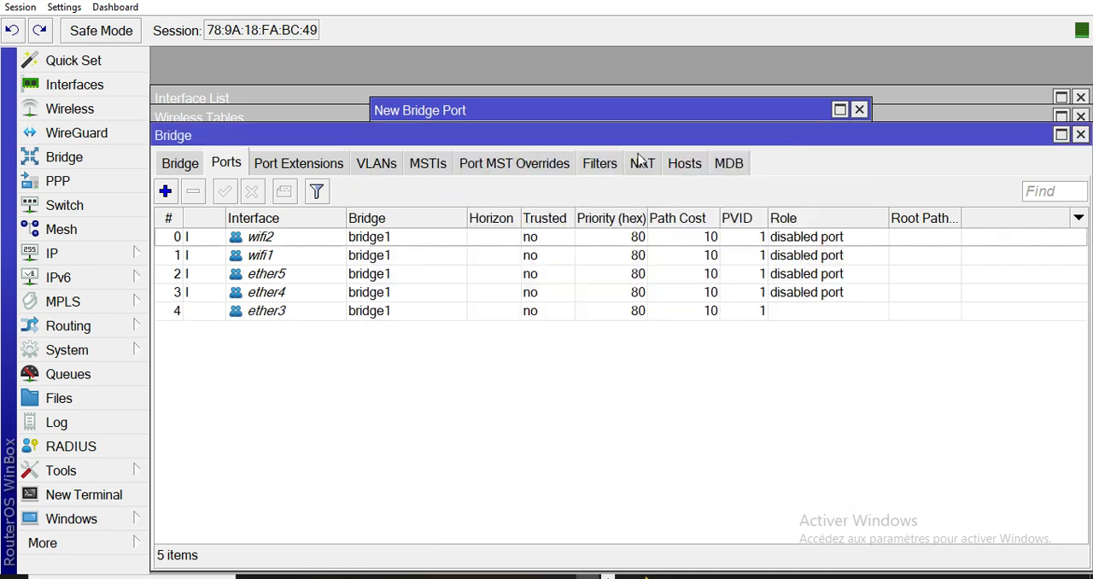
left_click(166, 192)
left_click(508, 176)
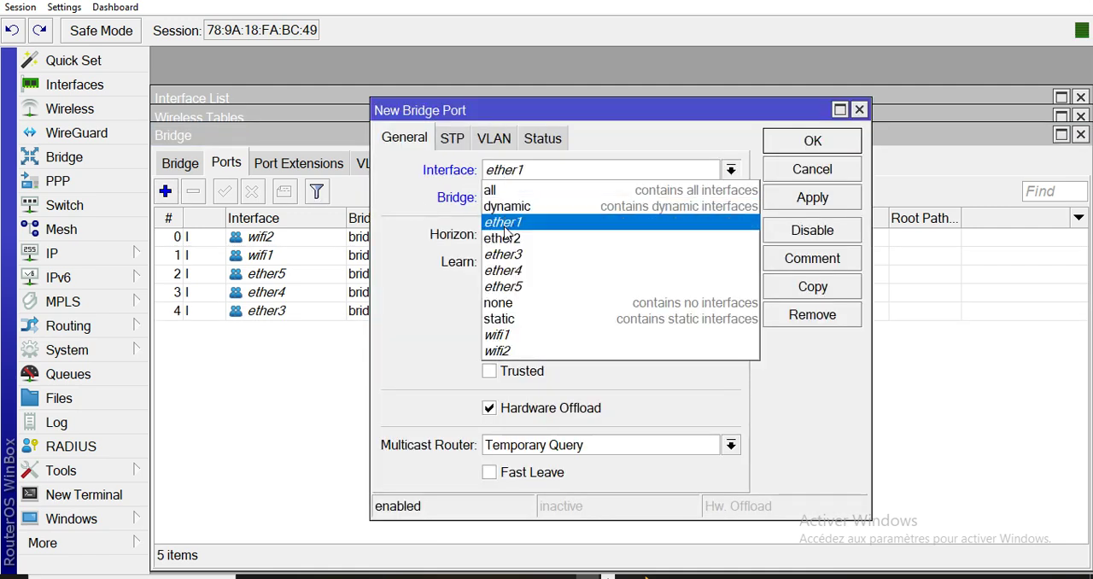
left_click(504, 239)
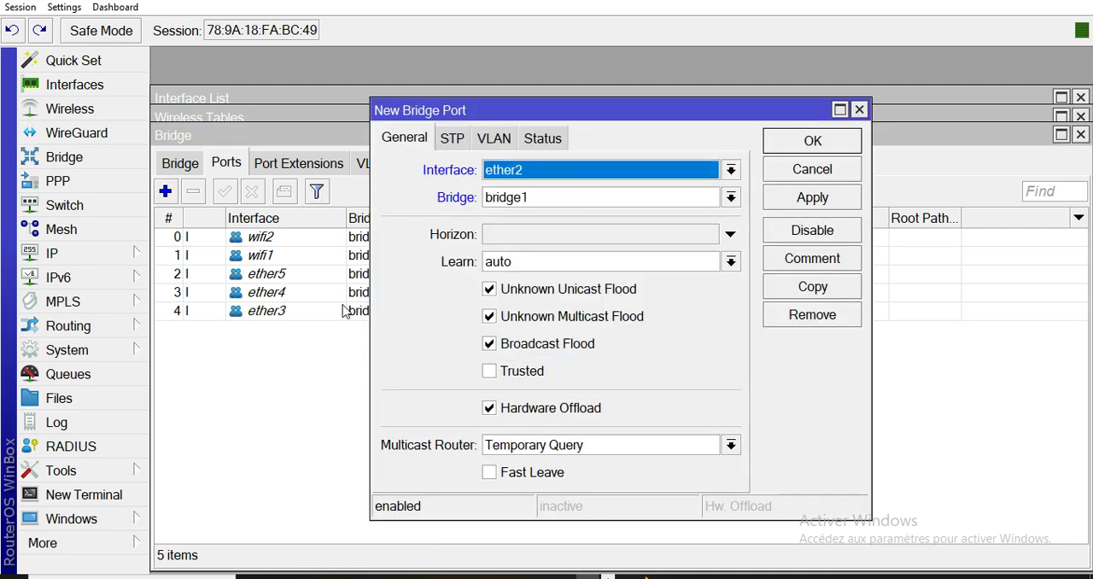
left_click(812, 142)
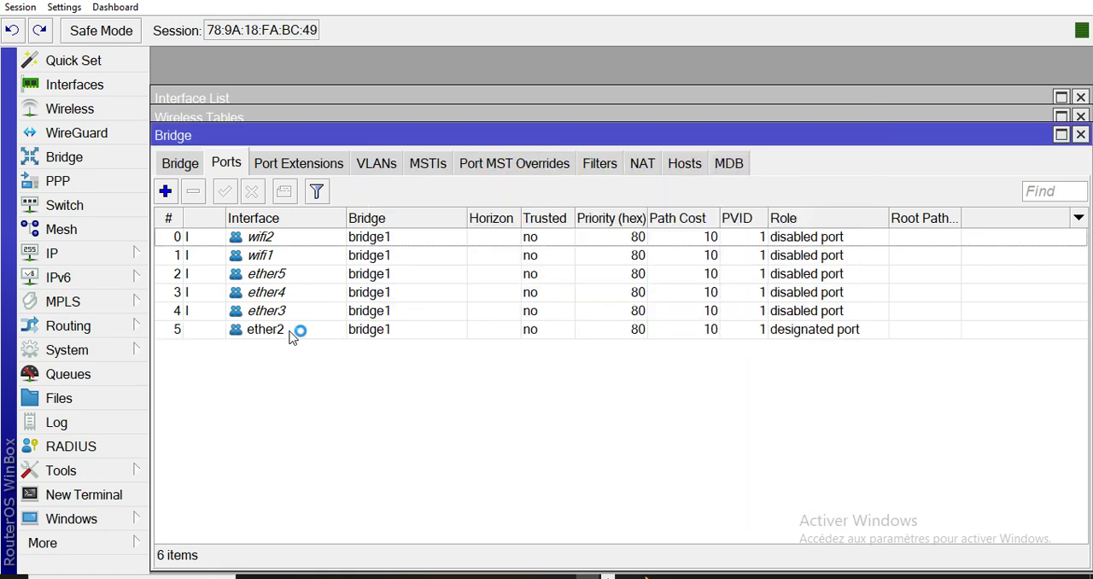
key("alt+Tab")
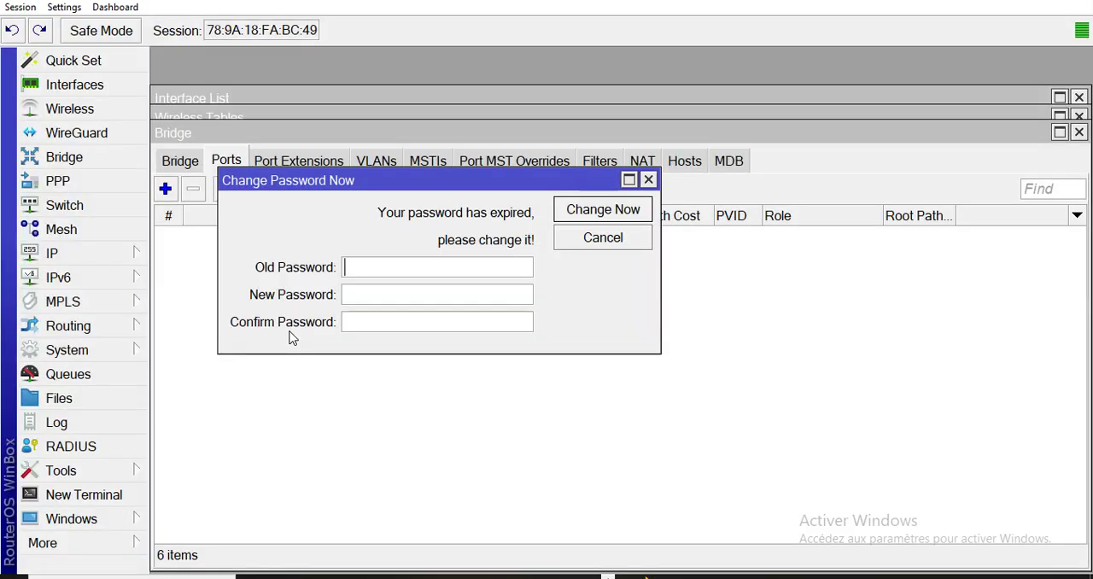
Dismiss the password-change prompt and assign the LAN address 10.0.0.1/24, copied from the Word plan, to bridge1.
left_click(650, 183)
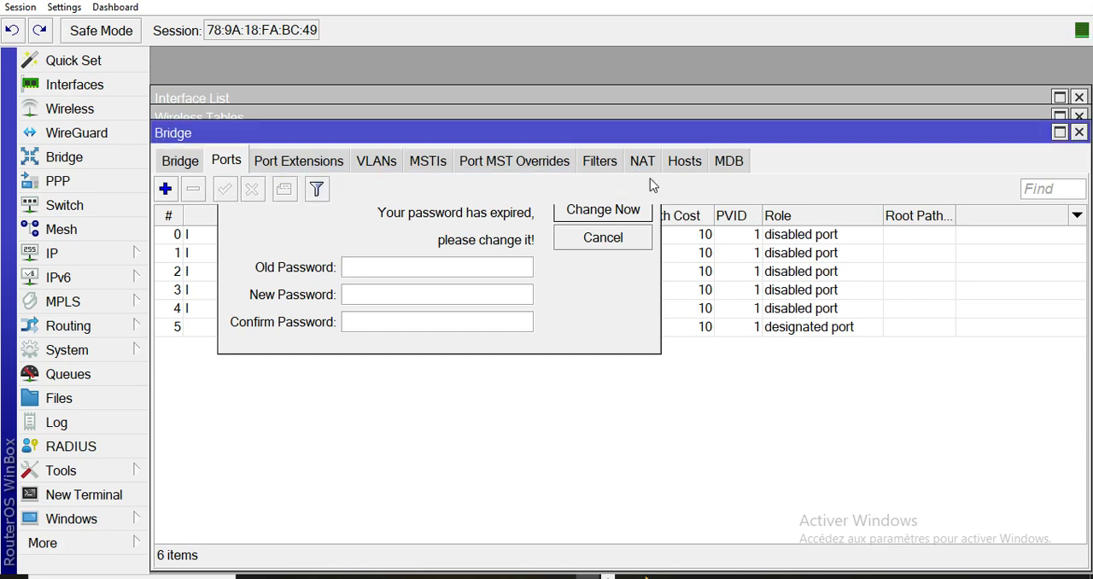
left_click(86, 261)
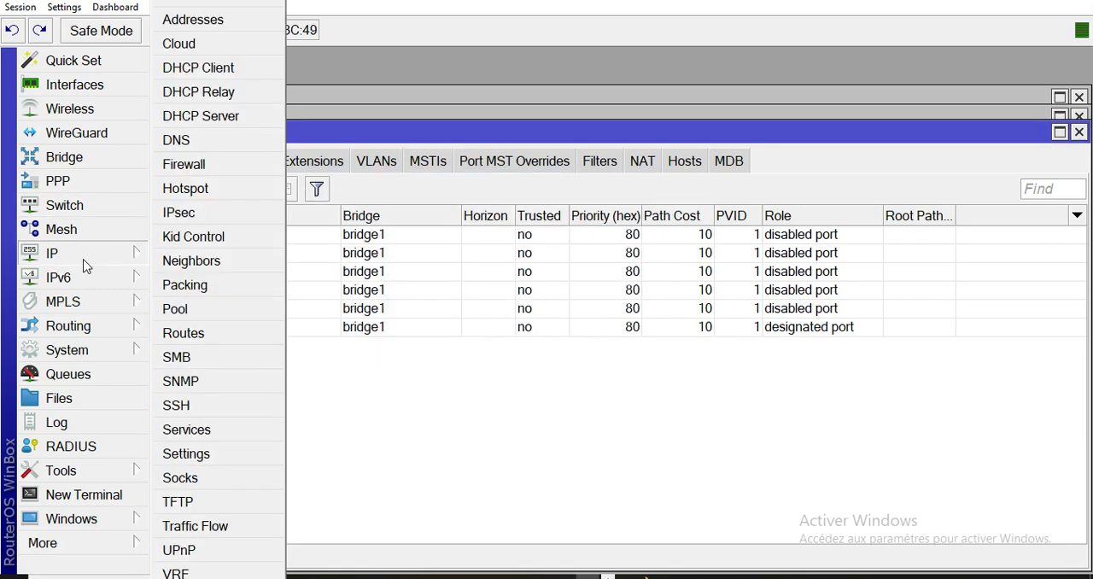
left_click(224, 29)
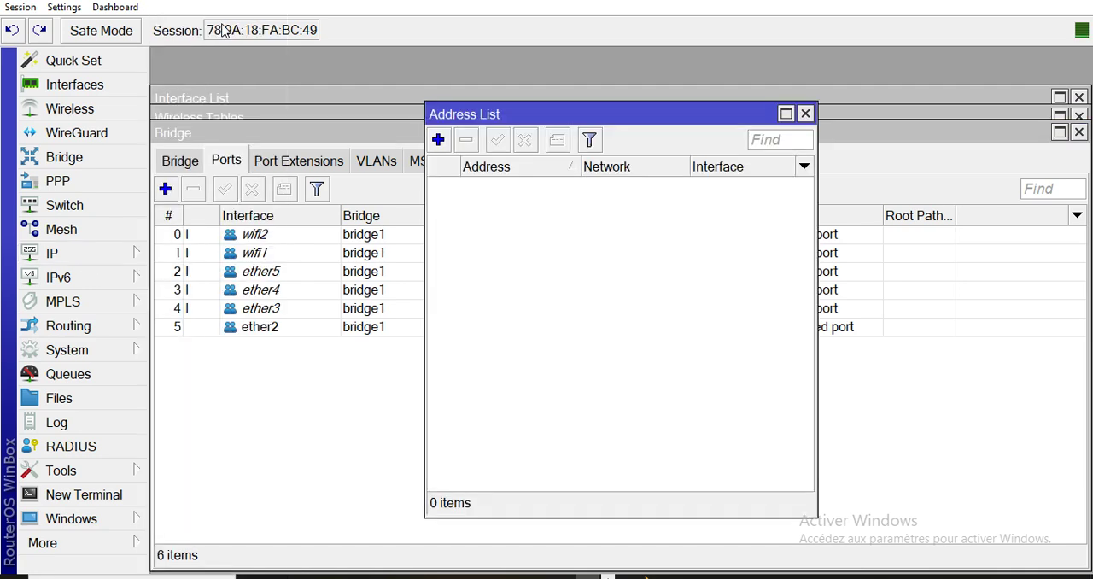
left_click(438, 140)
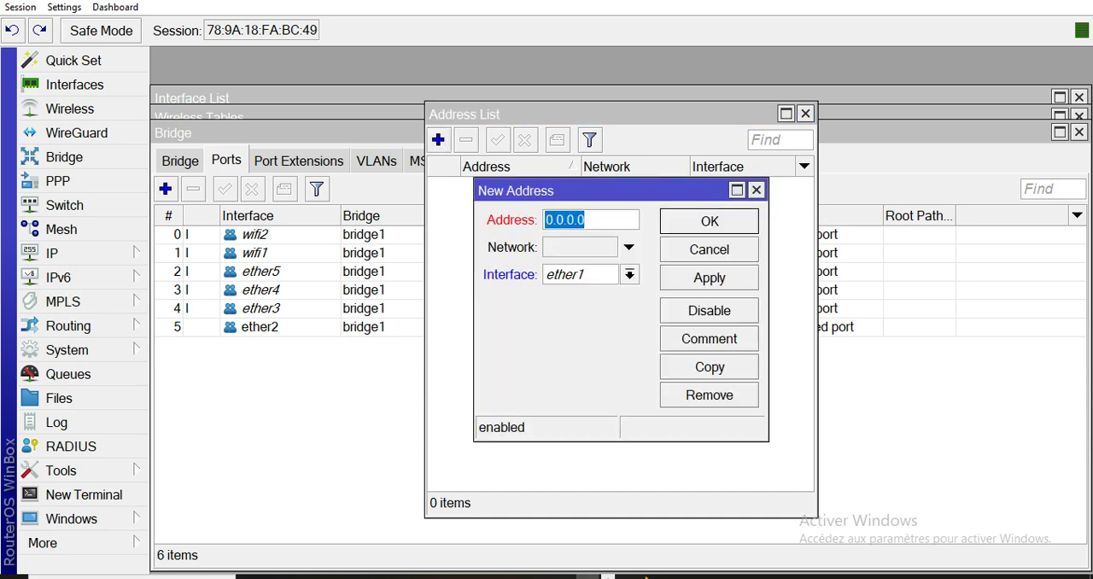
left_click(478, 578)
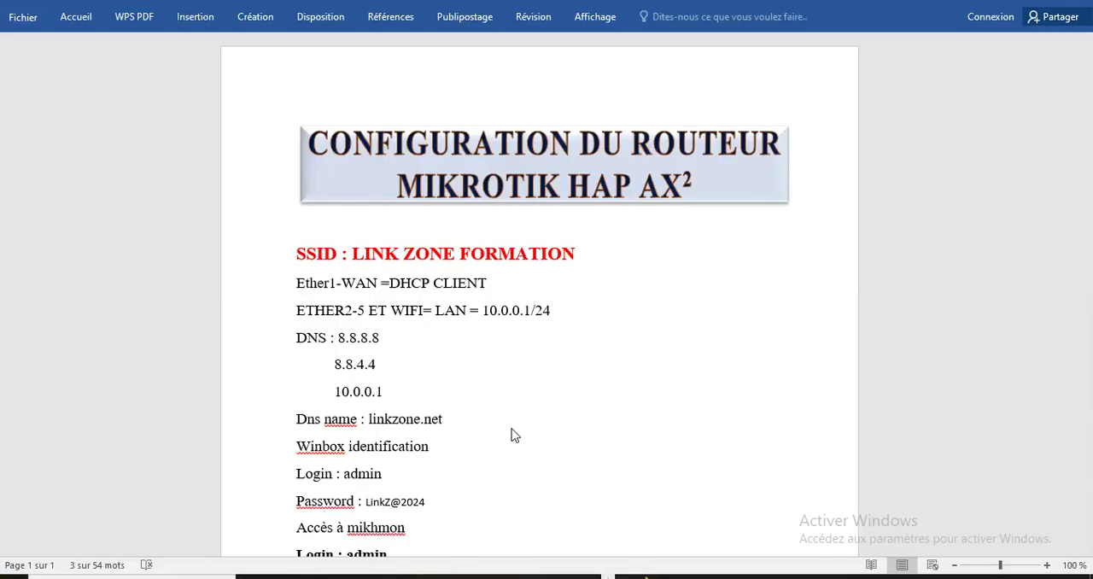
left_click_drag(552, 311, 486, 323)
key("ctrl+c")
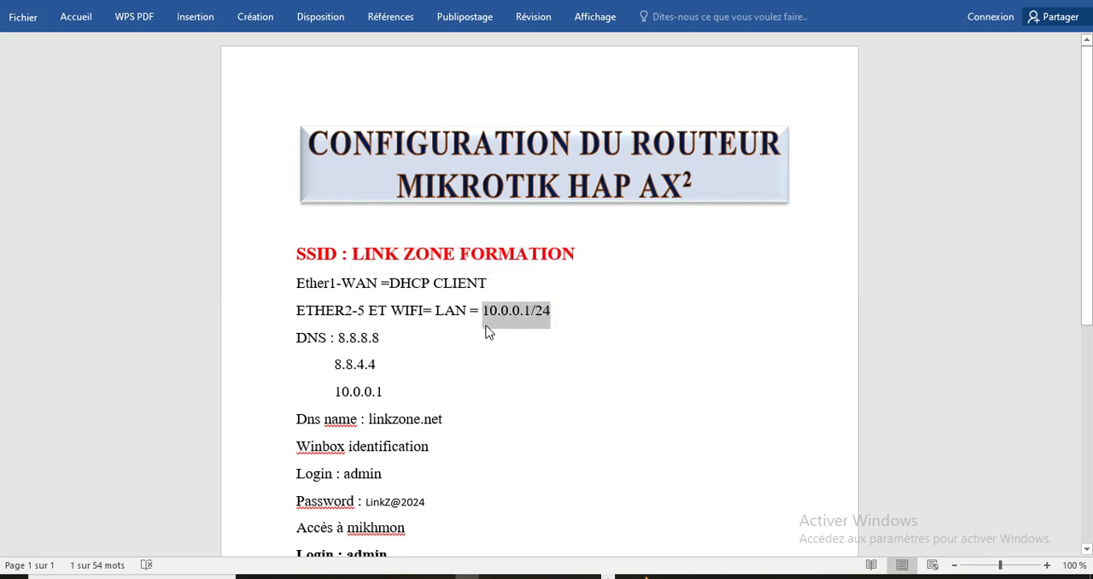
key("alt+Tab")
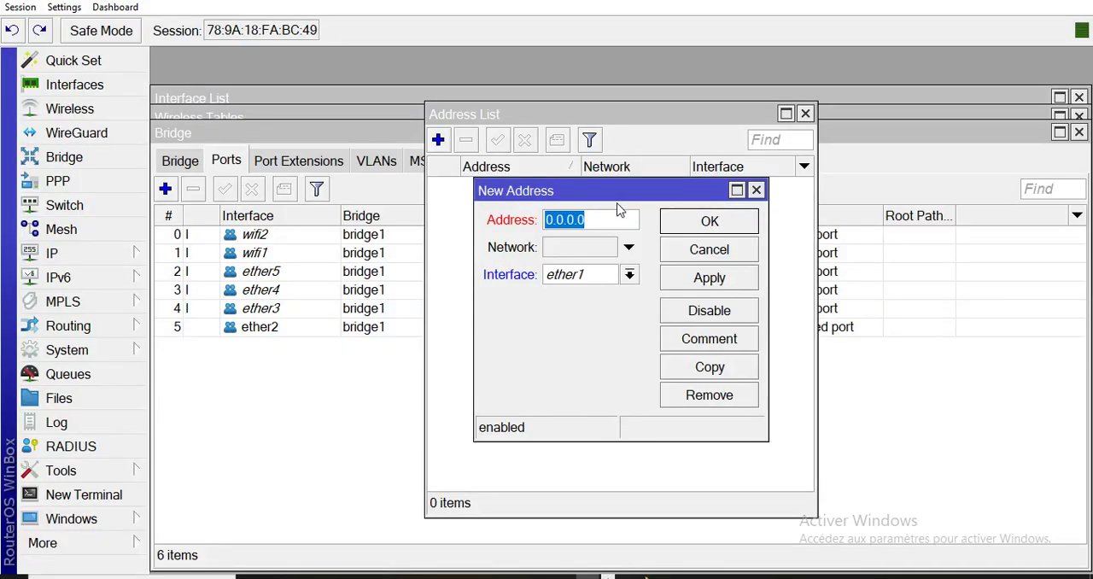
key("ctrl+v")
left_click(632, 279)
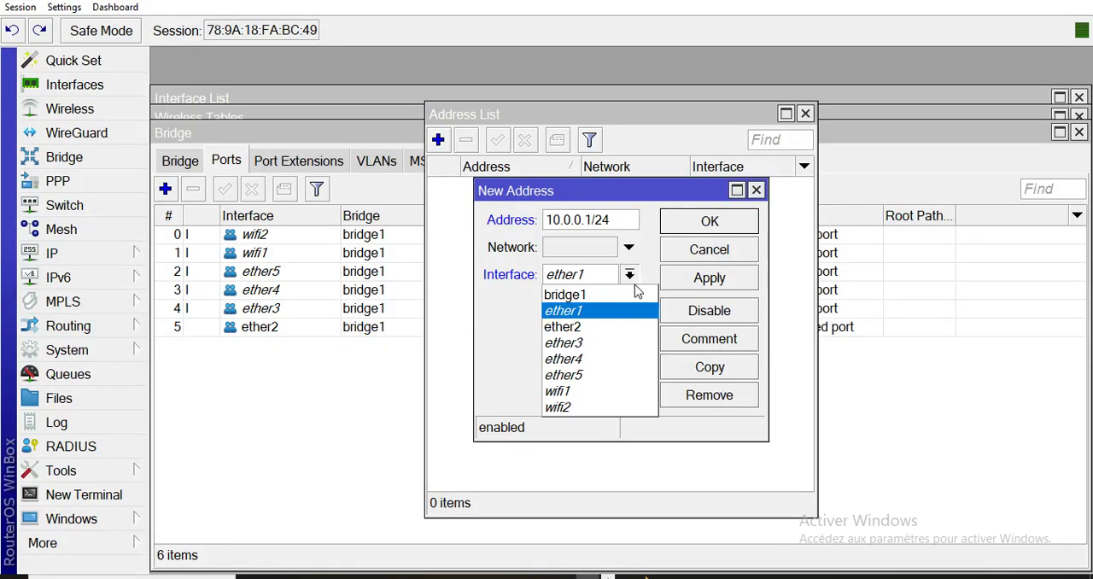
left_click(603, 299)
left_click(683, 283)
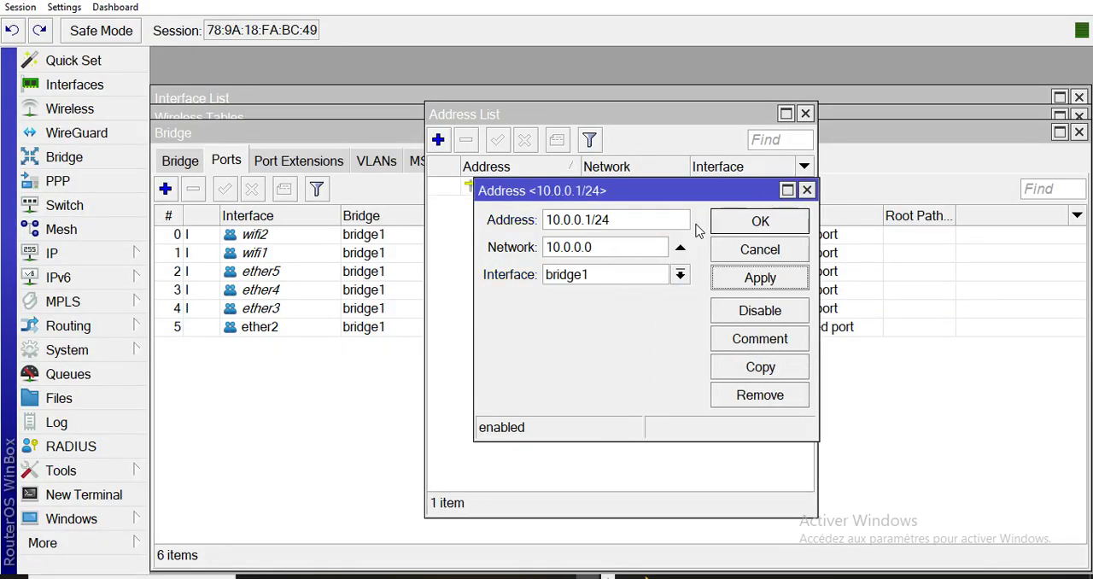
left_click(745, 224)
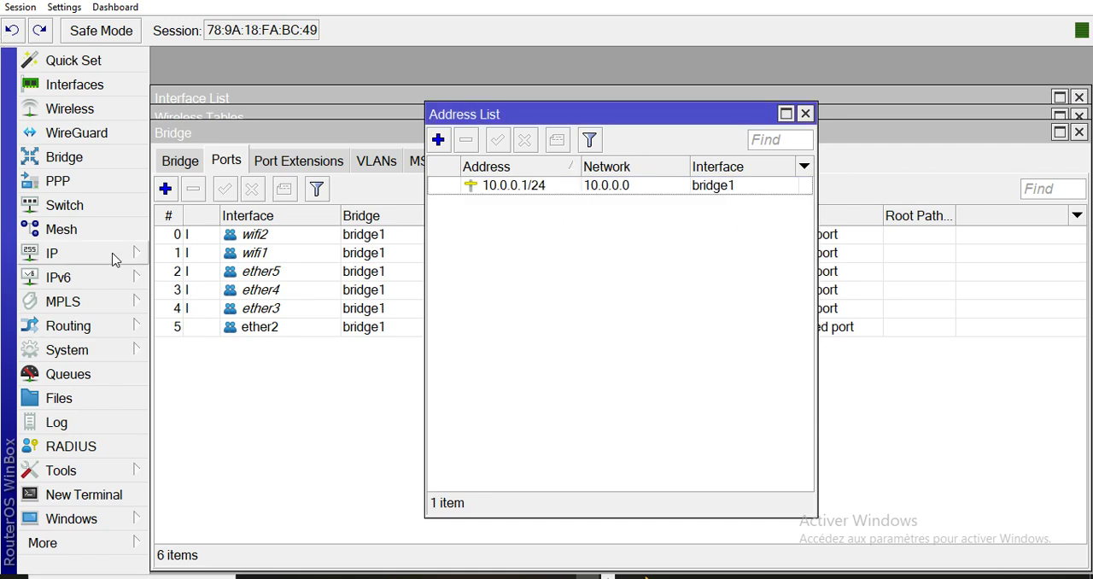
Add a DHCP client on ether1 with peer DNS, peer NTP and the default route enabled.
left_click(80, 254)
left_click(199, 69)
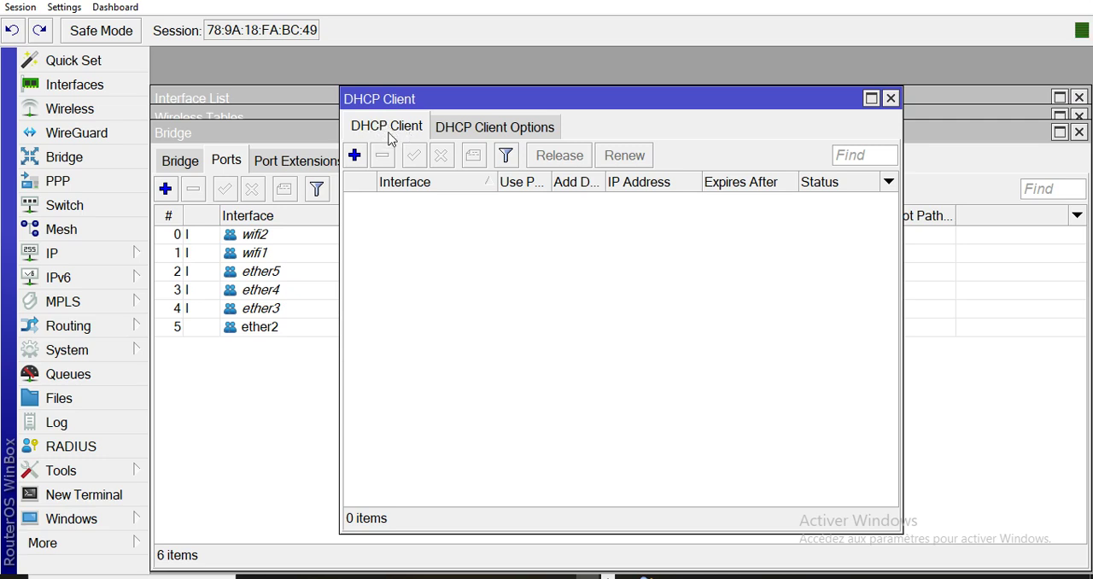
left_click(354, 155)
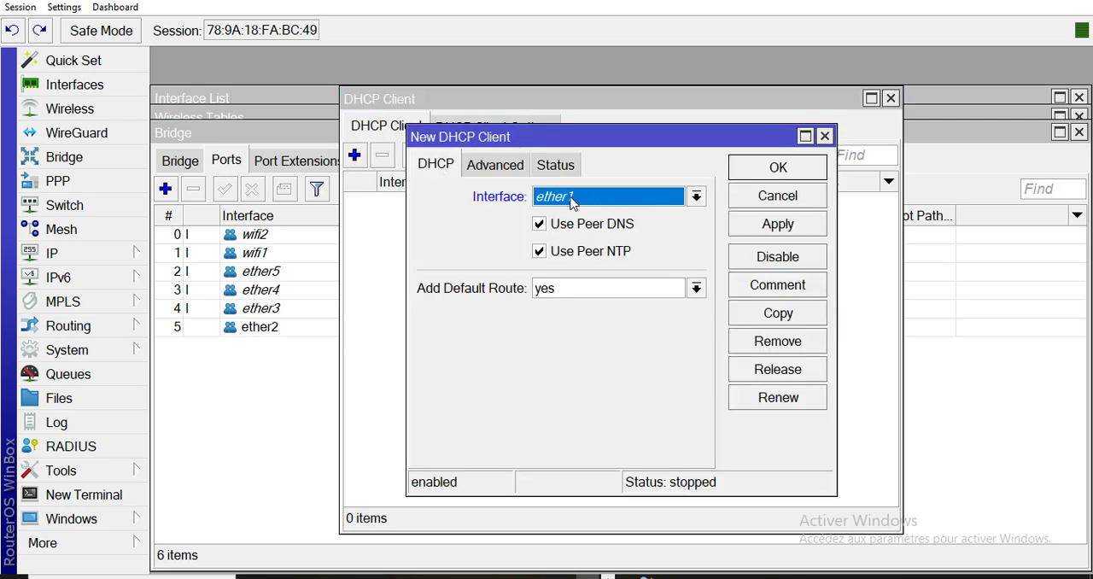
left_click(738, 223)
left_click(756, 169)
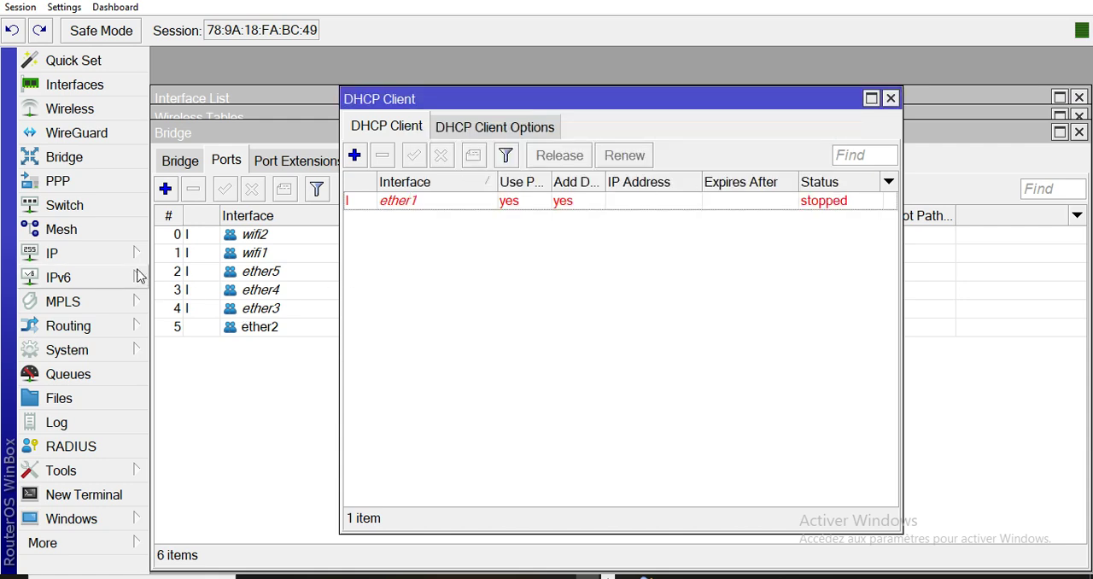
Enter 8.8.8.8 and 8.8.4.4 as the first two servers in the router's DNS settings.
left_click(68, 258)
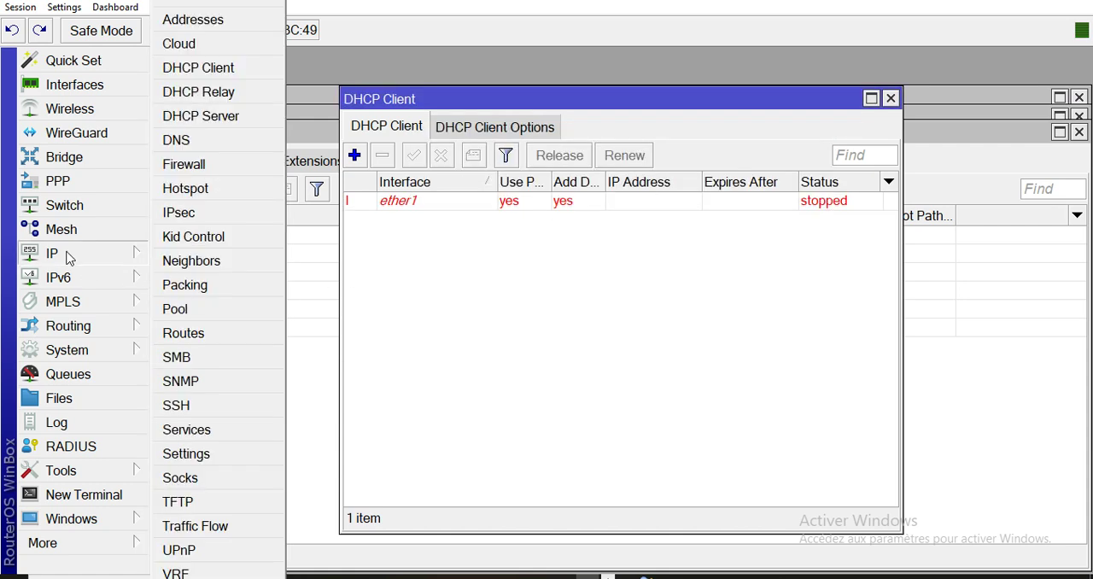
left_click(199, 145)
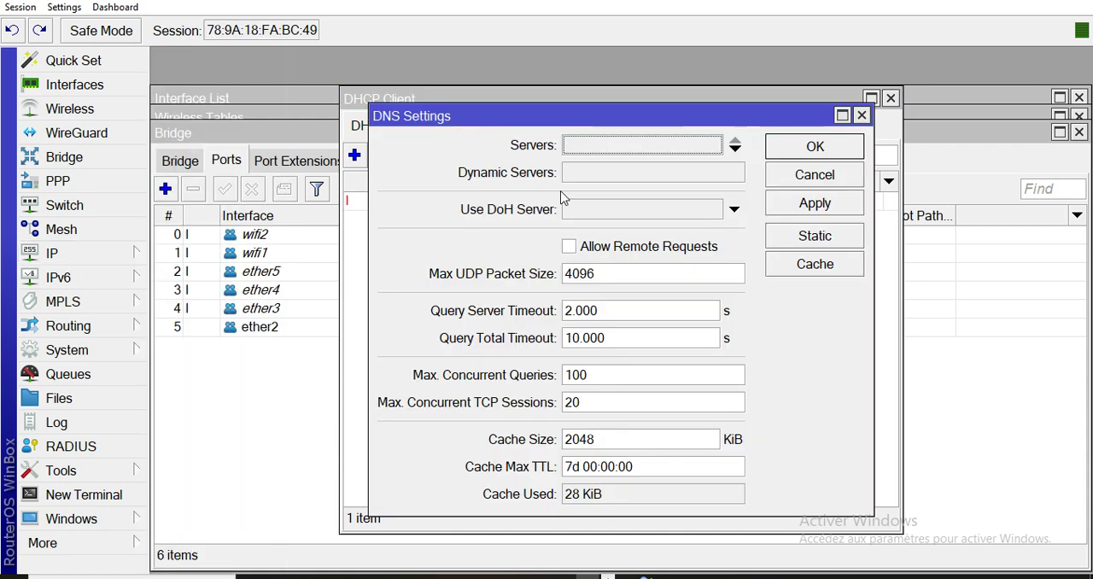
left_click(638, 150)
type("8.8.8.8")
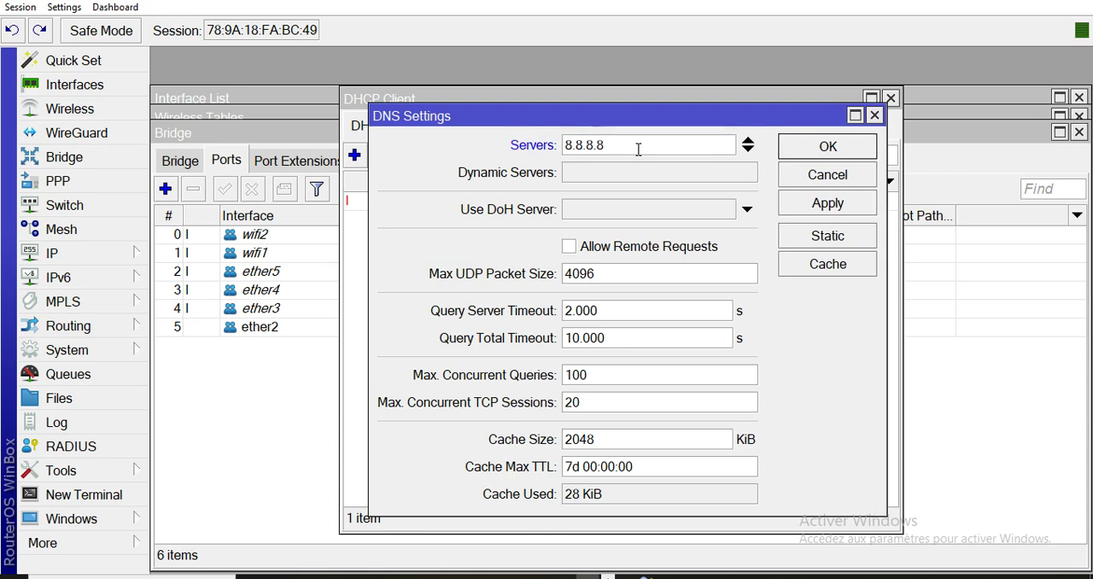
left_click(749, 151)
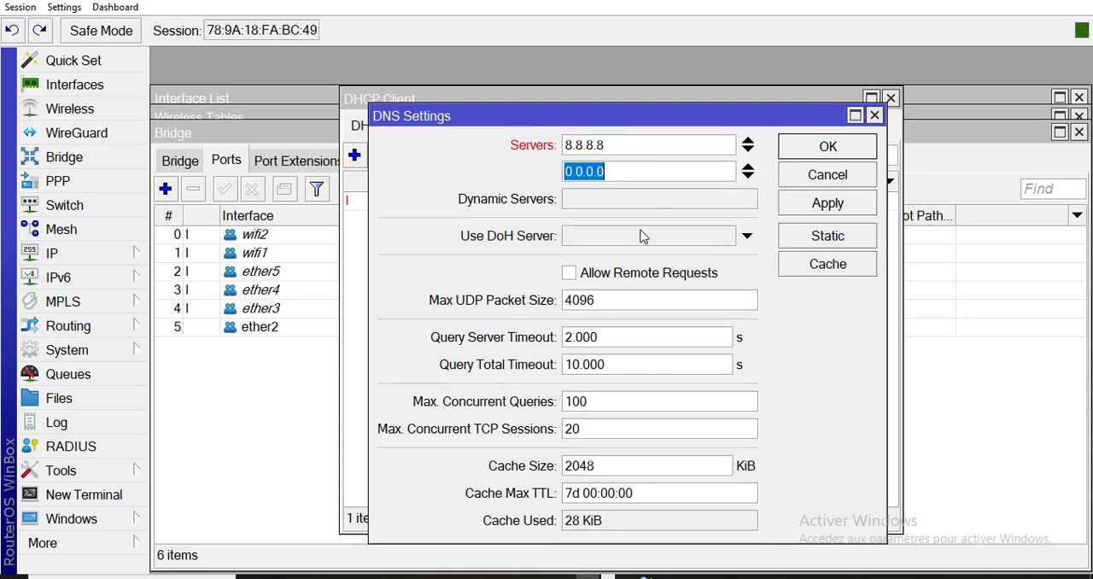
type("8.8.8")
key("BackSpace")
type("4.4")
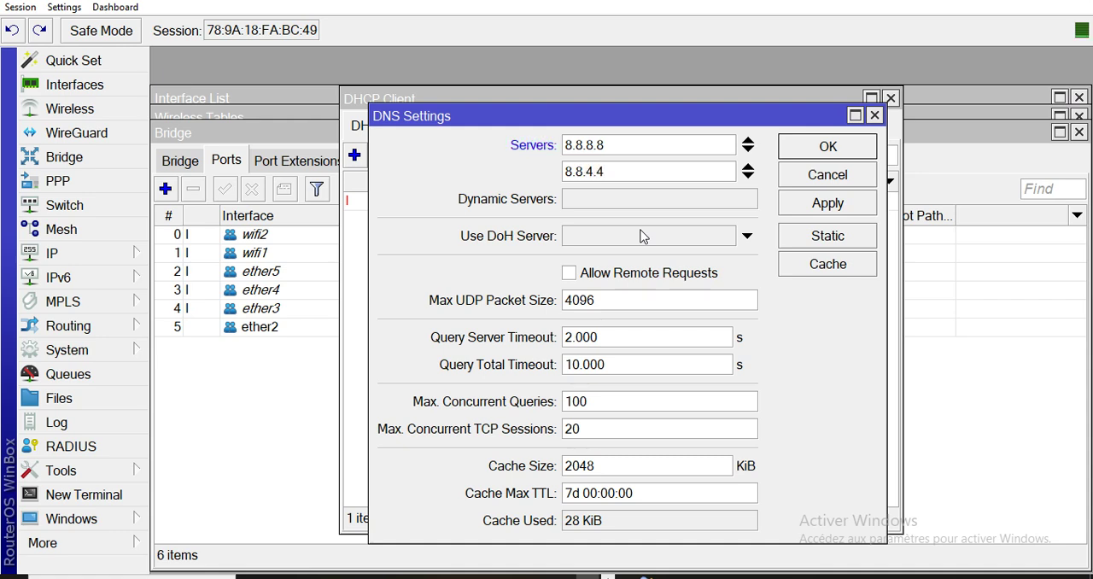
Add 10.0.0.1 as the third DNS server, allow remote requests and save the DNS settings.
left_click(755, 179)
type("10.0.0.1")
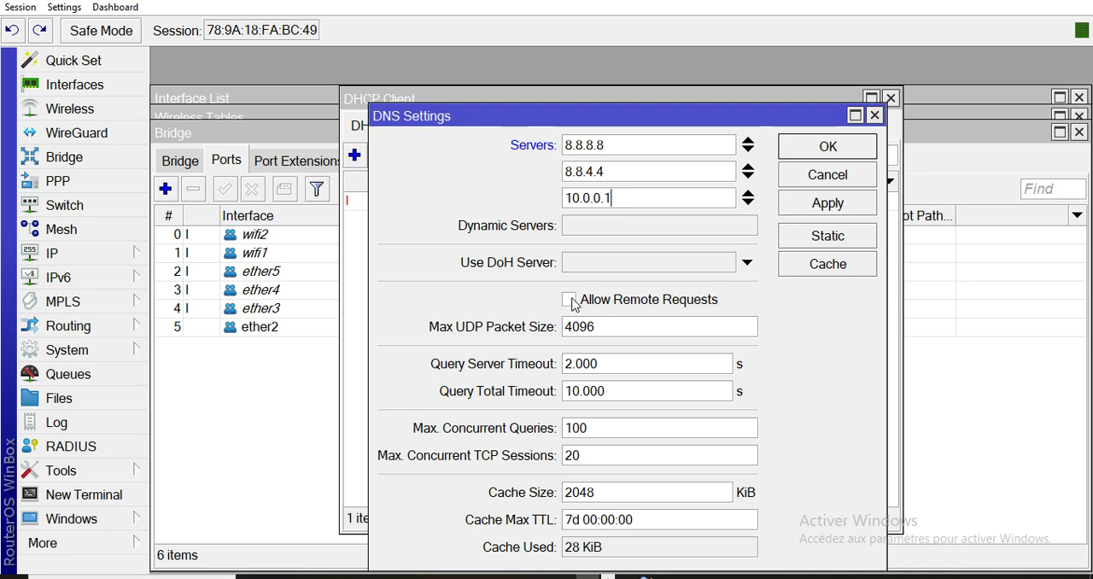
left_click(569, 301)
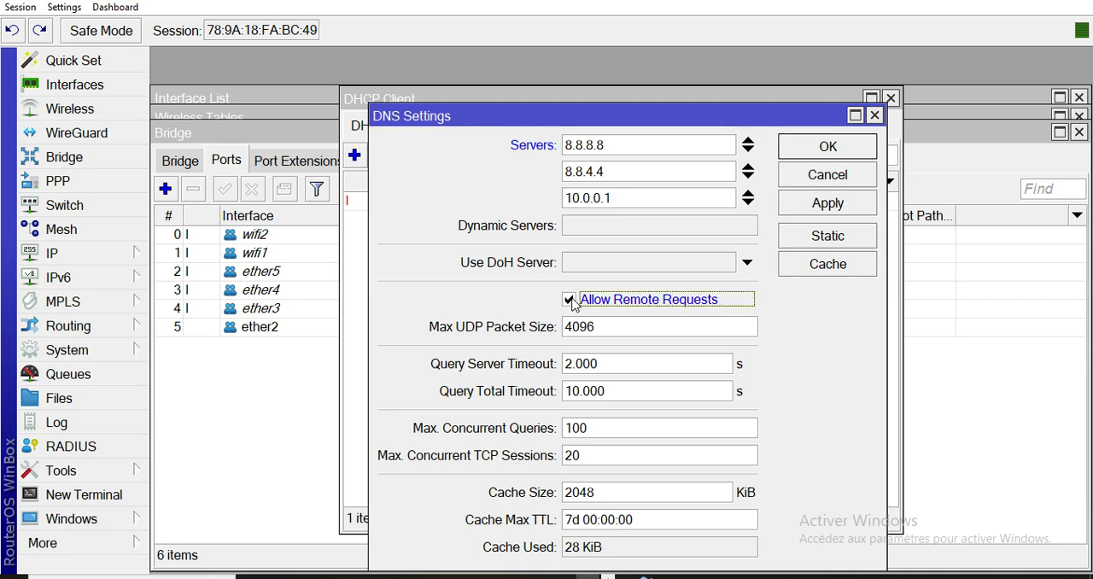
left_click(859, 210)
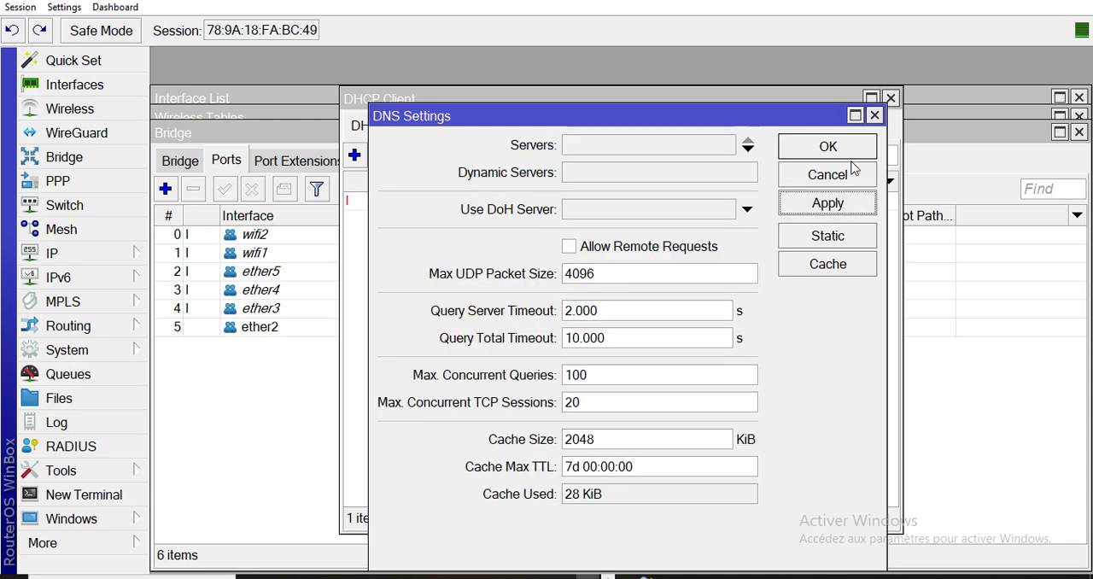
left_click(854, 149)
Set up a DHCP server on bridge1 with the setup wizard, accepting the default network, gateway, pool, DNS and lease values.
left_click(70, 255)
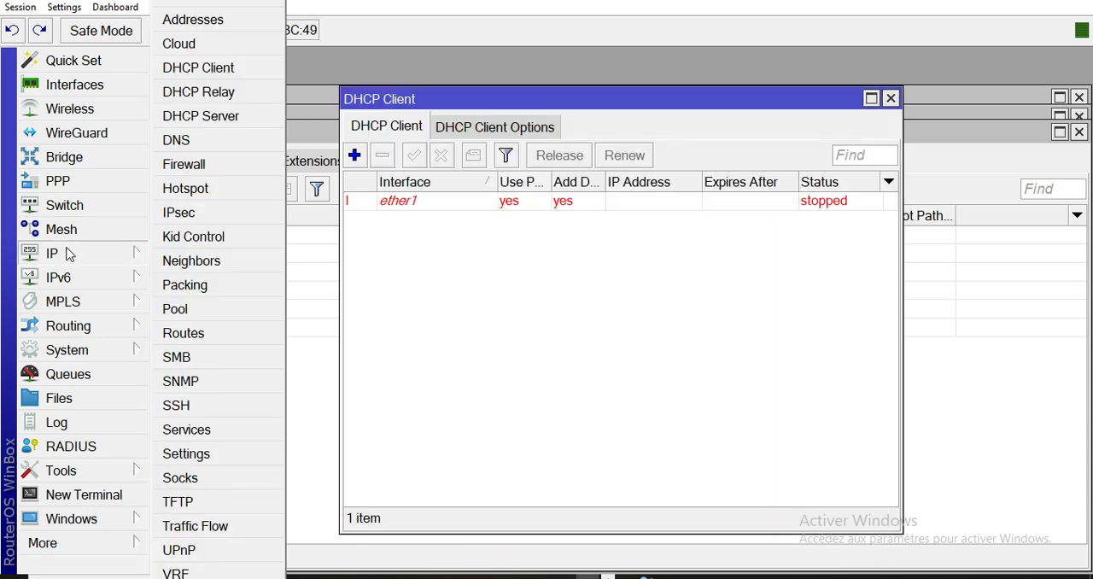
left_click(221, 119)
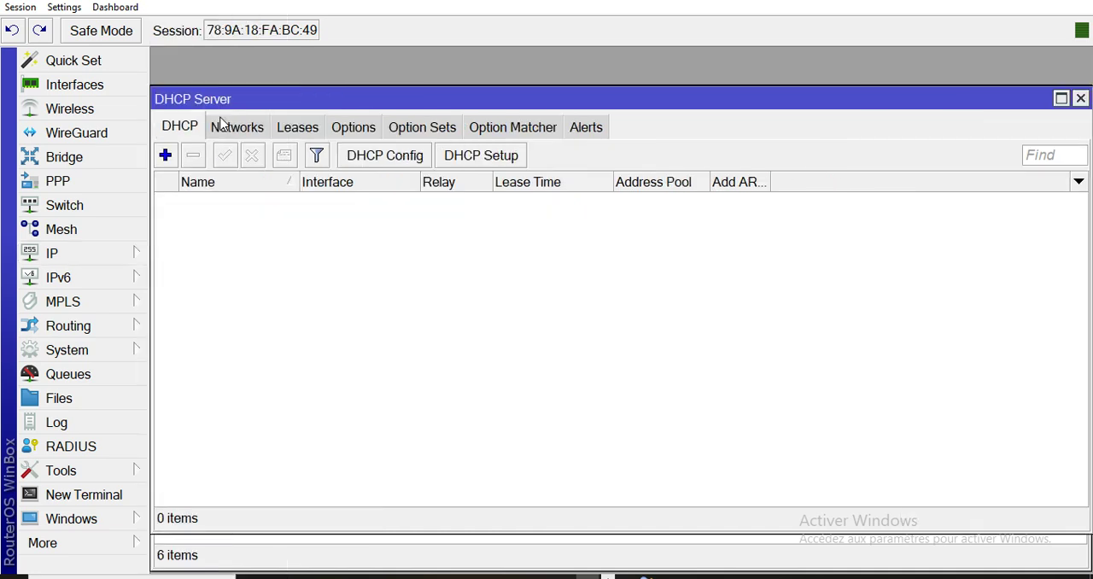
left_click(493, 161)
left_click(672, 308)
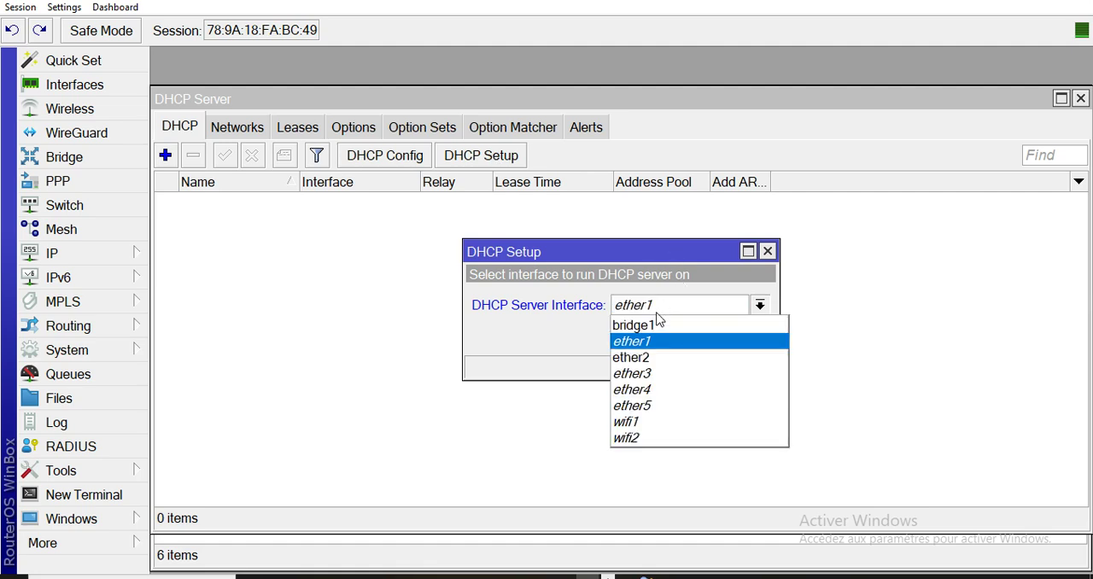
left_click(655, 325)
left_click(682, 338)
left_click(683, 339)
left_click(684, 337)
left_click(684, 339)
left_click(684, 363)
left_click(684, 363)
left_click(629, 303)
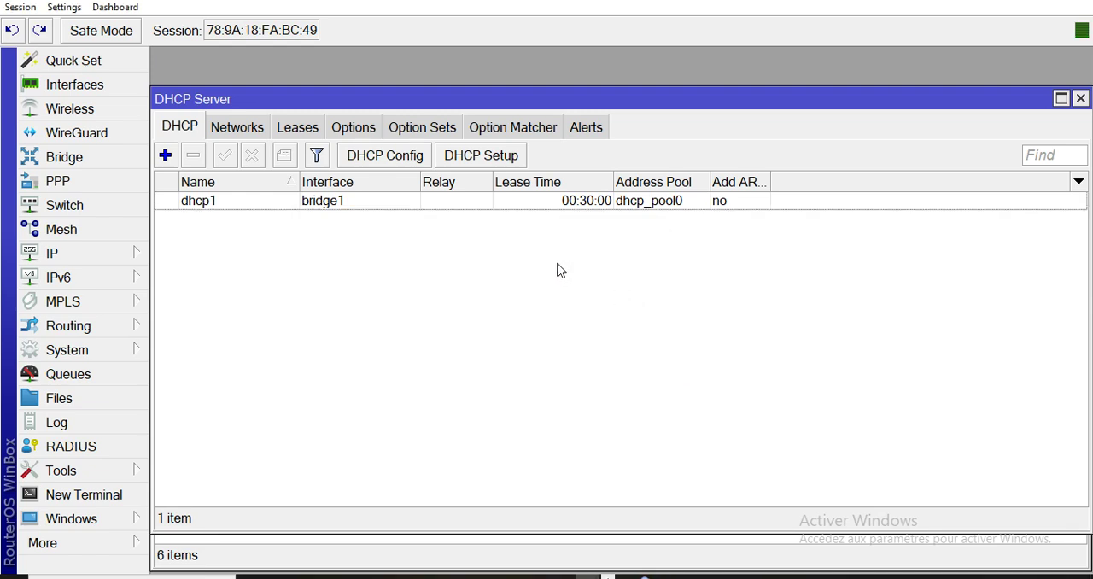
Start the hotspot setup wizard on bridge1 and accept the default values up to the DNS name page.
left_click(51, 254)
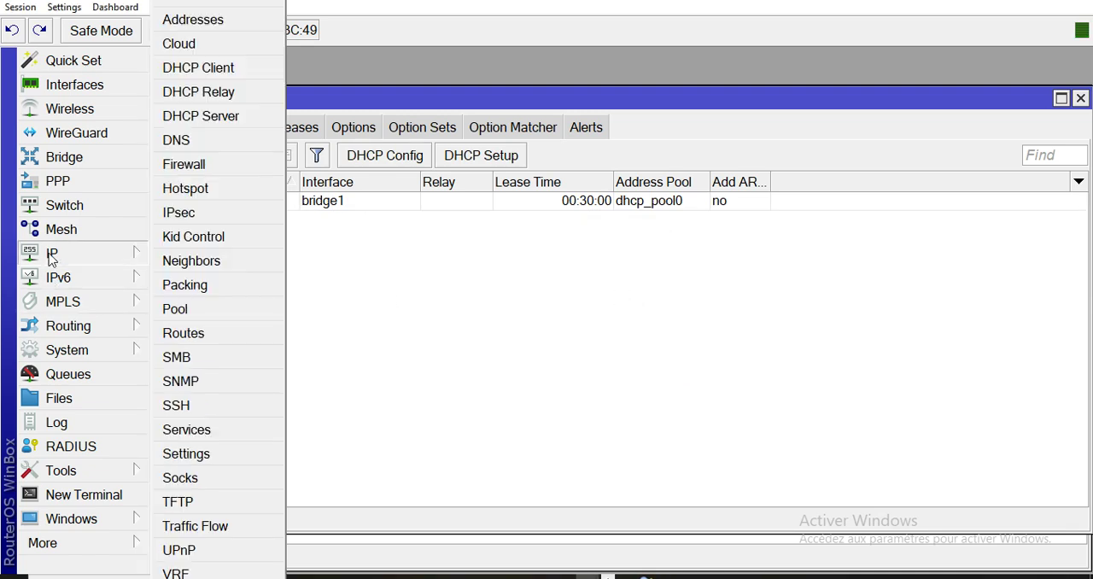
left_click(213, 188)
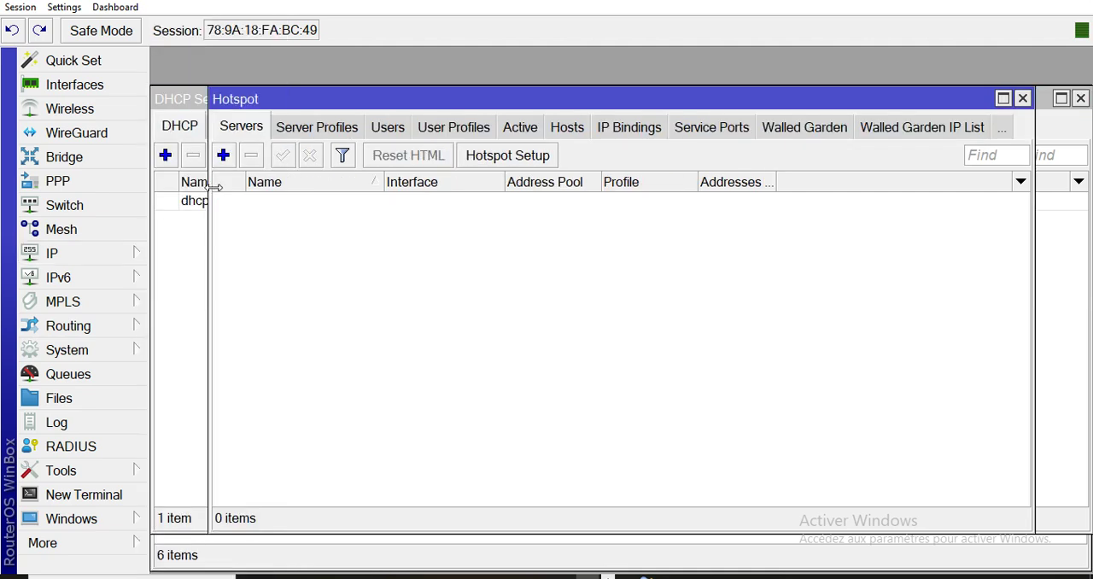
left_click(523, 162)
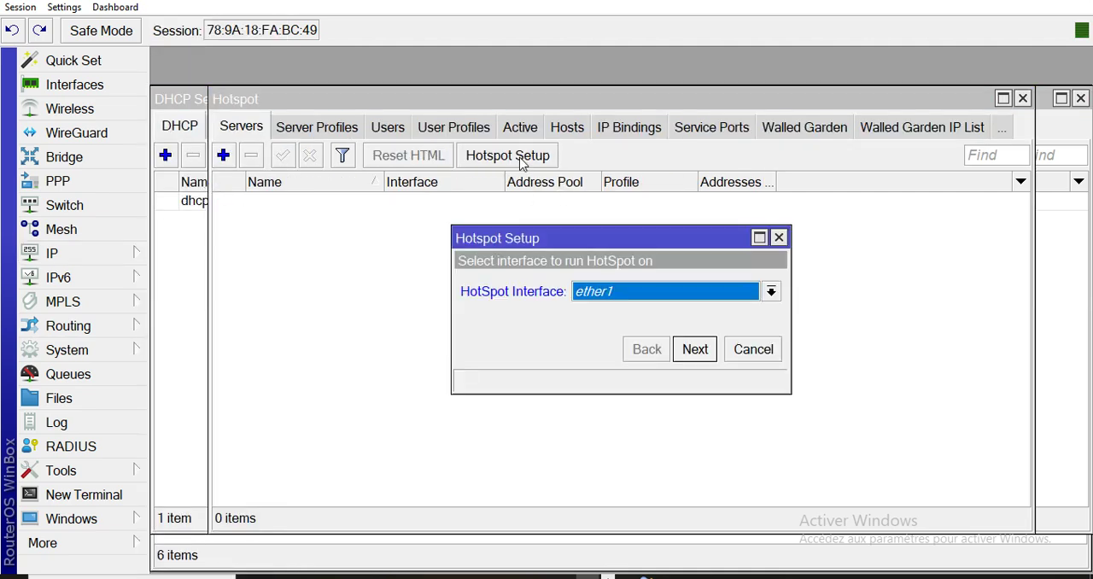
left_click(595, 298)
left_click(594, 313)
left_click(696, 349)
left_click(696, 349)
left_click(696, 350)
left_click(696, 350)
left_click(696, 350)
left_click(696, 349)
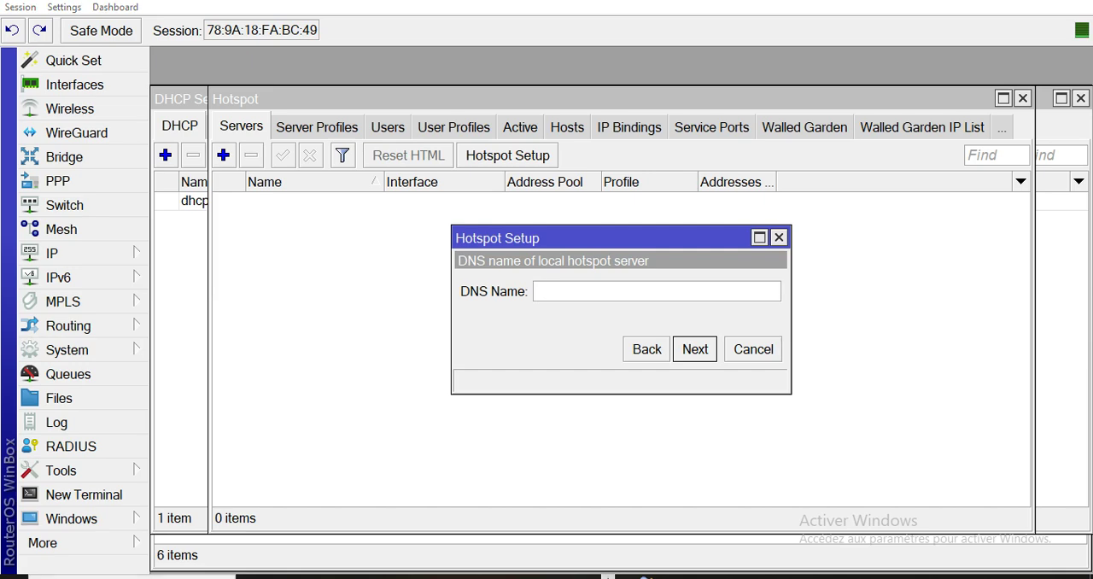
Set the hotspot's DNS name to linkzone.net, copied from the Word plan, and continue to the local user page.
left_click(467, 577)
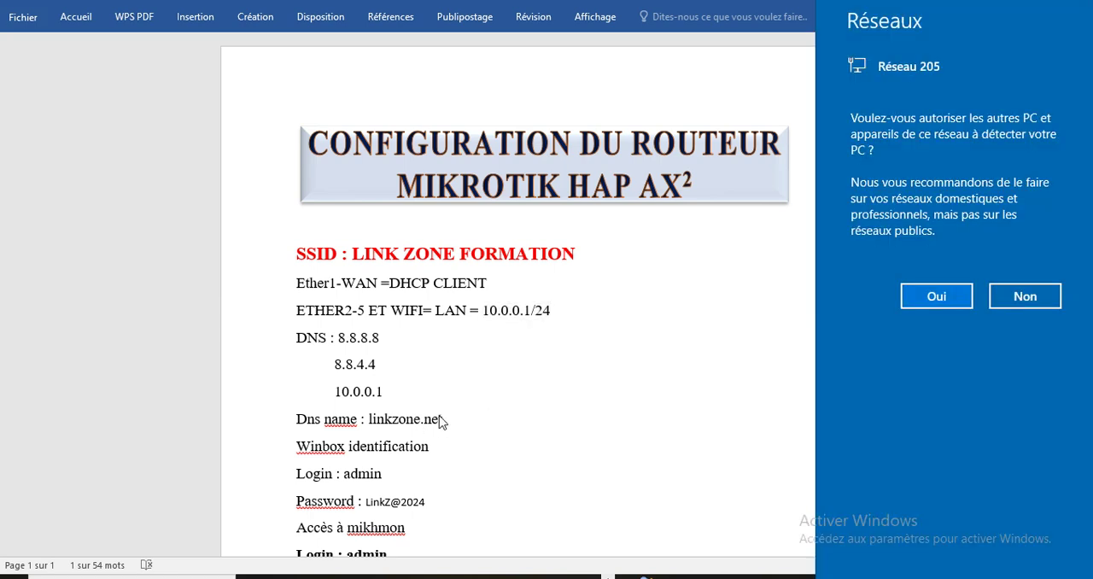
left_click_drag(441, 418, 384, 424)
key("ctrl+c")
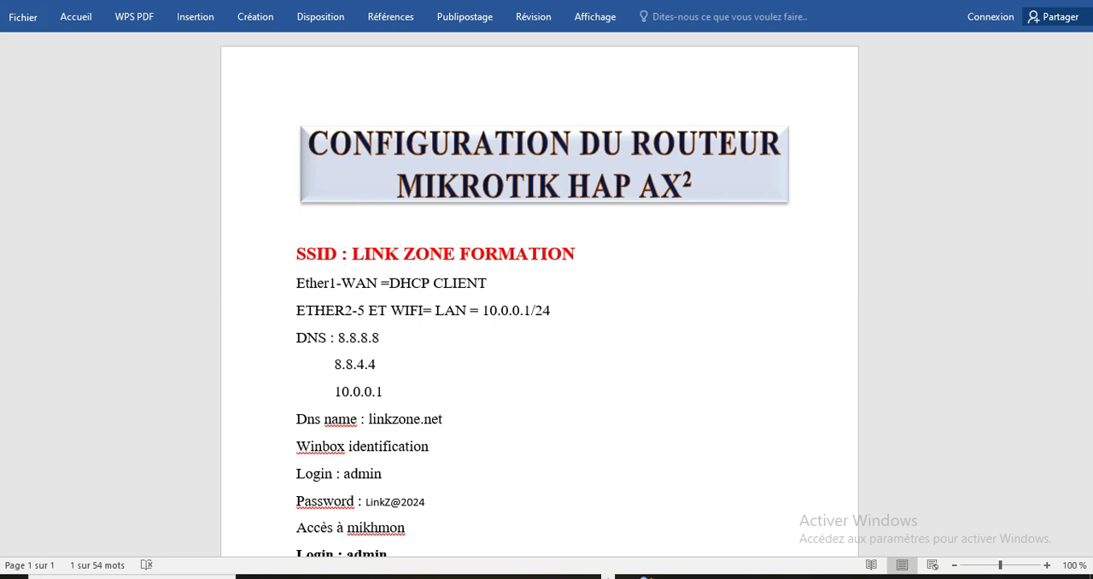
left_click(586, 577)
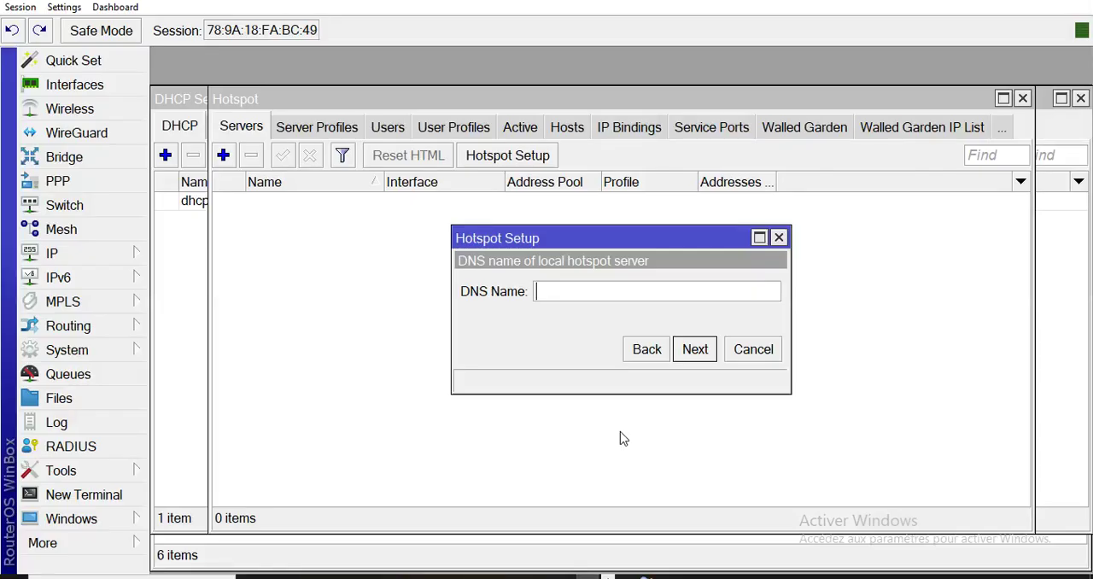
key("ctrl+v")
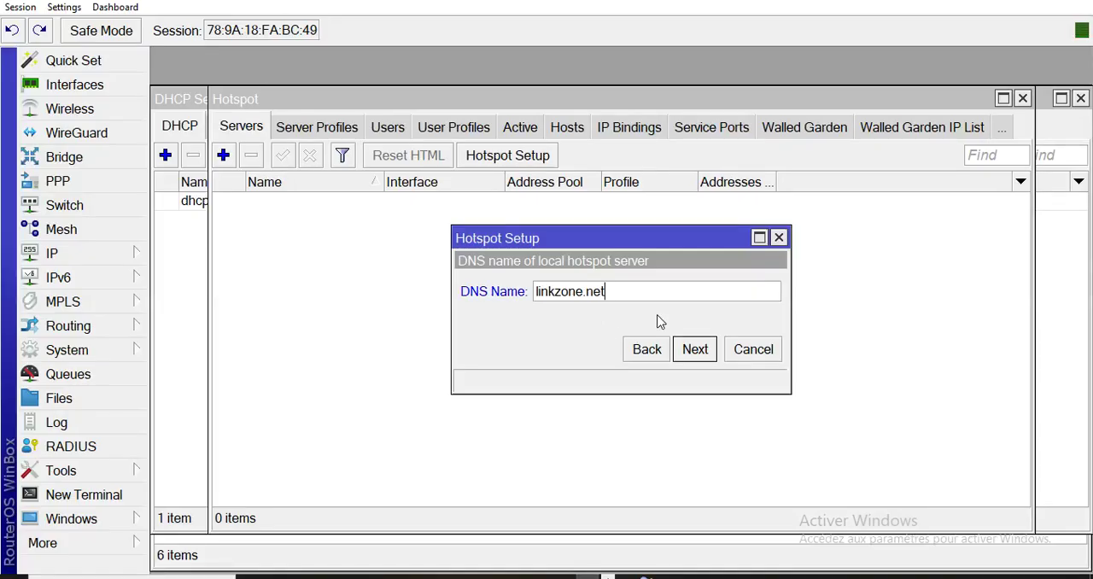
left_click(695, 348)
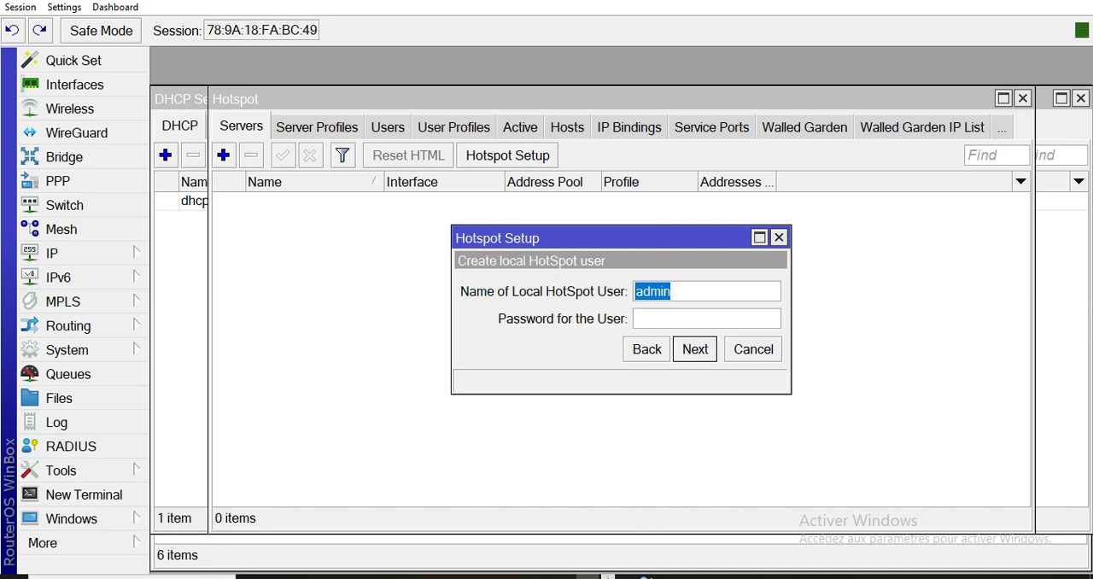
Copy the admin password from the Word plan into the local hotspot user's password field and finish the hotspot setup wizard.
left_click(608, 578)
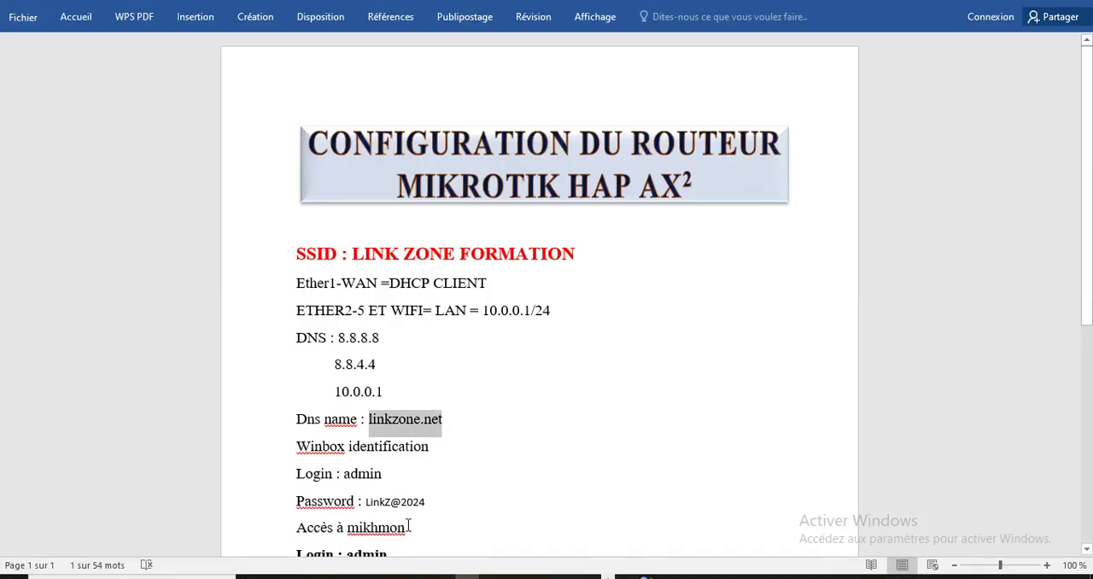
left_click_drag(424, 505, 366, 507)
key("ctrl+c")
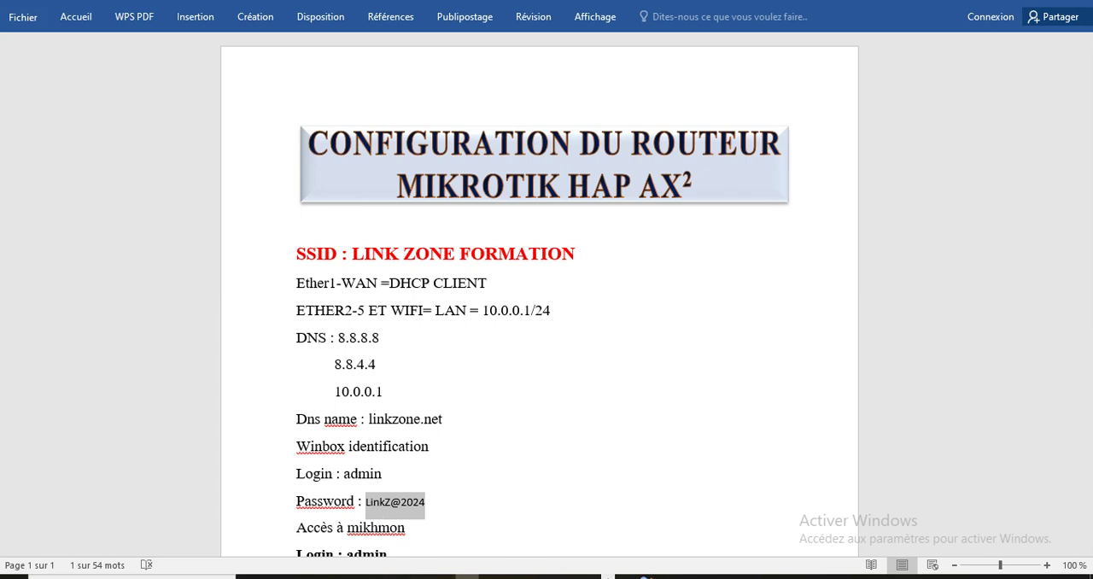
left_click(587, 578)
left_click(669, 321)
key("ctrl+v")
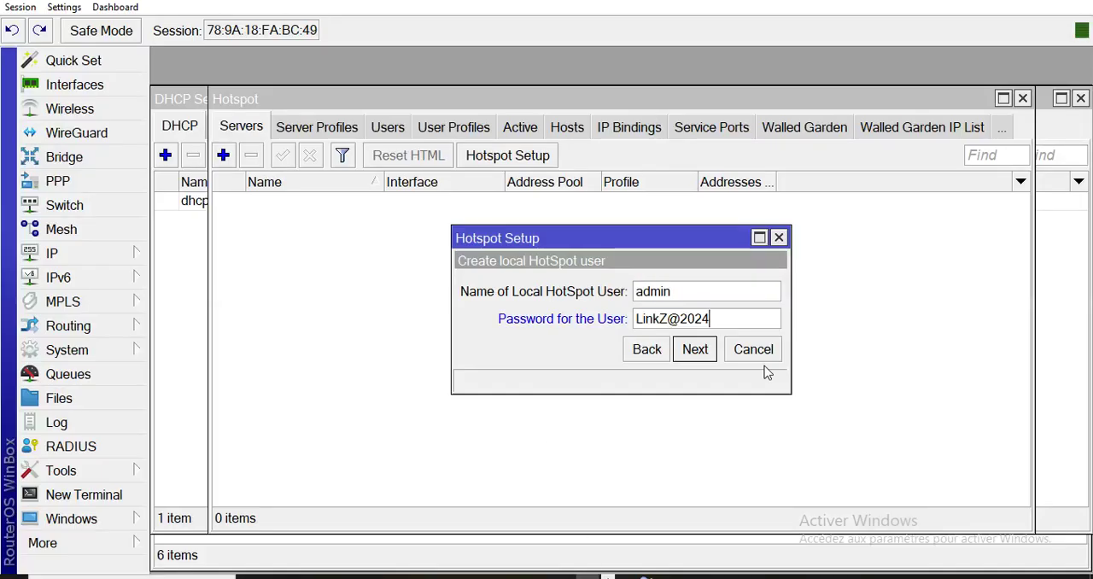
left_click(695, 350)
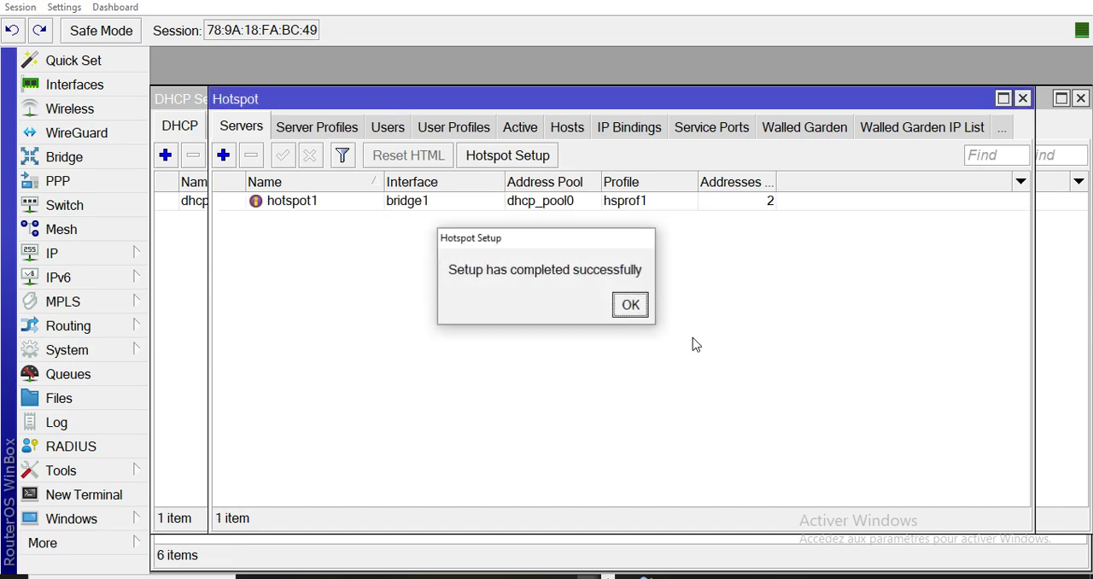
left_click(638, 311)
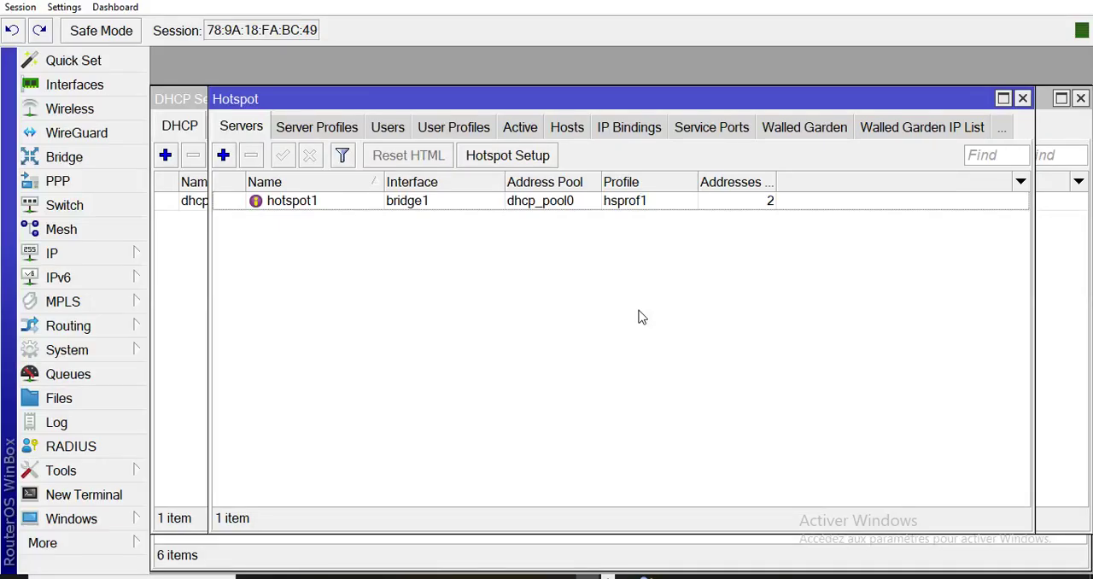
In the hsprof1 server profile's login methods, enable HTTP PAP and MAC Cookie and disable Cookie.
left_click(340, 130)
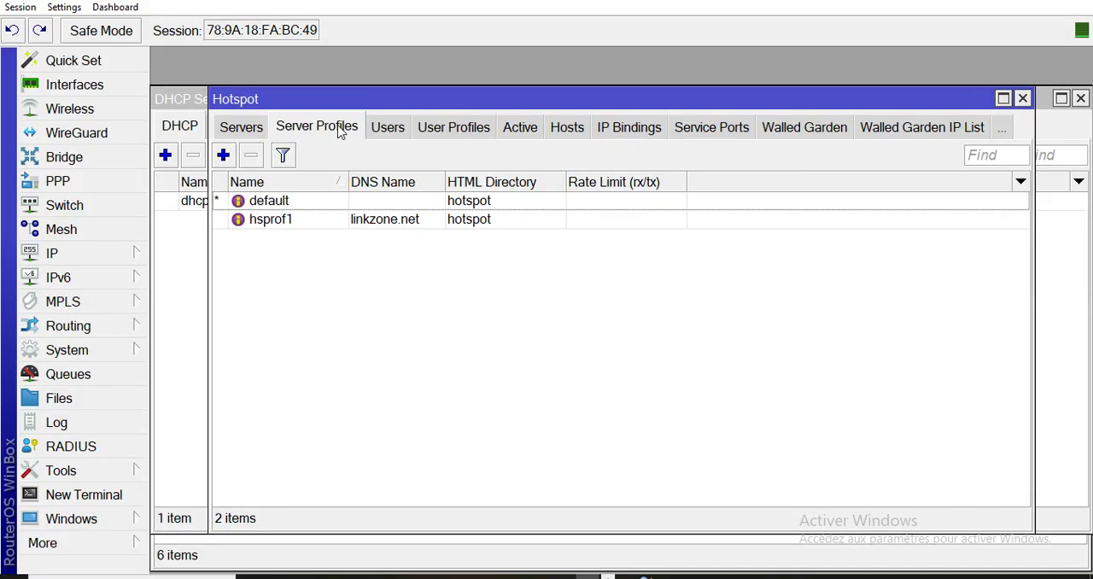
double_click(406, 219)
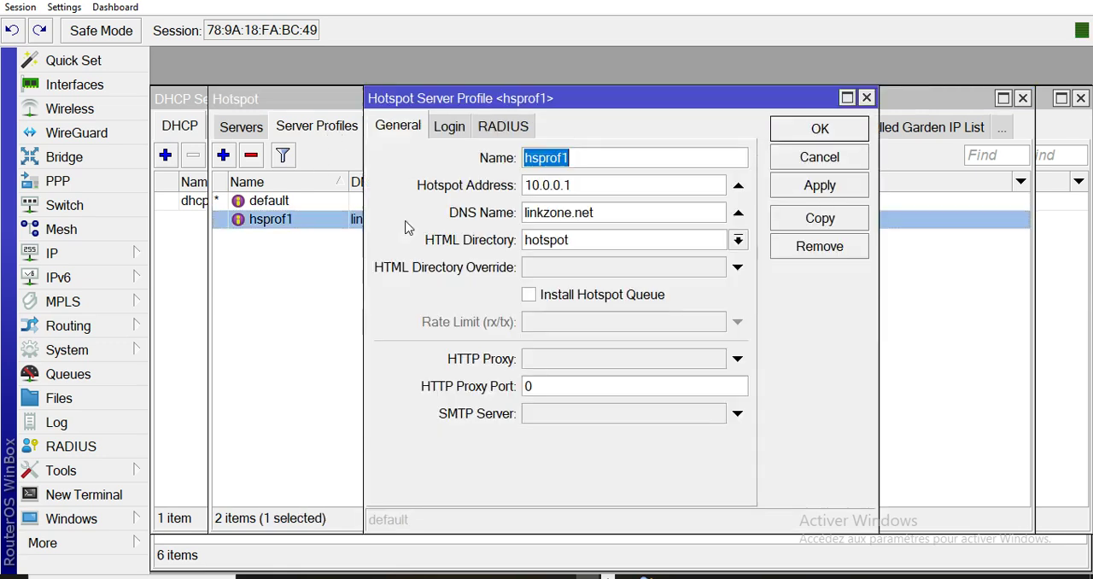
left_click(456, 130)
left_click(557, 213)
left_click(544, 243)
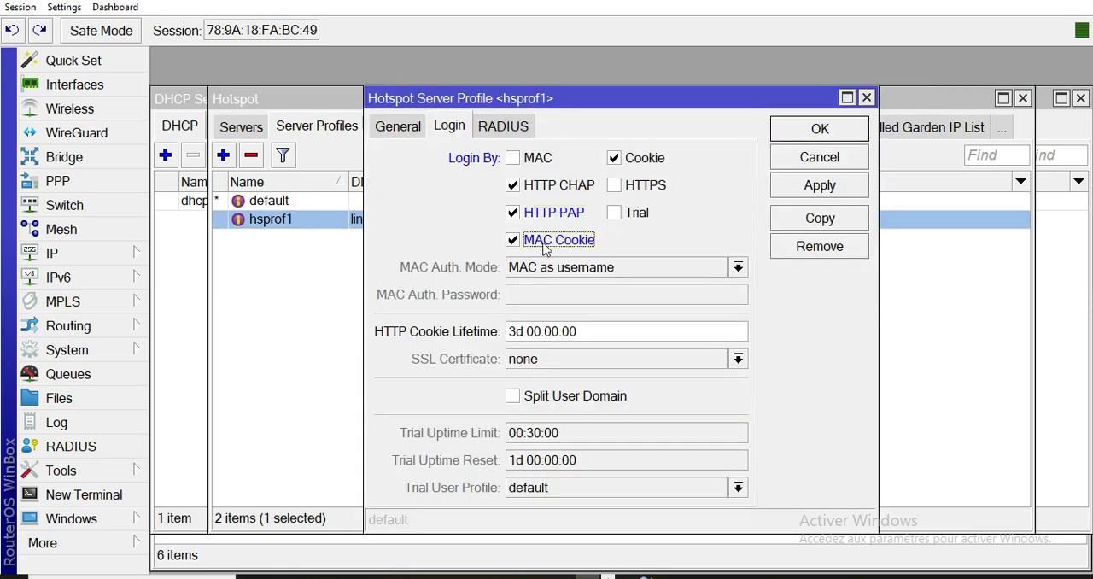
left_click(615, 159)
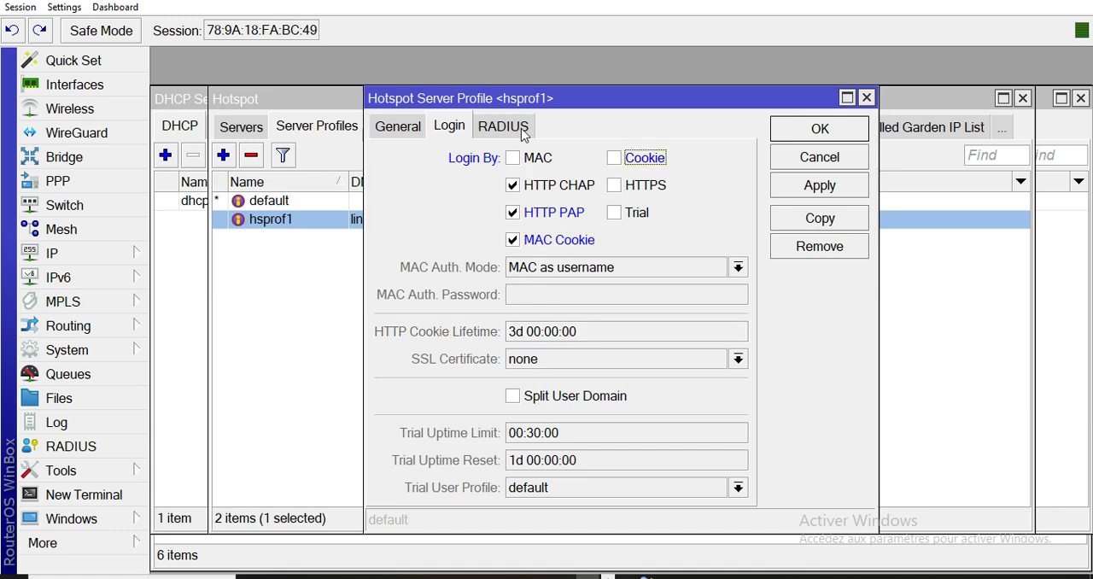
Turn on RADIUS use for the hsprof1 server profile and save the profile.
left_click(523, 132)
left_click(493, 160)
left_click(827, 188)
left_click(822, 130)
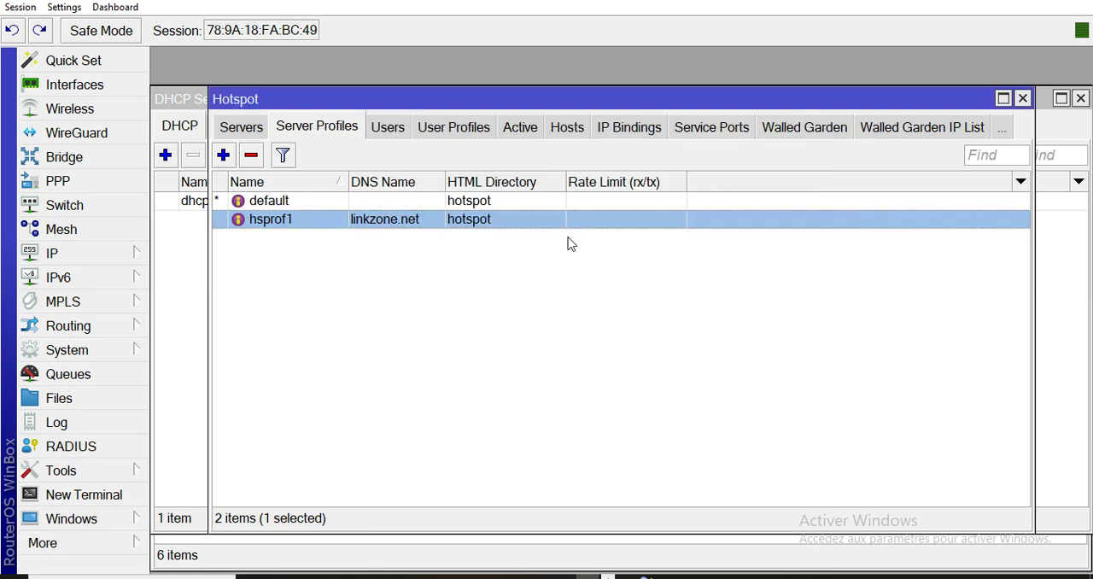
left_click(466, 133)
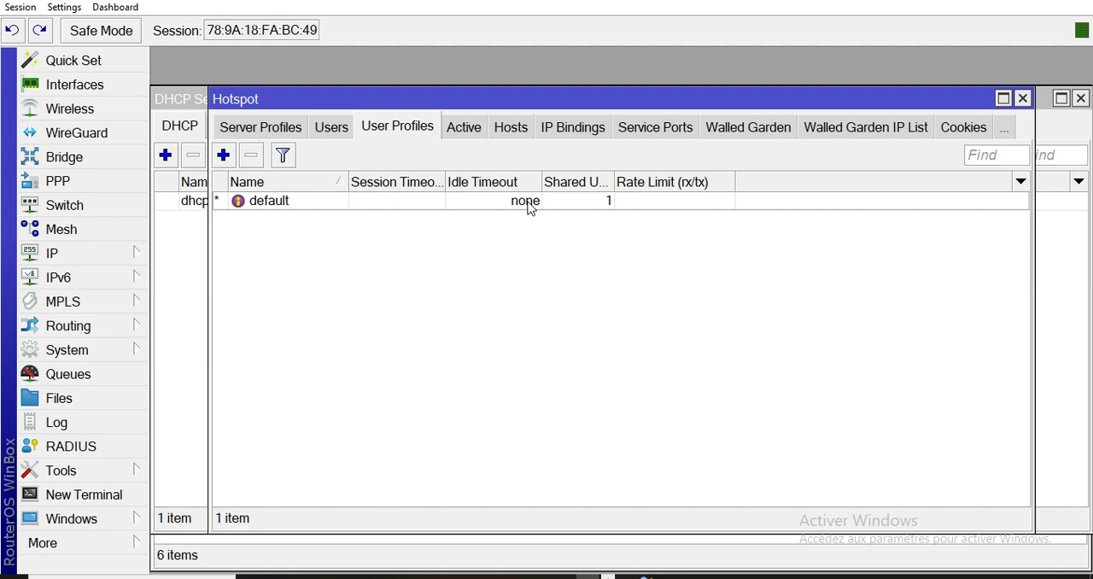
left_click(334, 130)
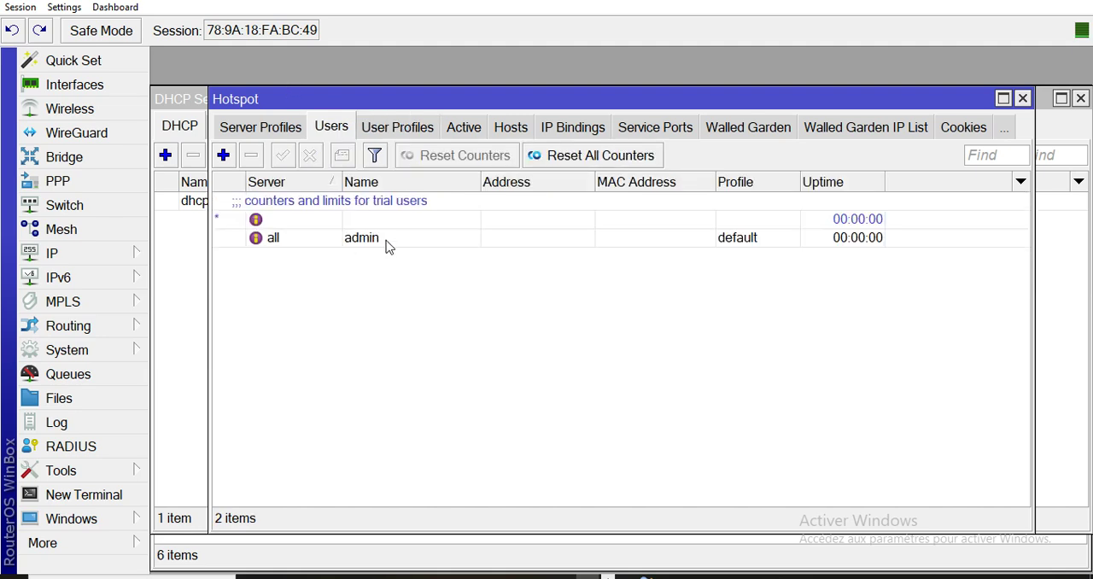
Start a new firewall mangle rule with the postrouting chain and bridge1 as the out interface.
left_click(66, 260)
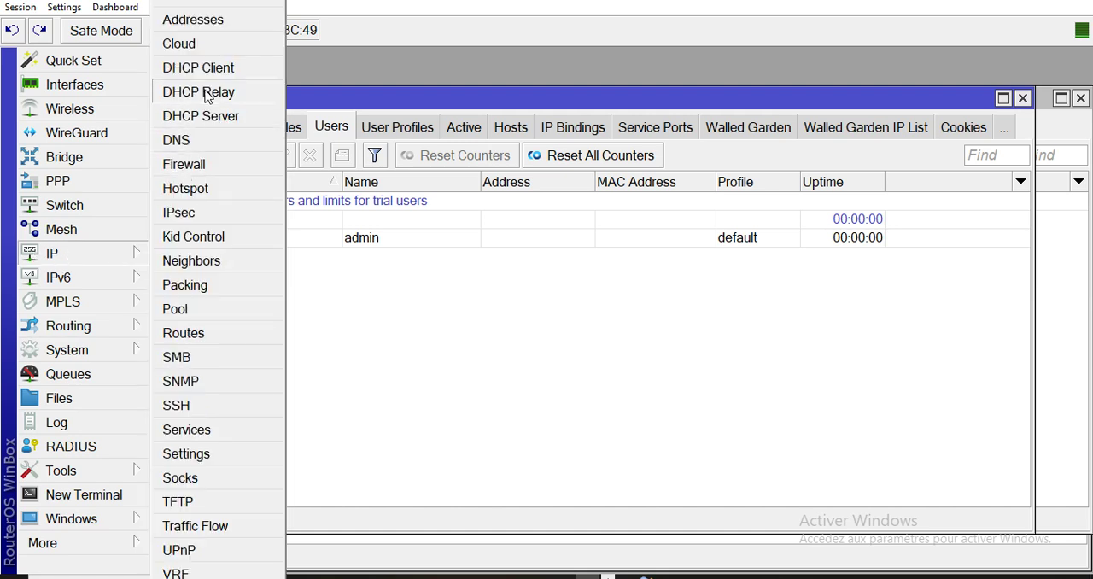
left_click(205, 170)
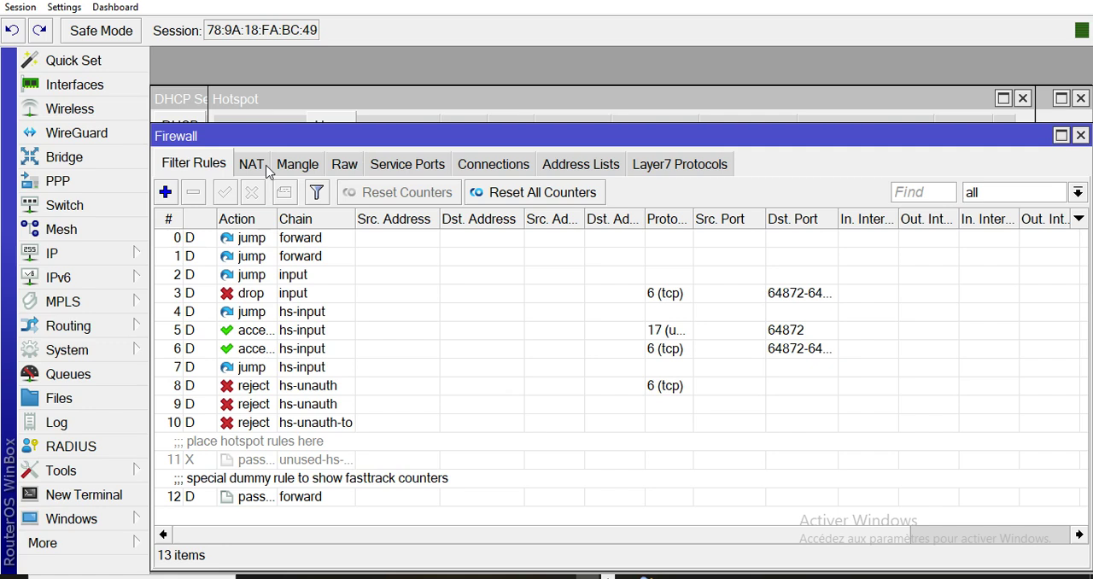
left_click(310, 166)
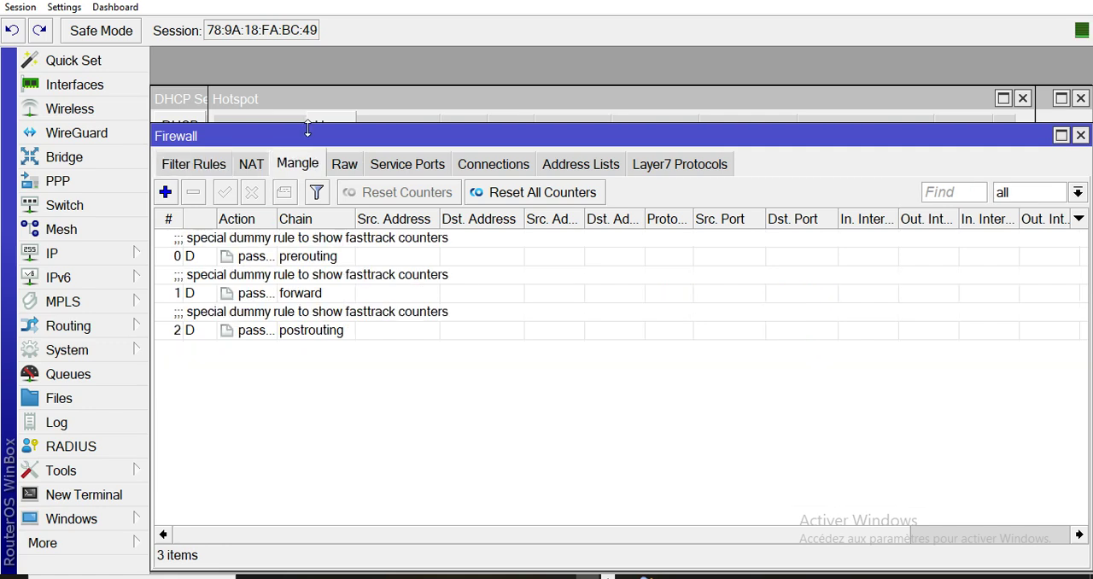
left_click(165, 192)
left_click(669, 120)
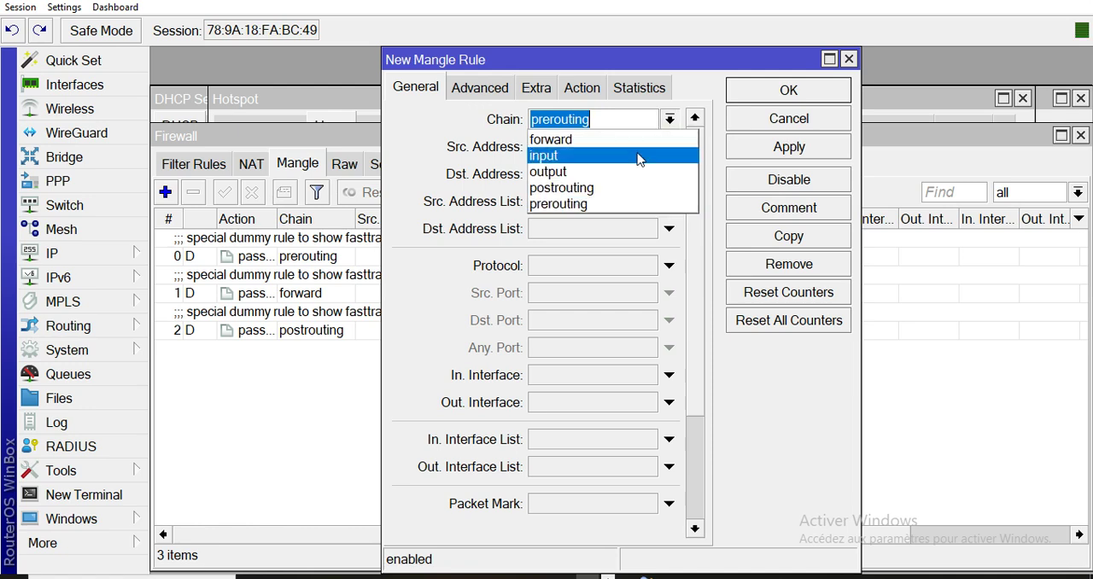
left_click(630, 187)
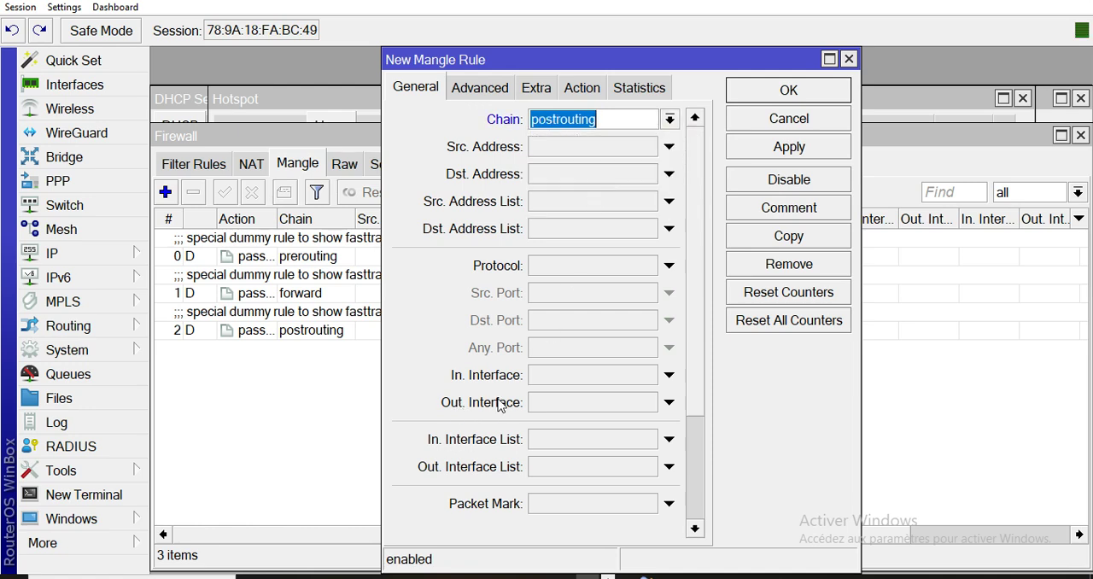
left_click(581, 404)
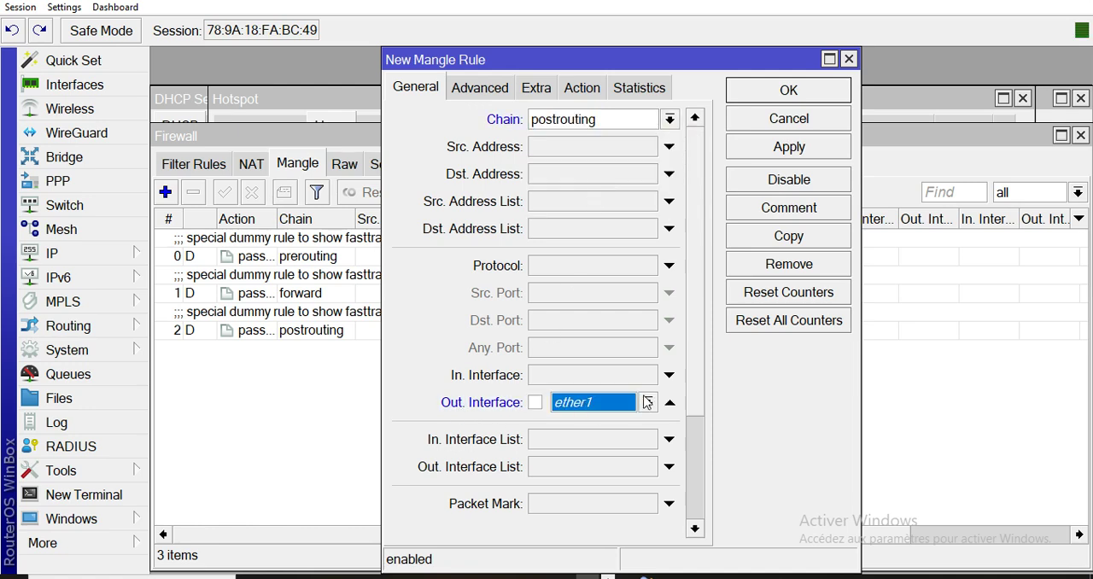
left_click(649, 402)
left_click(589, 268)
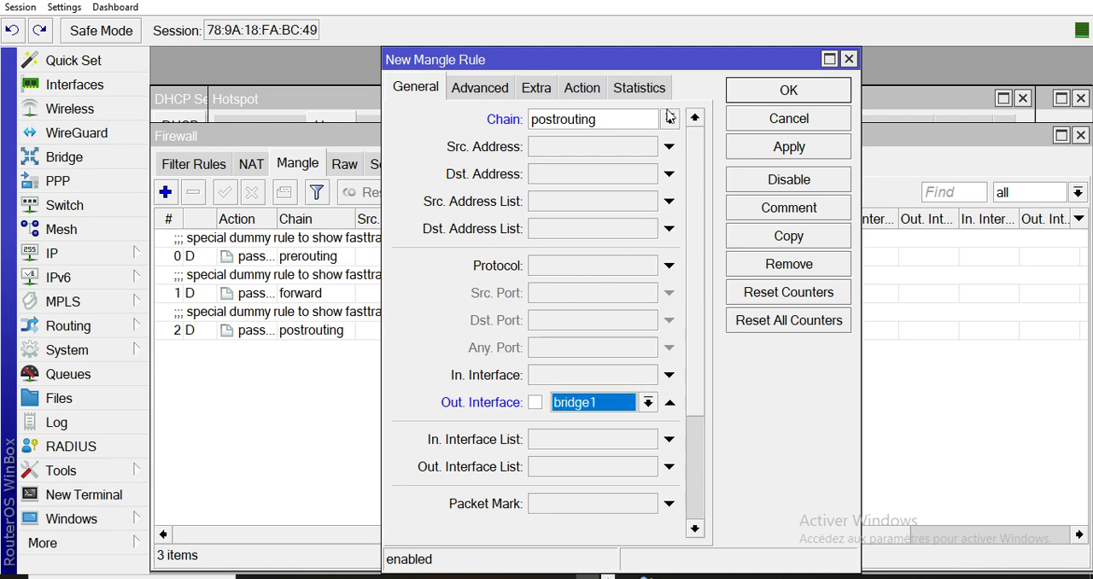
Make the mangle rule change the TTL to 1 with passthrough disabled, and save the rule.
left_click(582, 89)
left_click(576, 119)
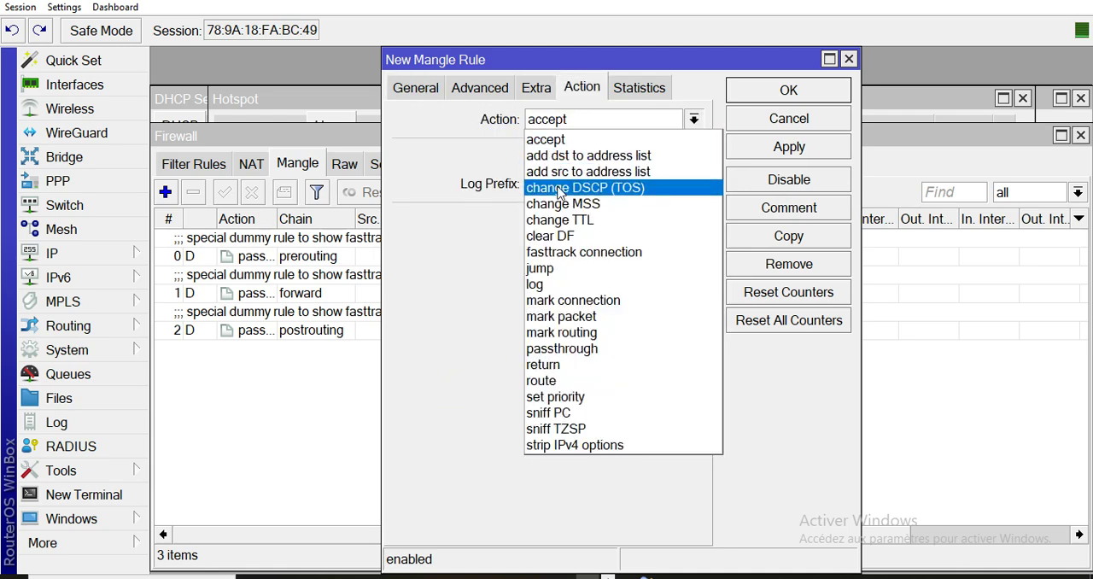
left_click(557, 222)
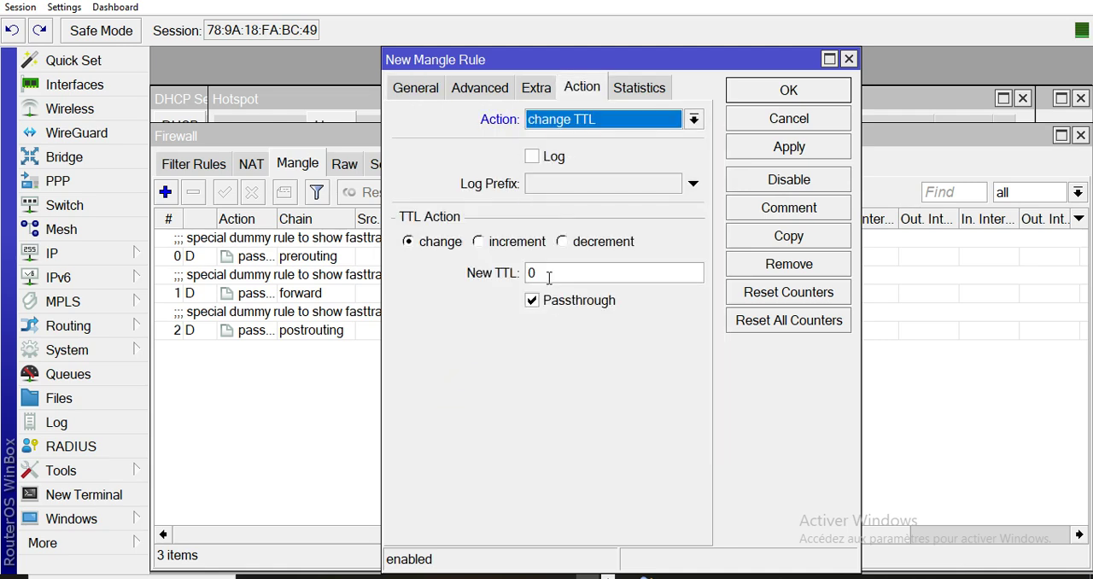
left_click(551, 273)
type("1")
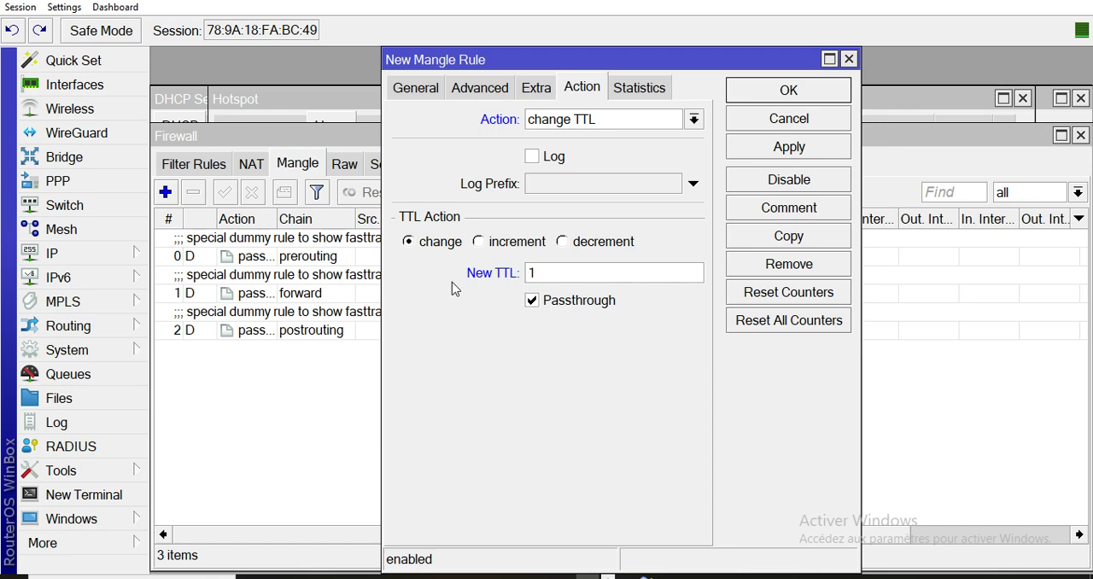
left_click(567, 300)
left_click(800, 159)
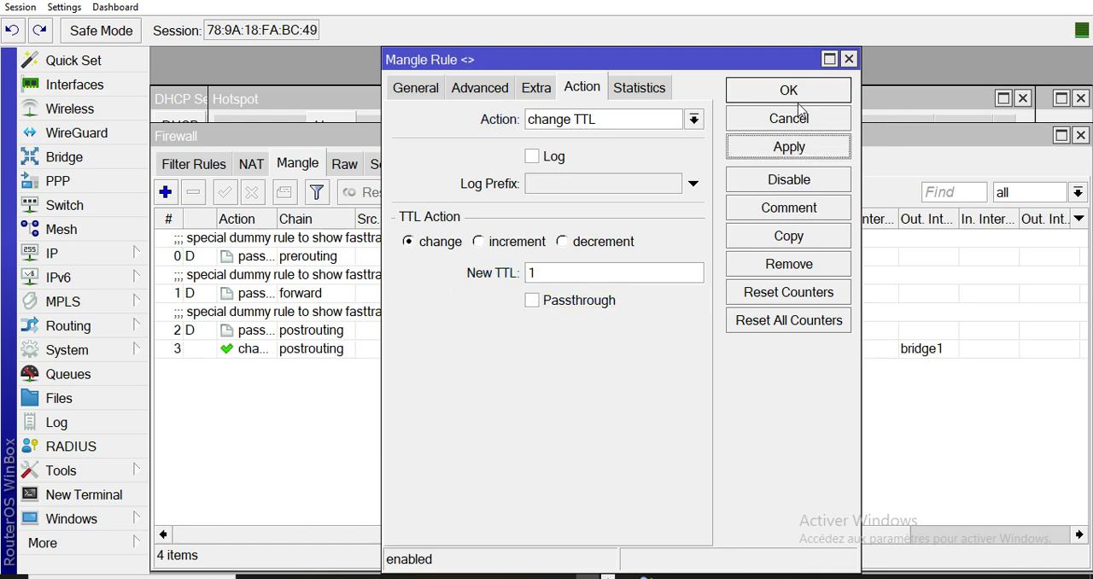
left_click(790, 91)
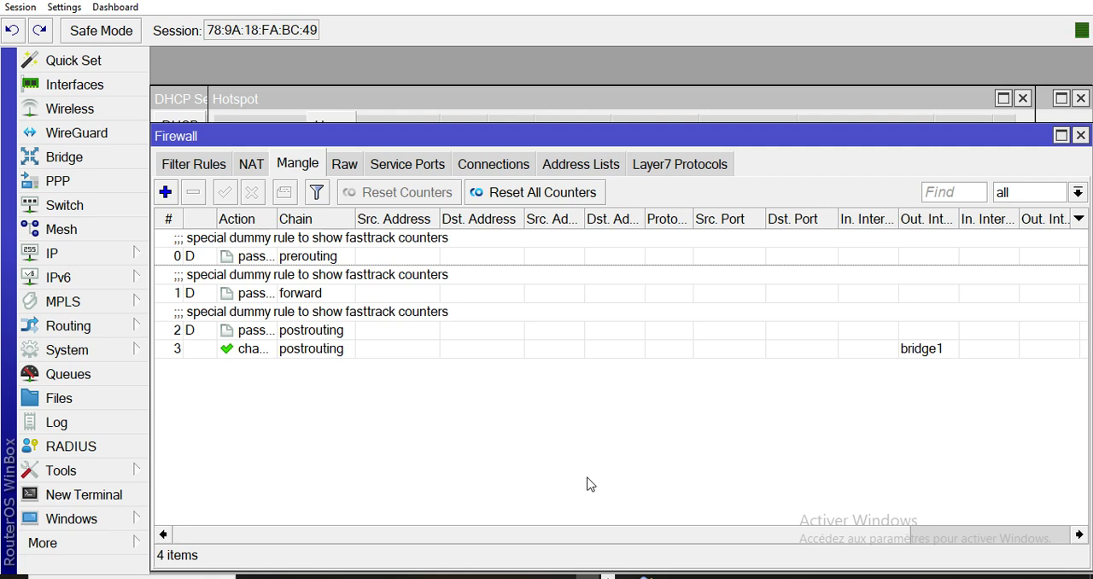
Open the router's system clock settings and set the time to hour 23 and minute 00.
left_click(82, 259)
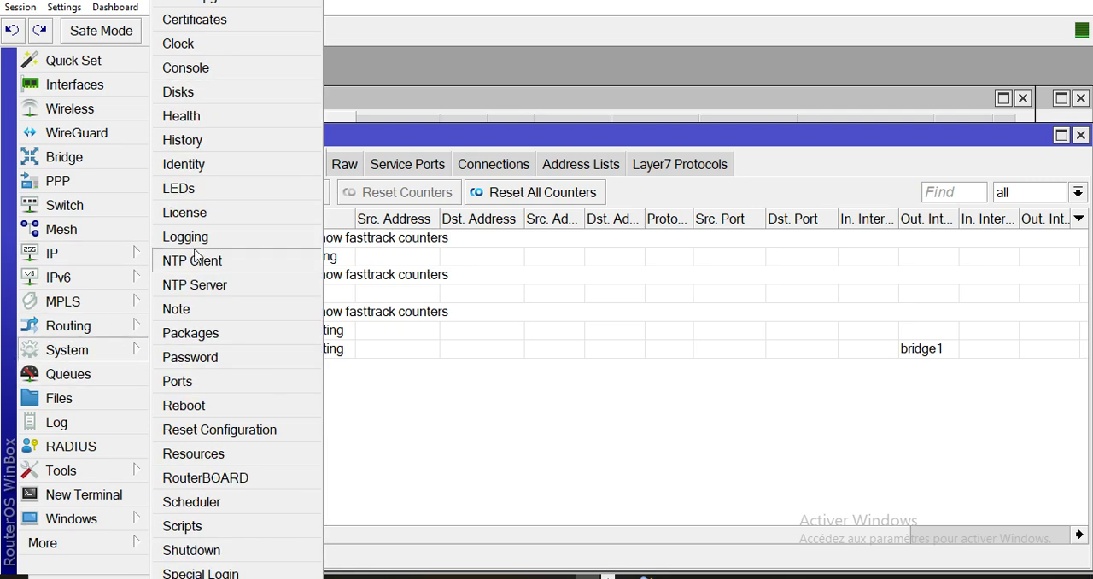
mouse_move(73, 275)
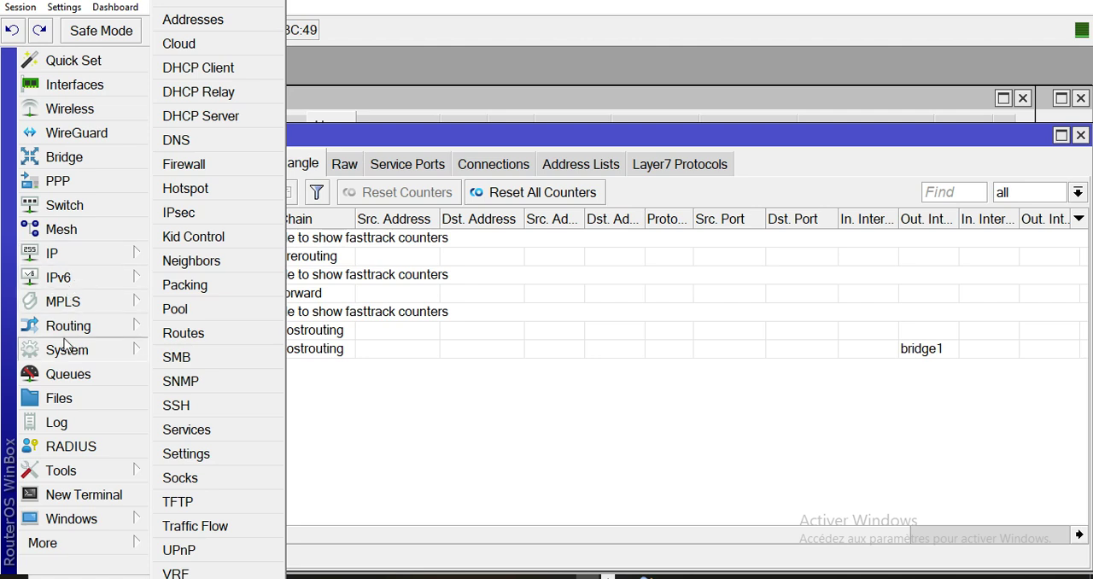
mouse_move(72, 357)
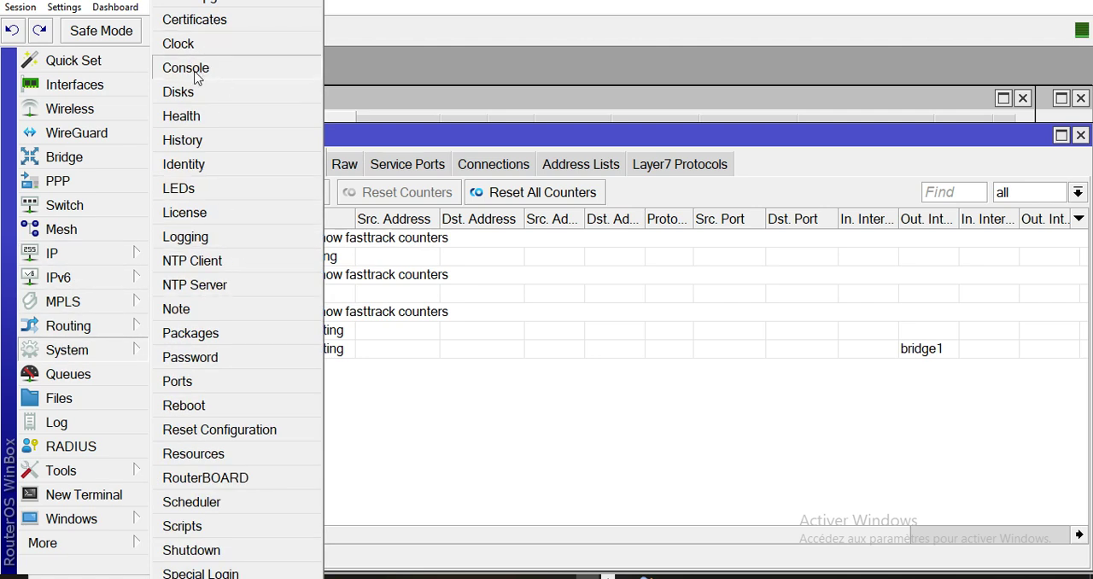
left_click(197, 43)
left_click_drag(547, 261, 509, 259)
type("23:22:19")
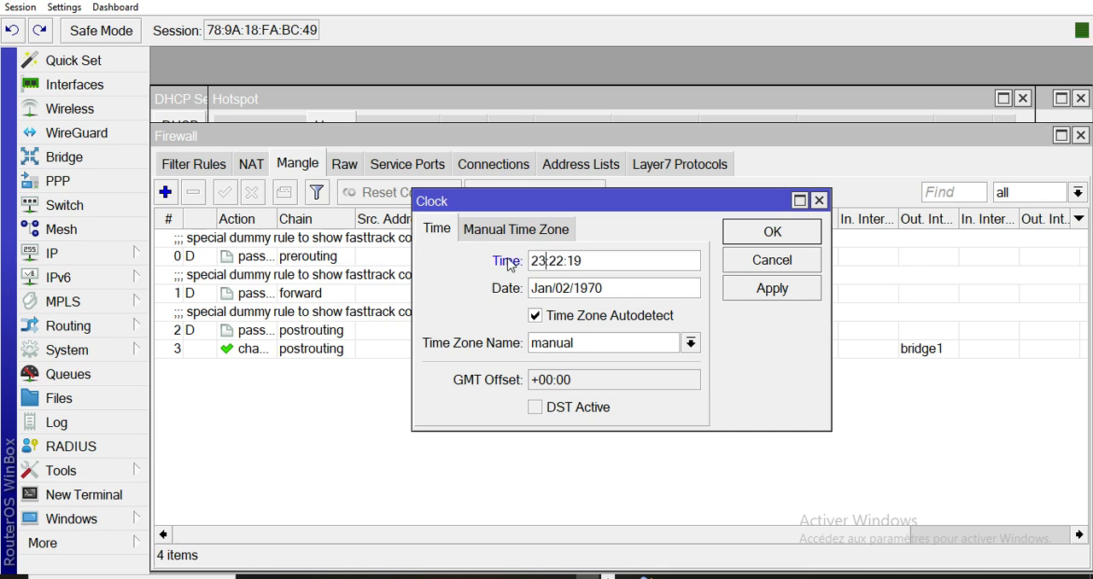
left_click(565, 261)
key("BackSpace")
key("BackSpace")
type("00")
Set the router clock's date to Jan/08/2025.
left_click(569, 288)
key("BackSpace")
type("8")
key("BackSpace")
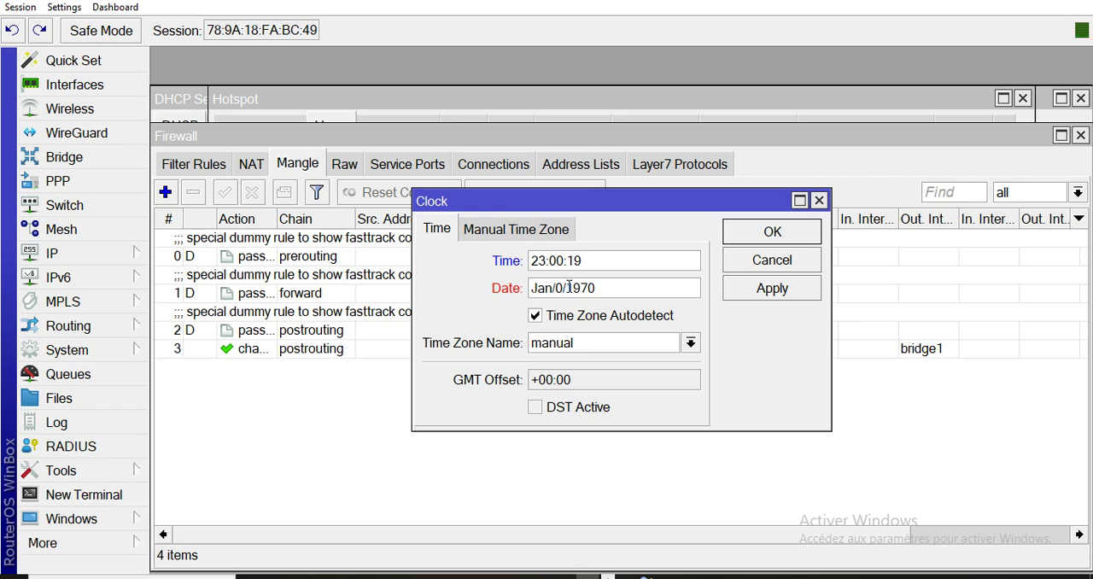
type("8")
left_click_drag(607, 289, 578, 292)
key("BackSpace")
key("BackSpace")
type("2025")
Set the clock's time zone to Africa/Lome and save the clock settings.
left_click(691, 343)
scroll(623, 257, "down", 8)
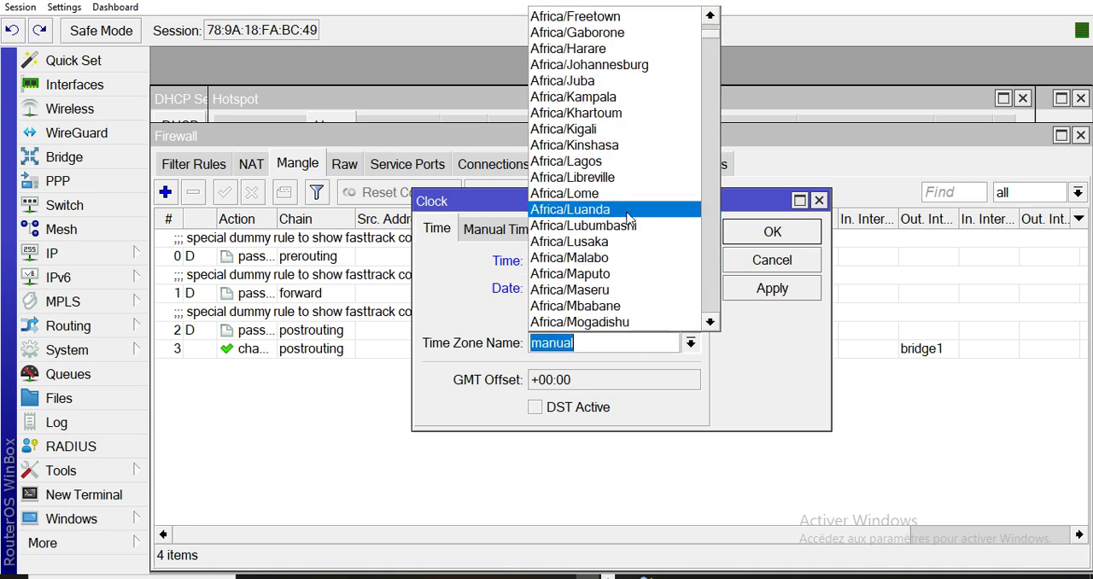
left_click(630, 194)
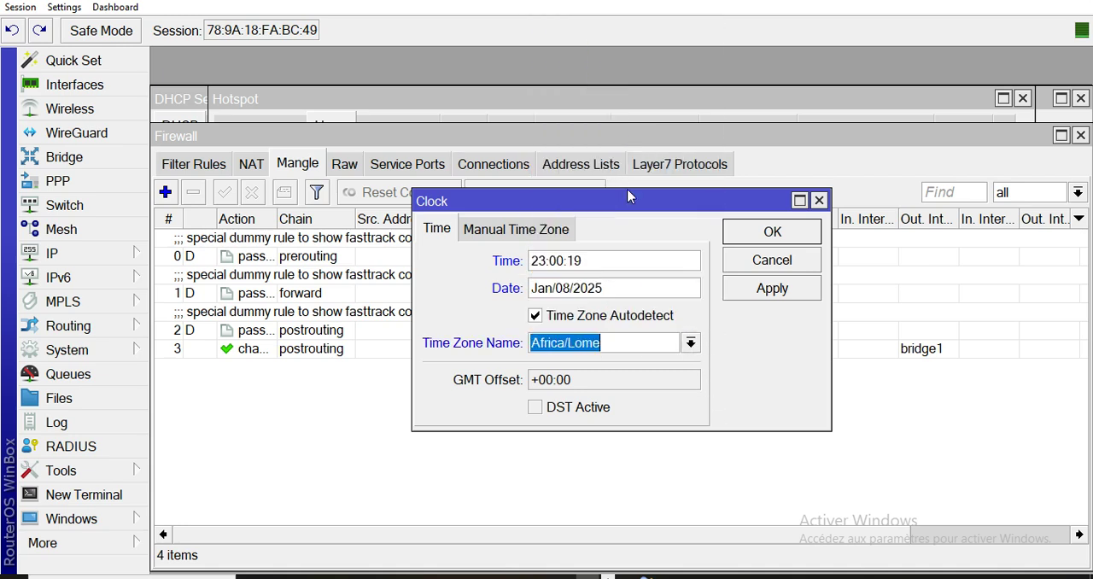
left_click(783, 291)
left_click(786, 232)
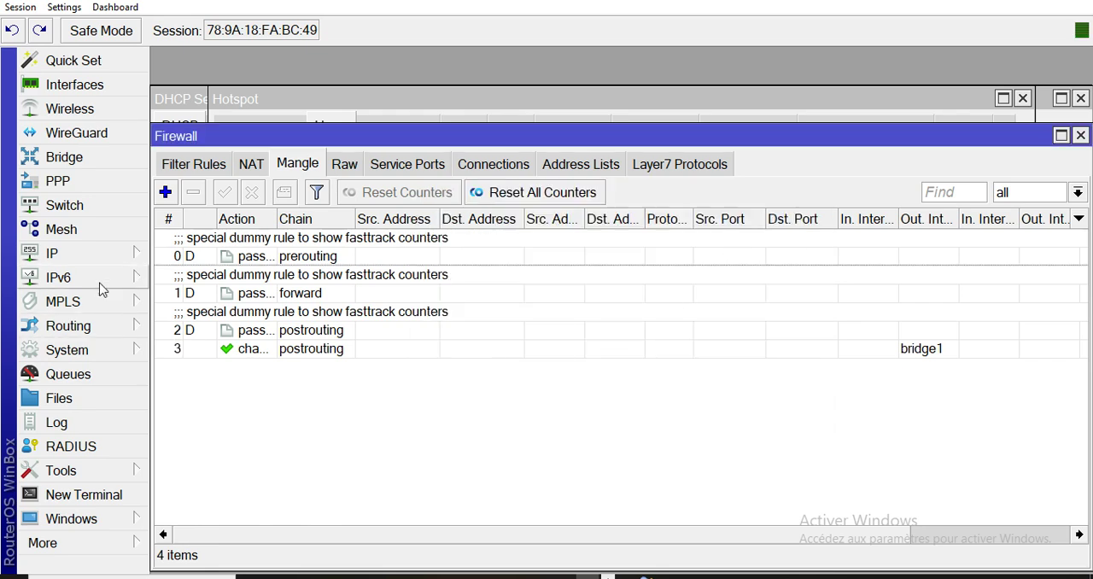
Set the router's system identity to LINKFORMATION and save it.
left_click(72, 351)
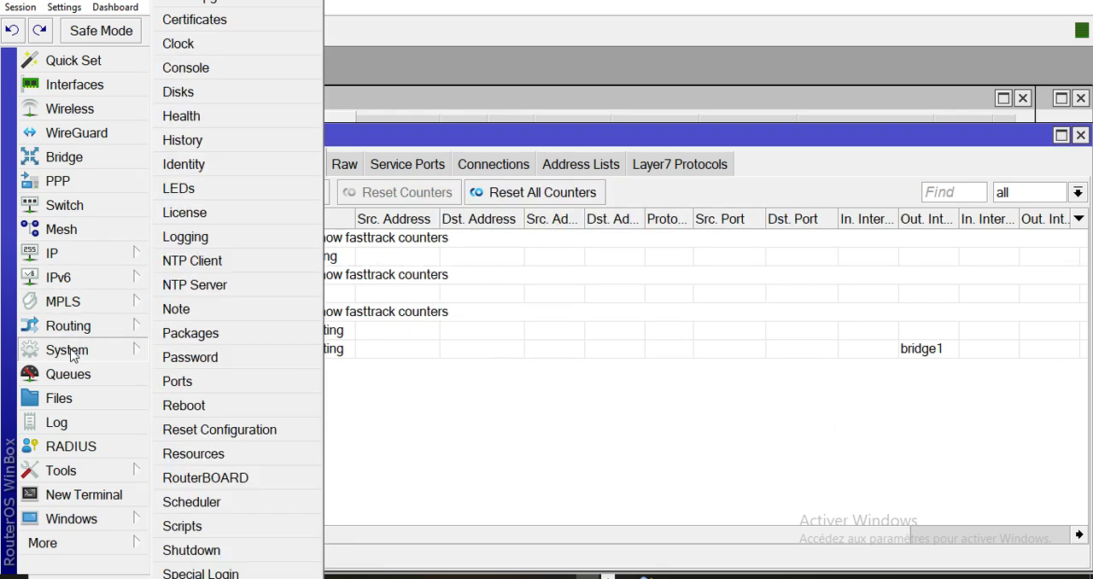
left_click(203, 169)
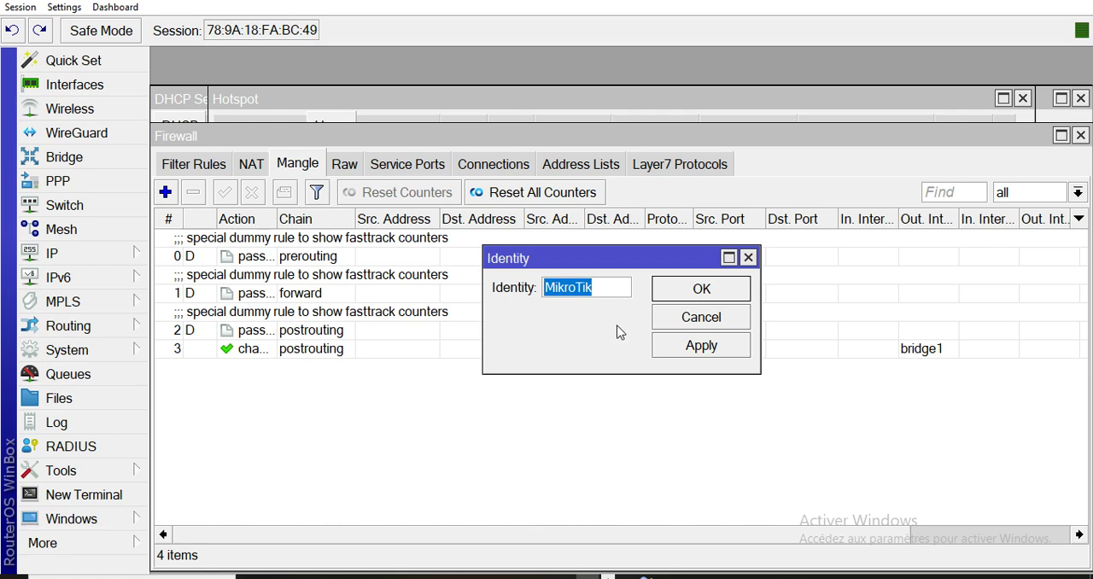
type("LINK")
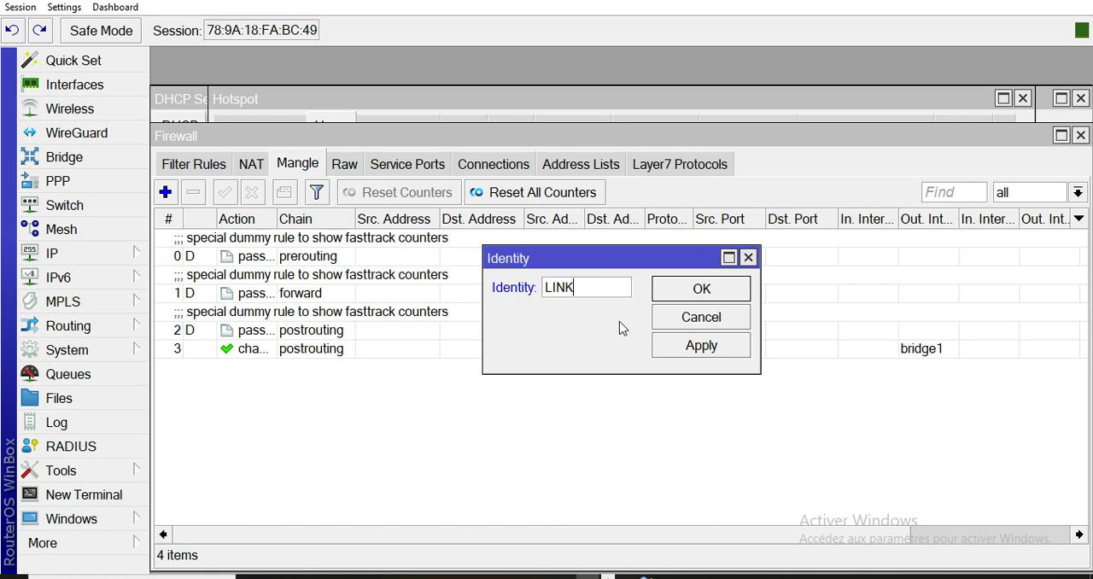
type("FORMATION")
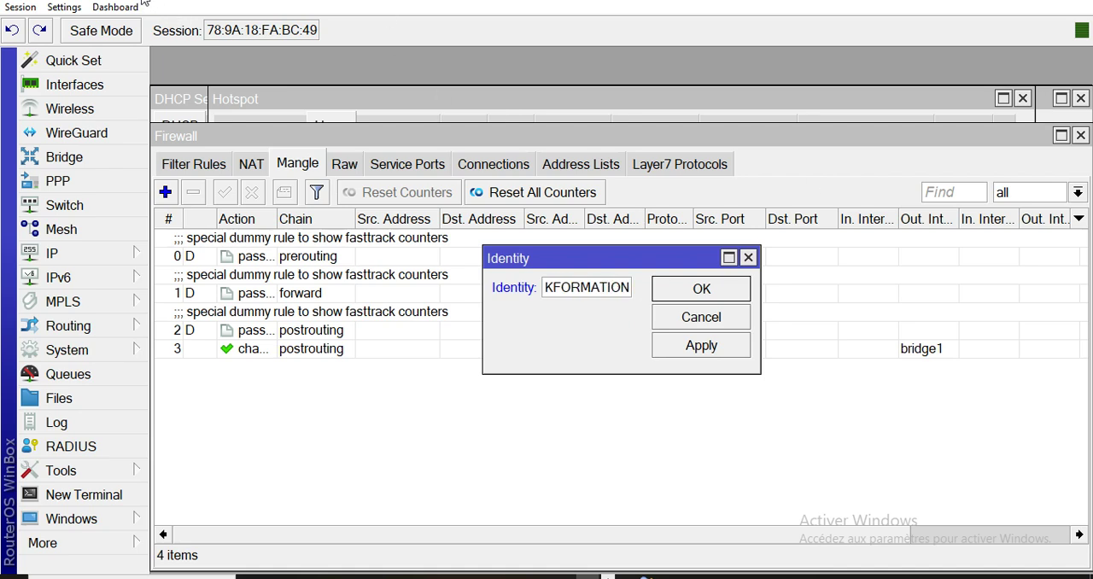
left_click(701, 291)
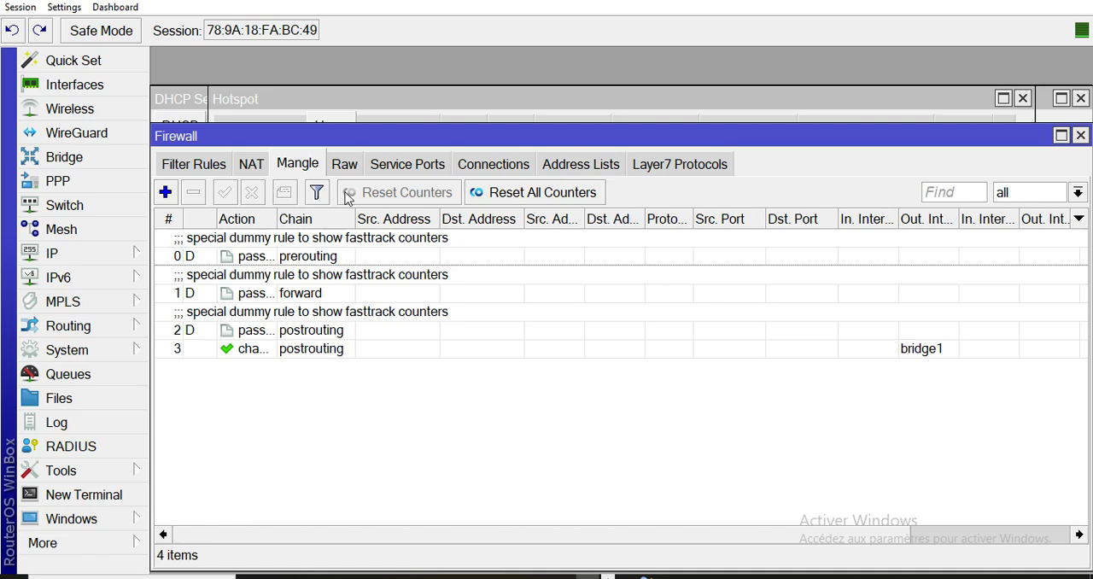
Change the router's login password to the one in the Word plan, filling in the new and confirm password fields.
left_click(62, 351)
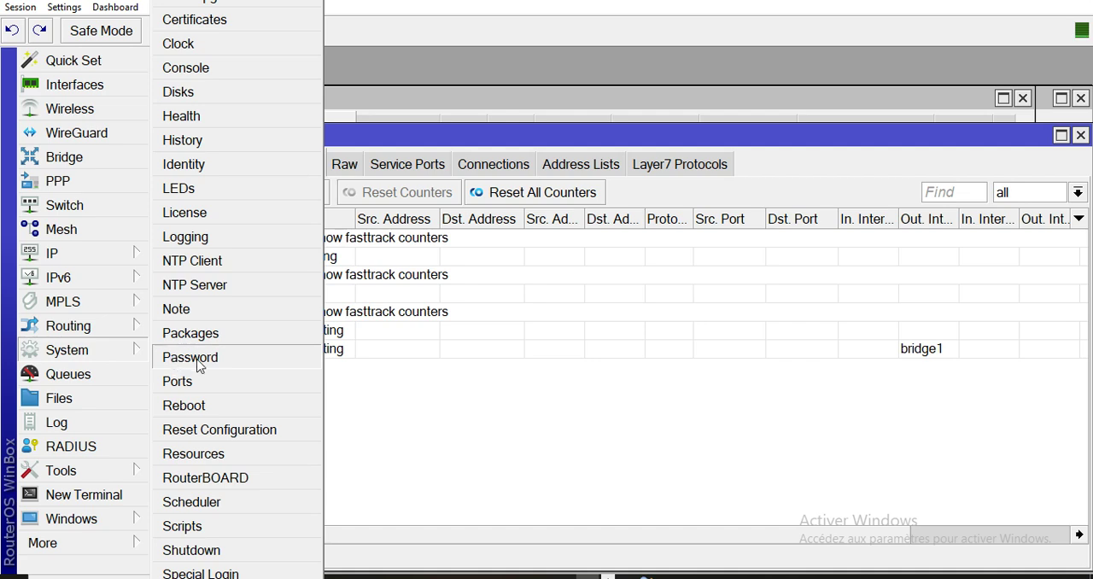
left_click(199, 365)
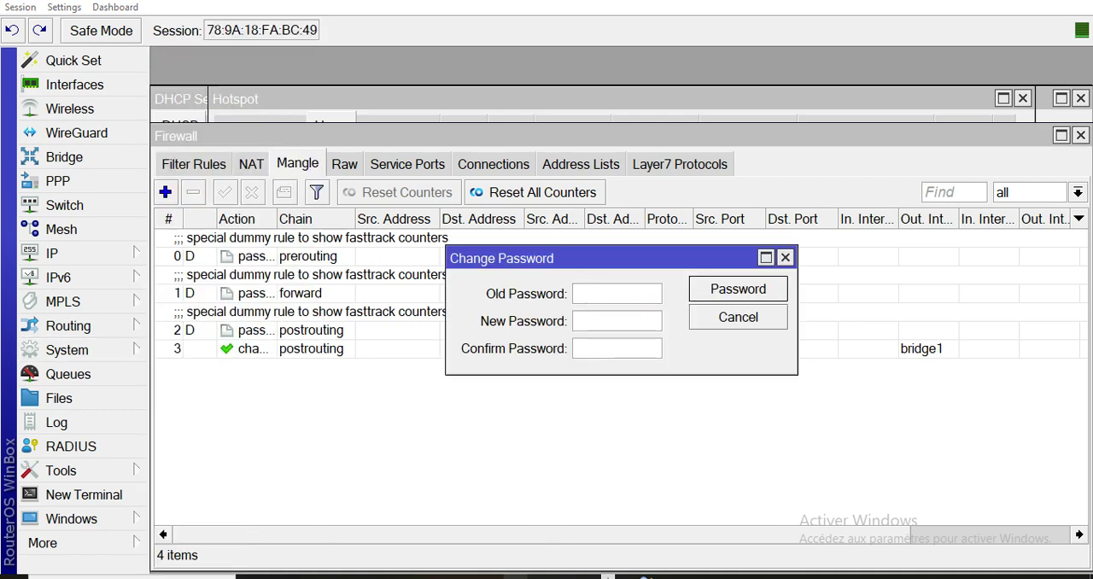
left_click(468, 577)
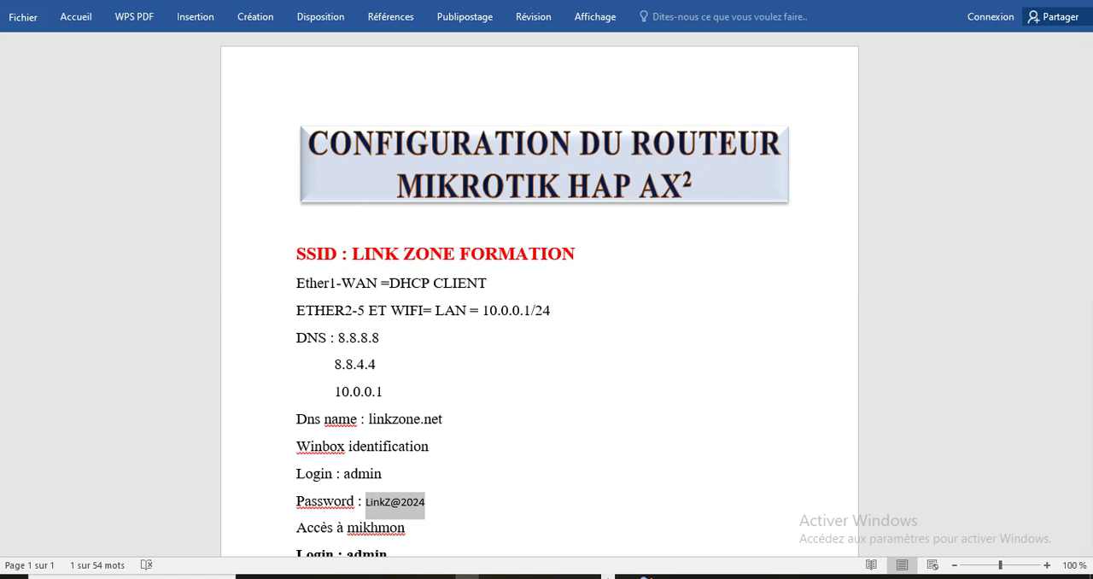
left_click(588, 577)
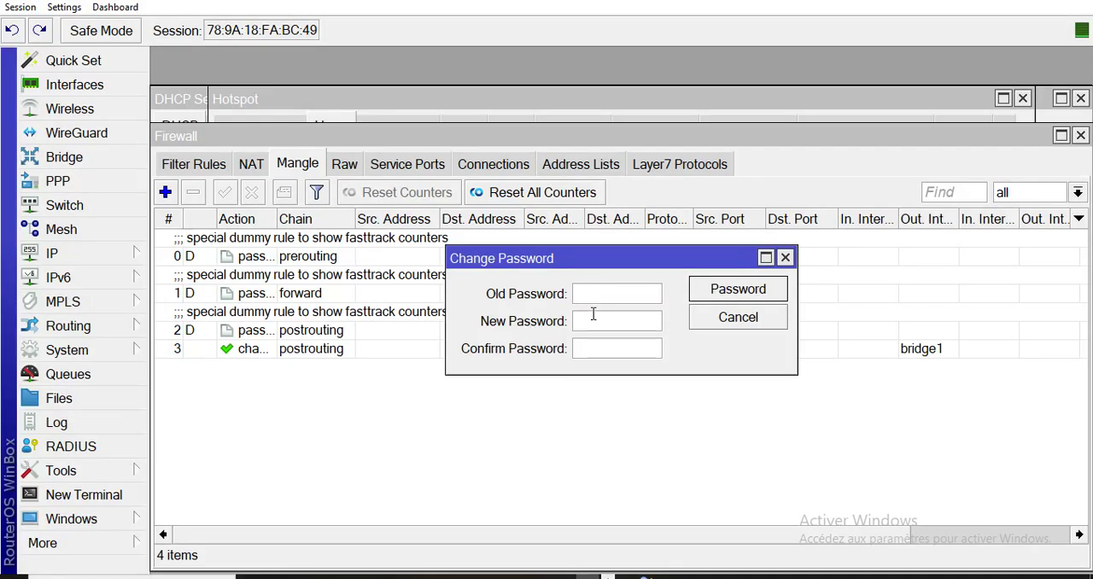
key("ctrl+v")
left_click(593, 345)
key("ctrl+v")
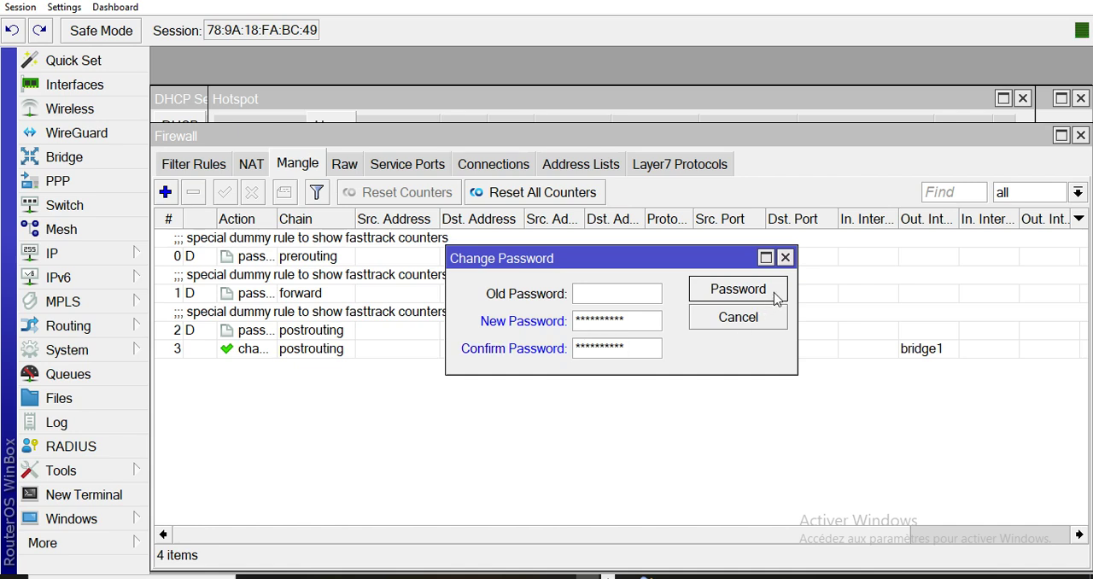
left_click(776, 295)
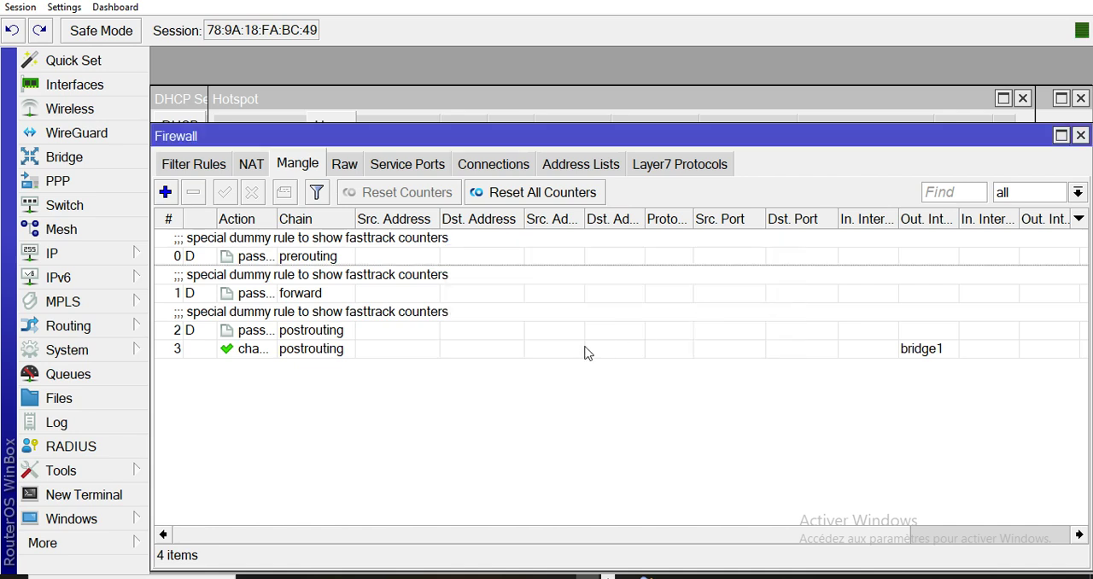
left_click(80, 357)
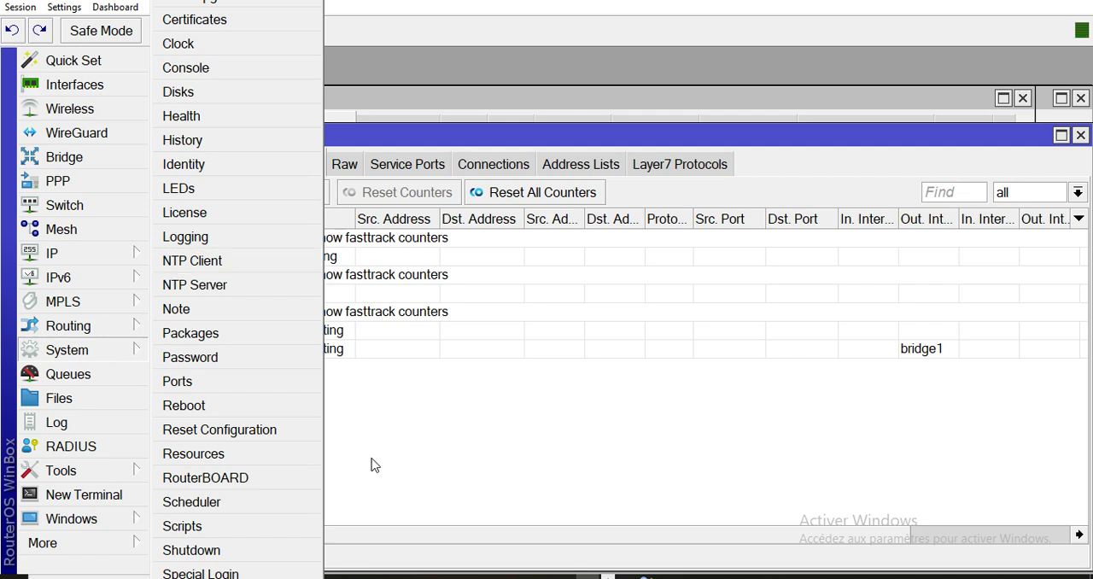
left_click(639, 466)
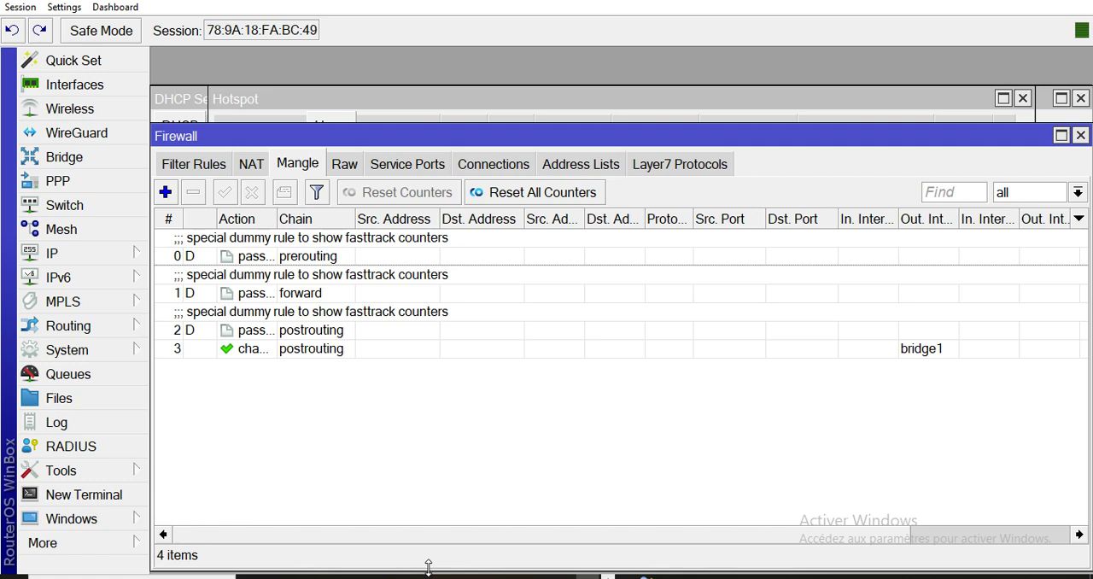
Open the Windows network connections window by running ncpa.cpl, and maximize it.
key("super+r")
type("NC")
key("BackSpace")
key("BackSpace")
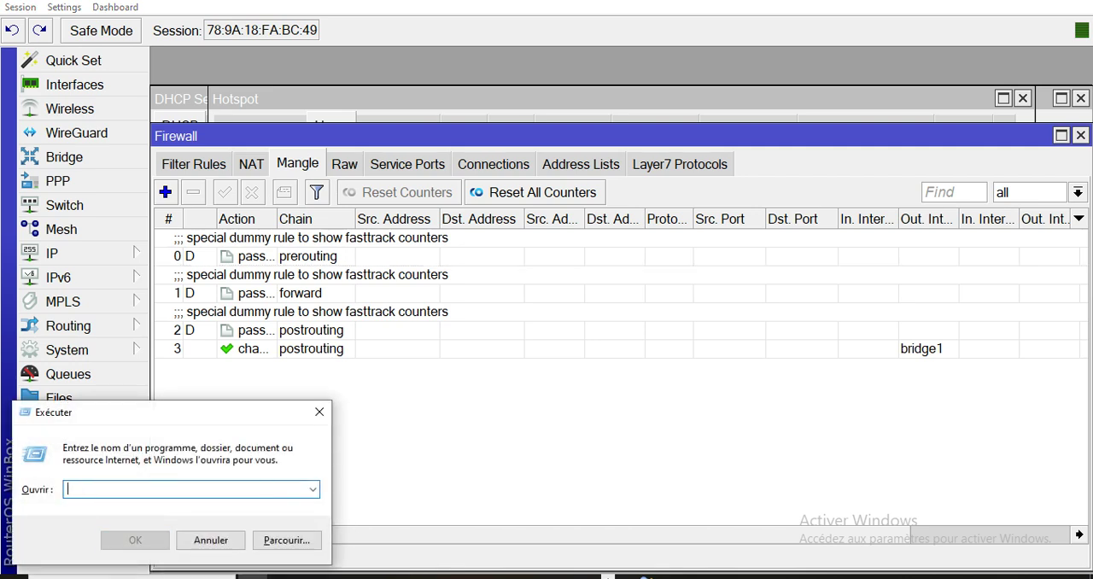
type("ncpa")
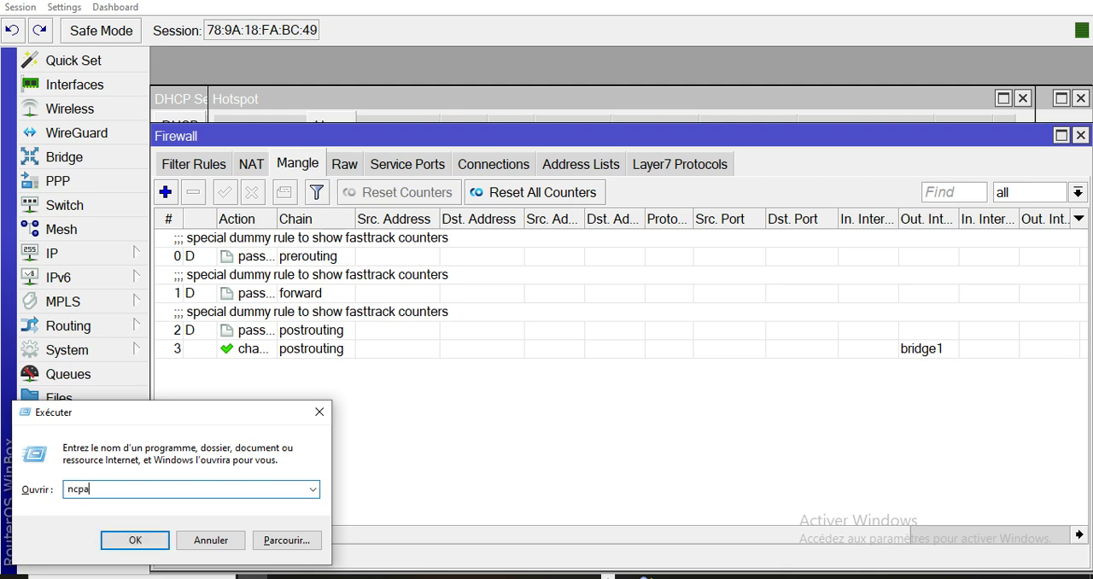
type(".cpl")
key("Return")
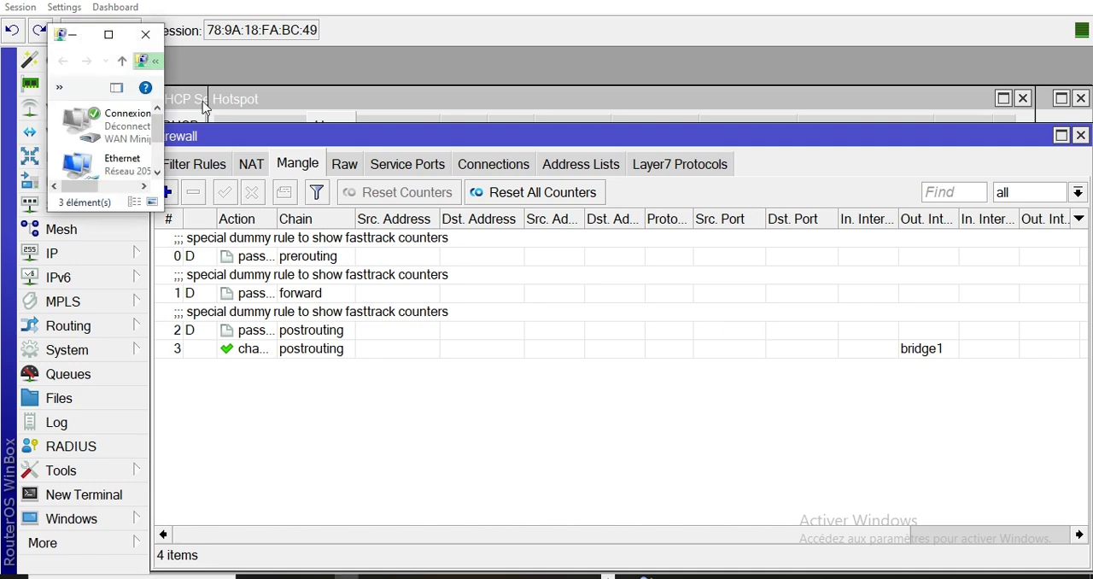
left_click(109, 34)
Check the Ethernet adapter's connection details for its IP address, gateway, DHCP and DNS servers, and close them.
left_click(335, 88)
double_click(335, 88)
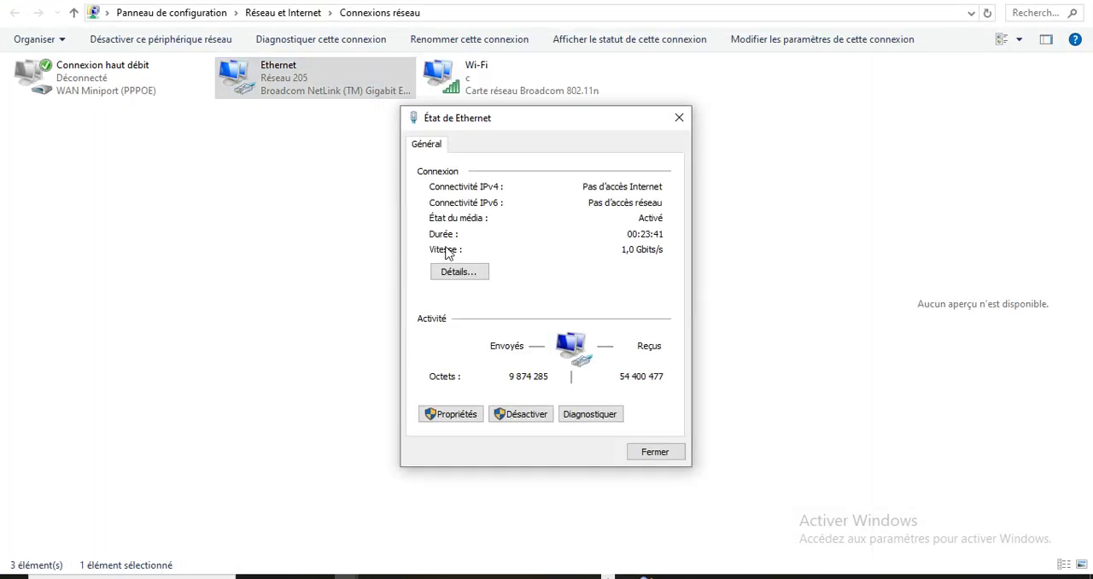
left_click(479, 272)
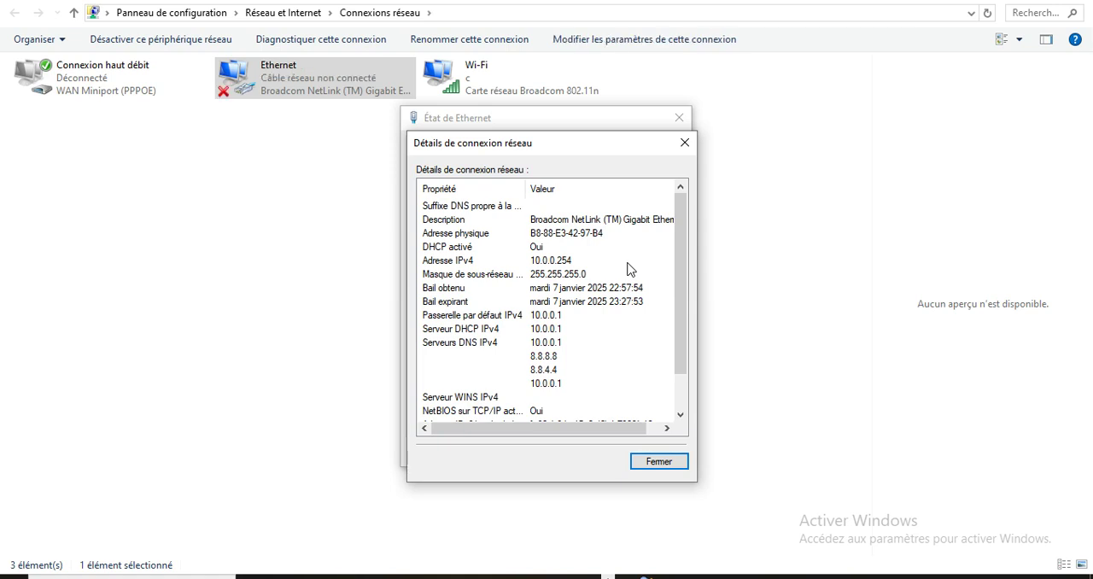
left_click(681, 466)
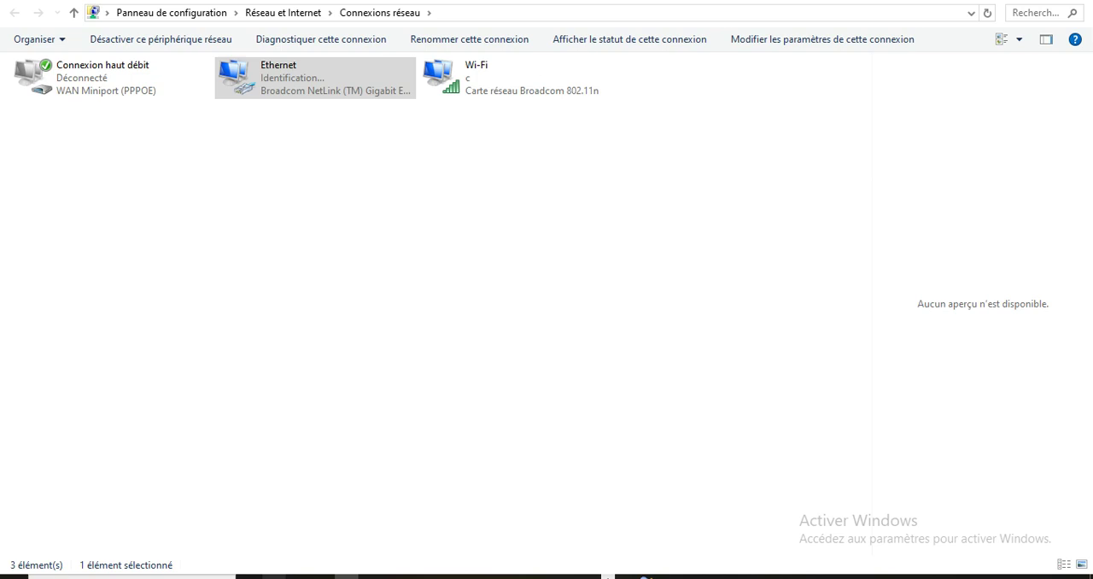
Switch to Firefox, dismiss the close prompt and open the network's hotspot login page.
left_click(346, 578)
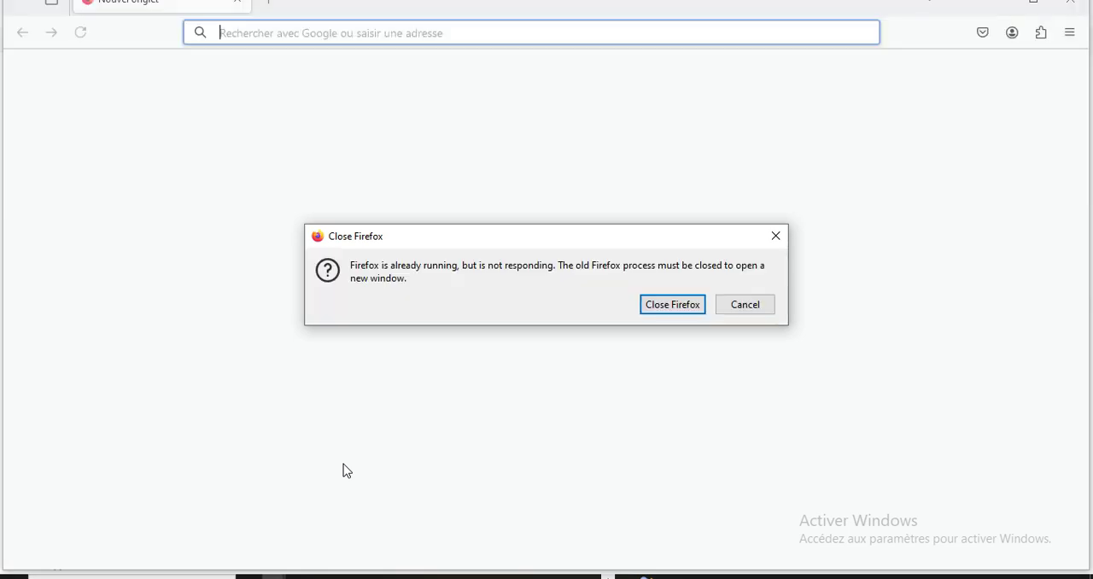
left_click(755, 311)
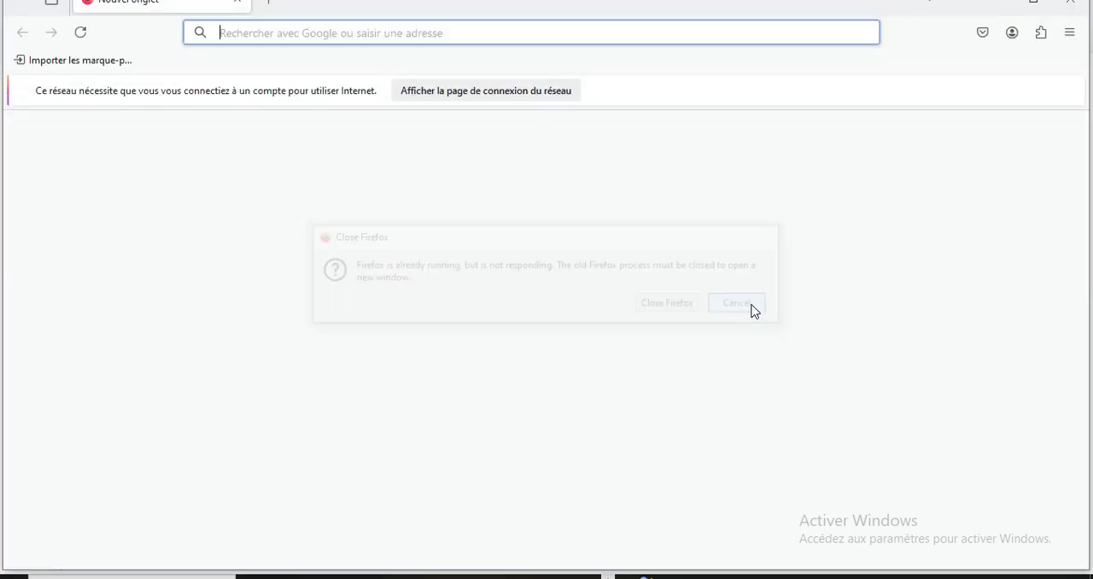
left_click(528, 91)
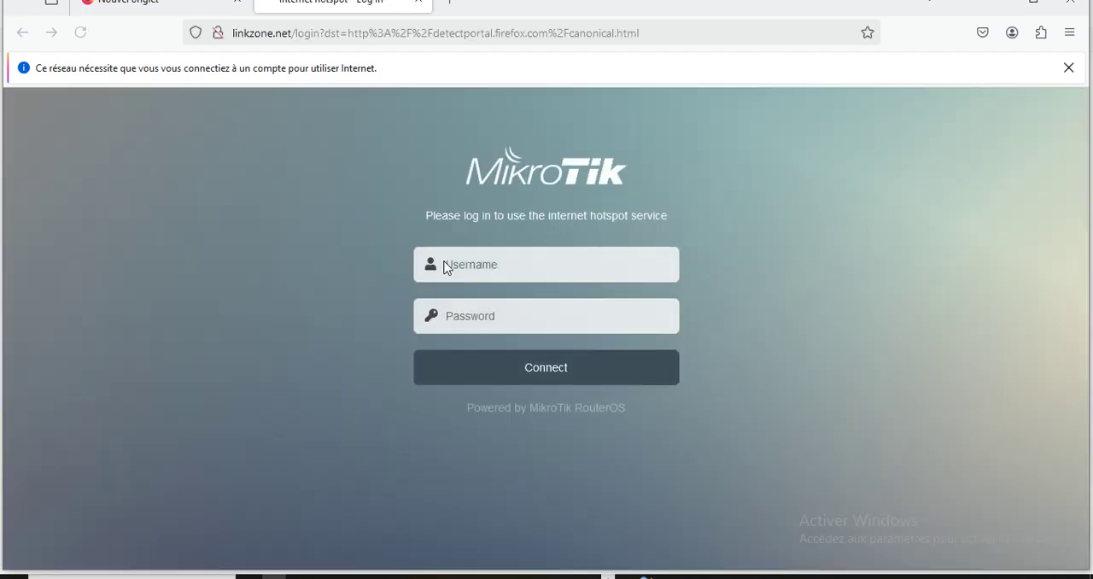
Log in to the MikroTik hotspot with the username admin and the account password.
left_click(528, 267)
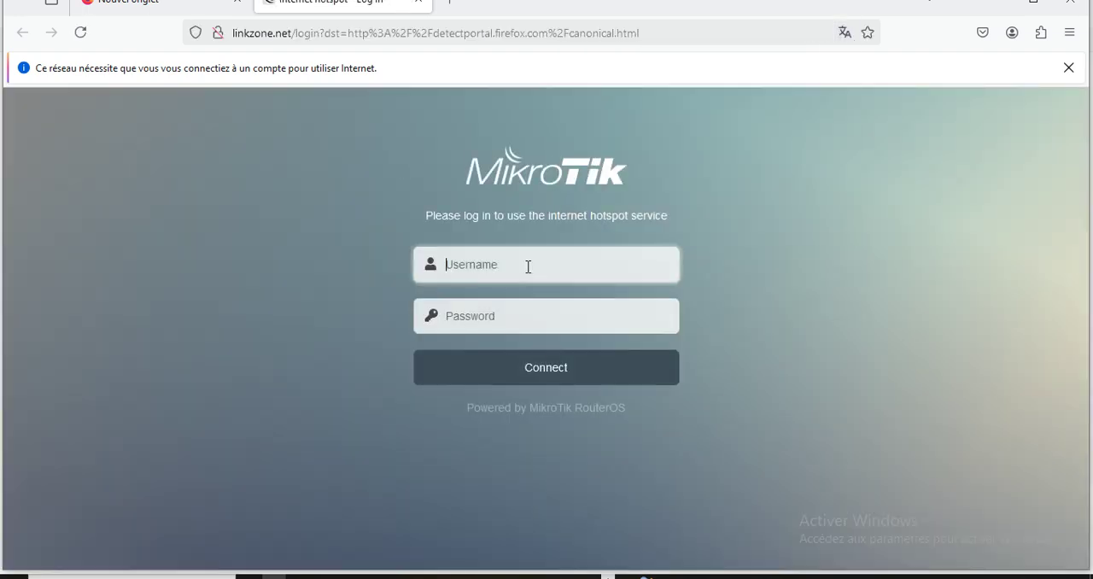
type("a")
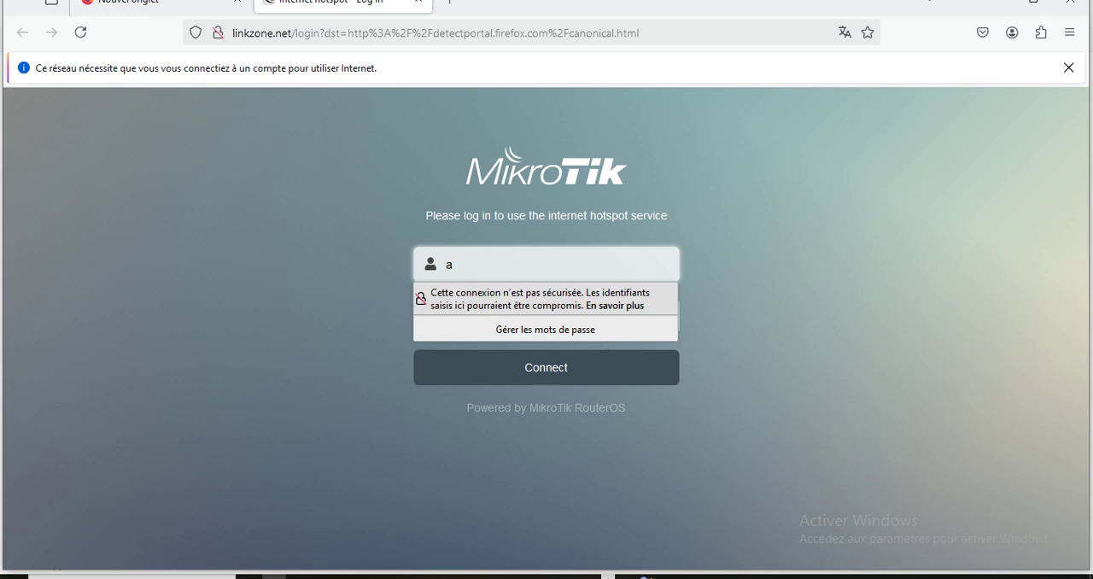
type("dmin")
key("Tab")
key("ctrl+v")
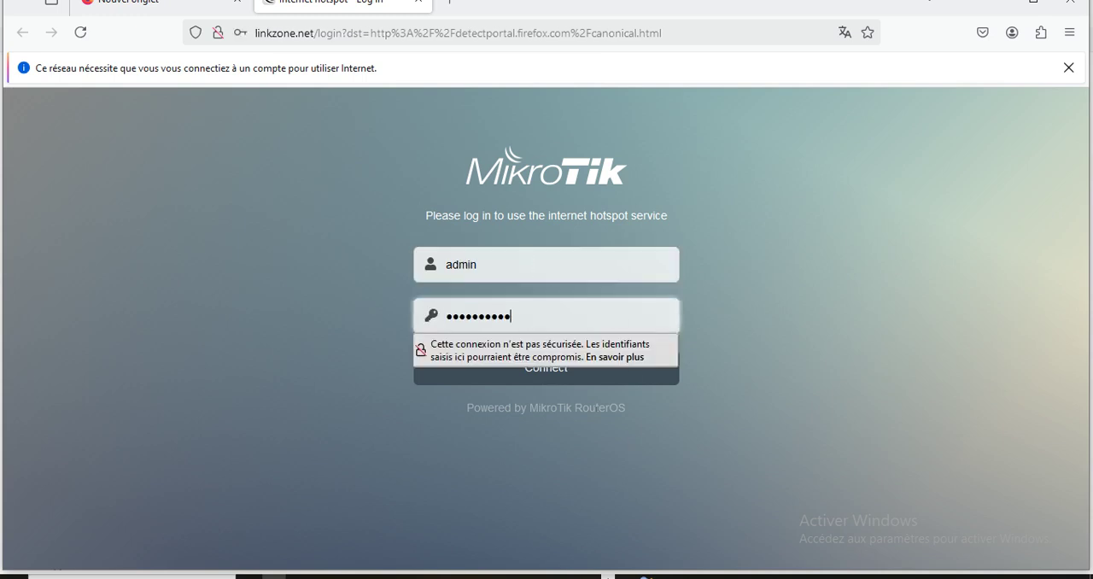
left_click(556, 381)
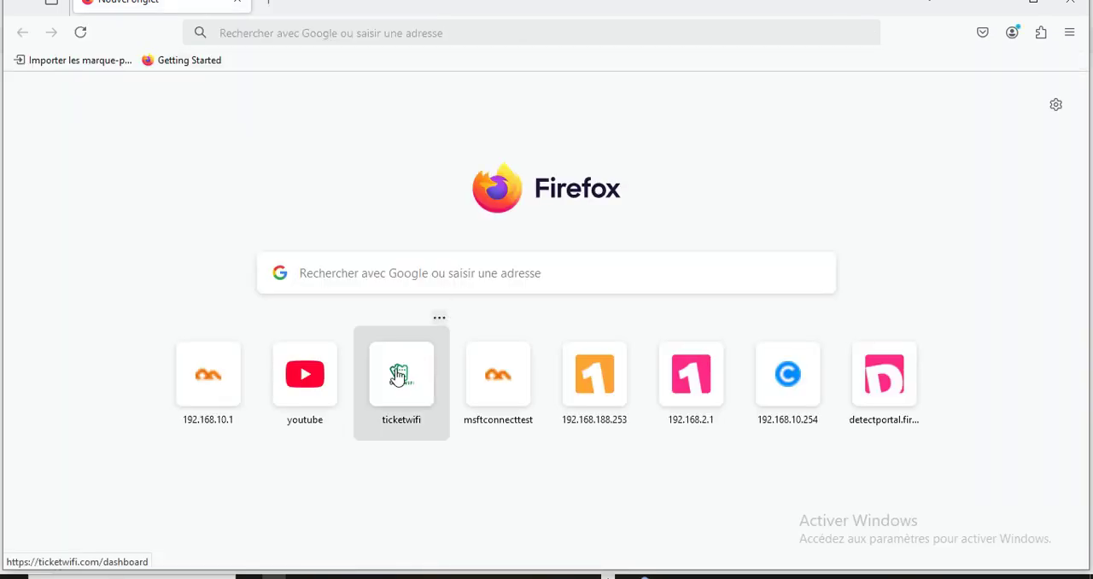
Open the NTP Pool Project website at ntppool.org.
left_click(306, 34)
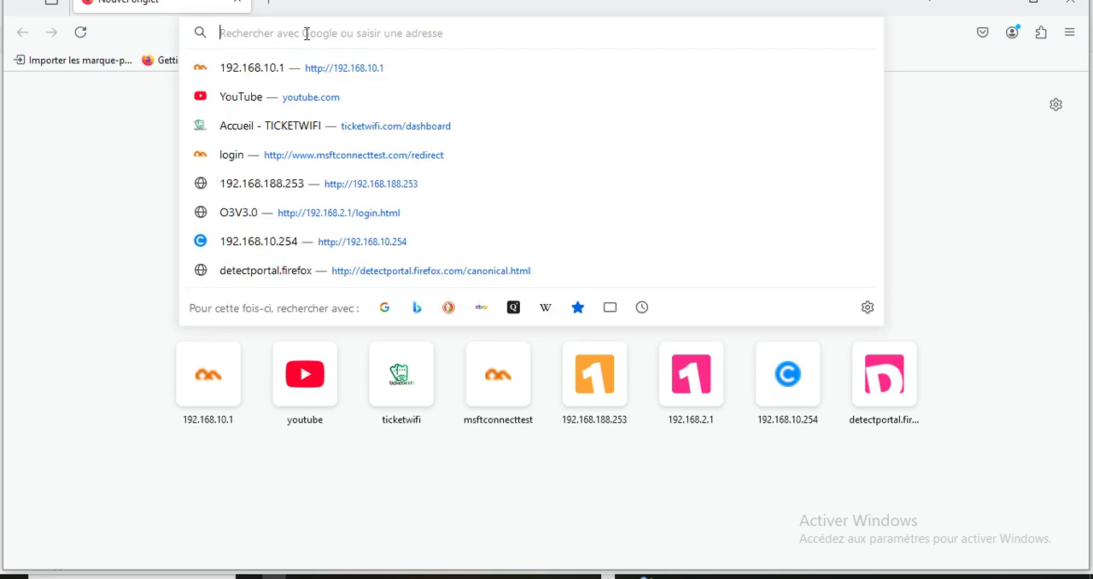
type("n")
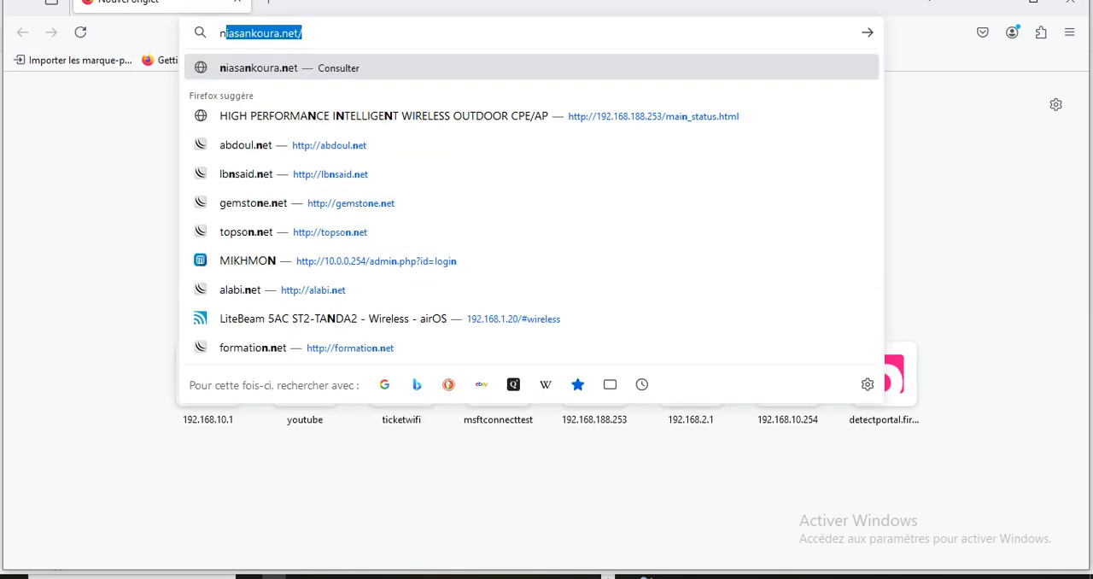
type("pt")
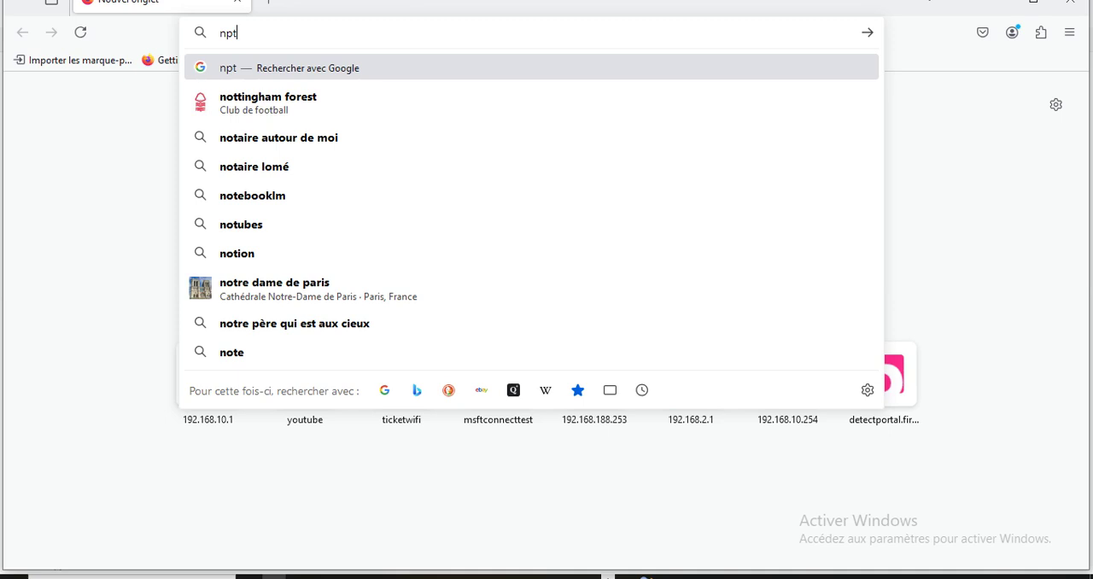
type("p")
key("BackSpace")
key("BackSpace")
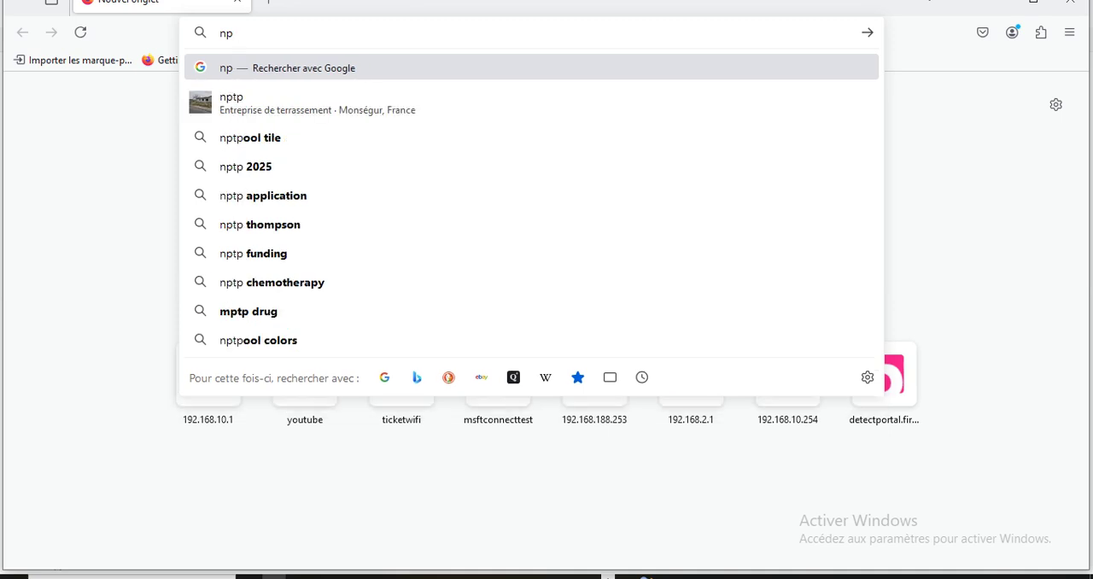
key("BackSpace")
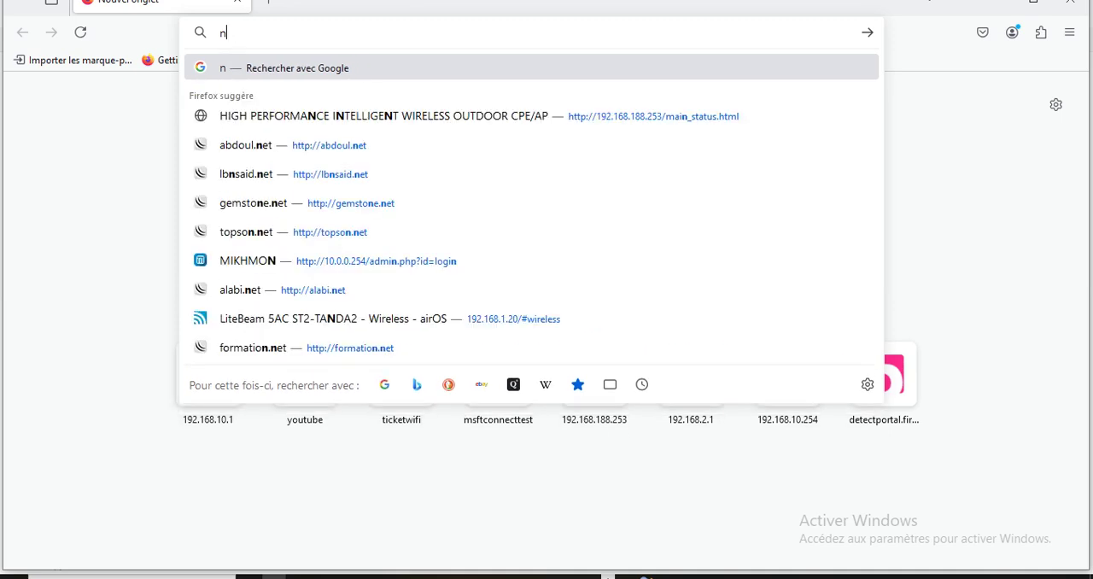
type("tppoo")
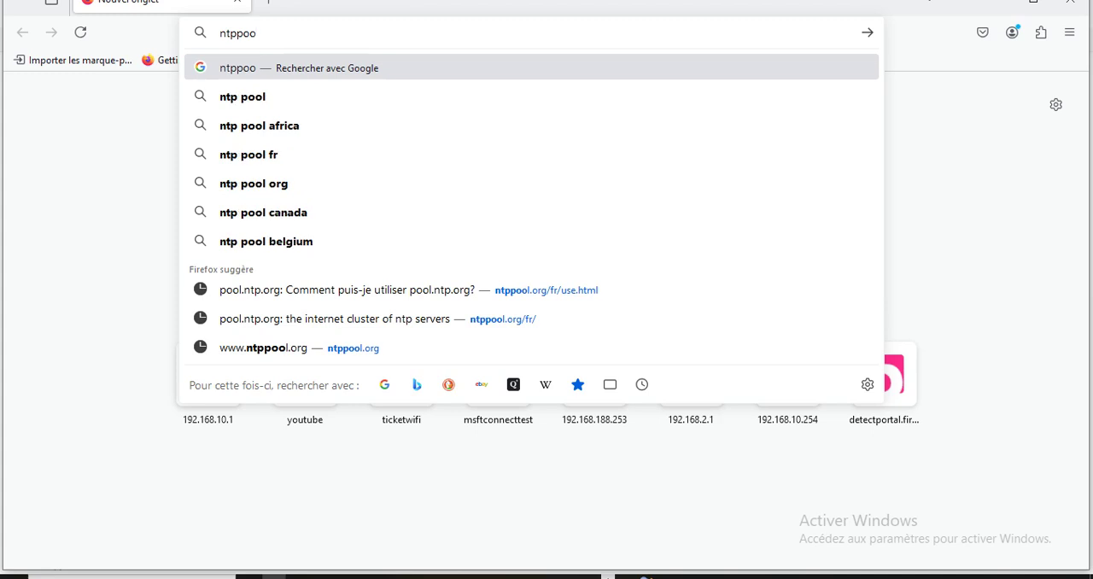
type("l")
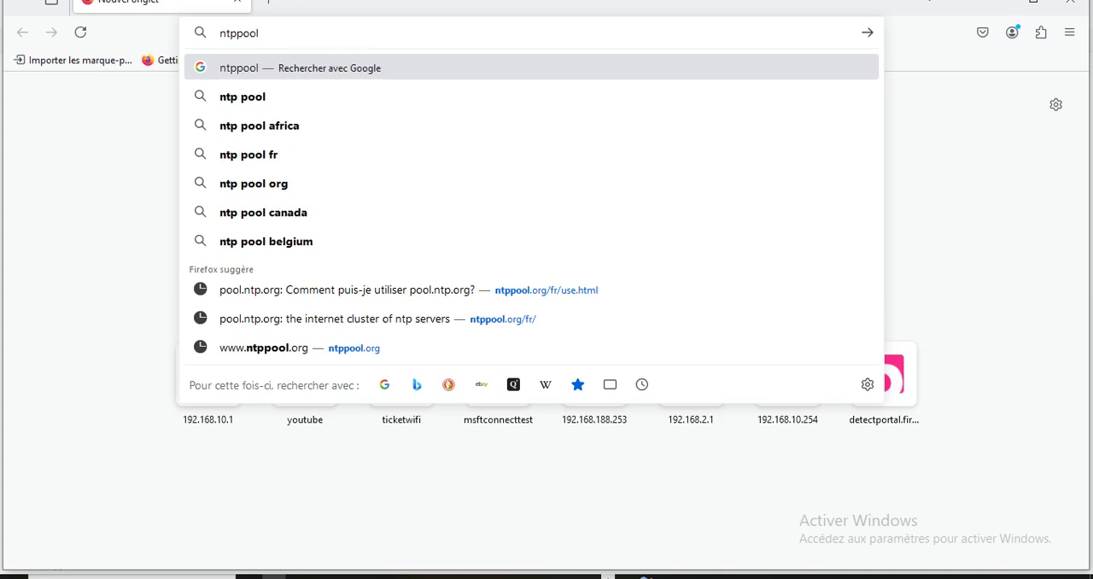
type(".org")
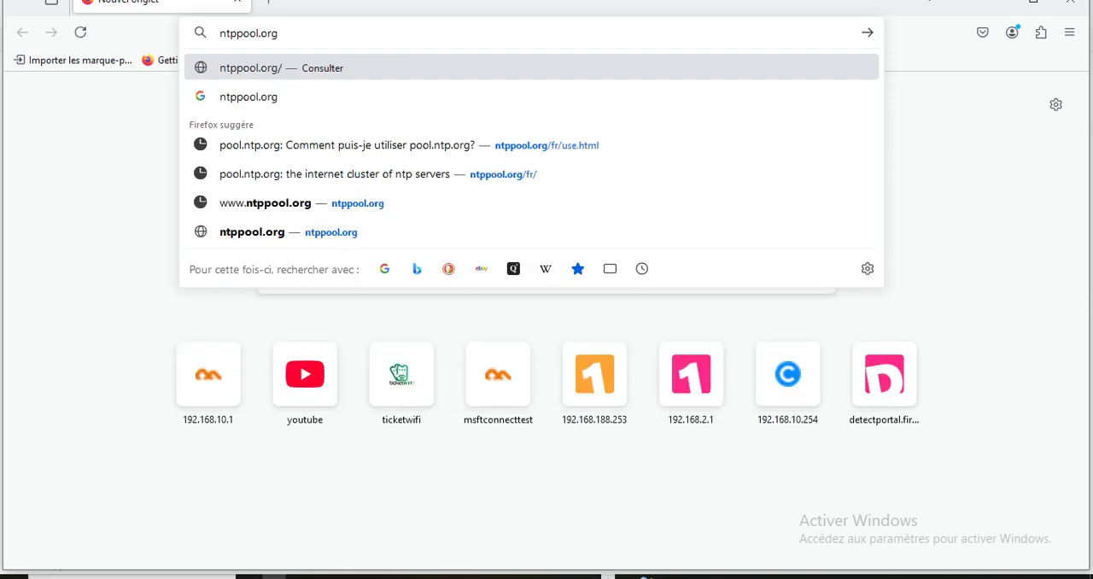
key("Return")
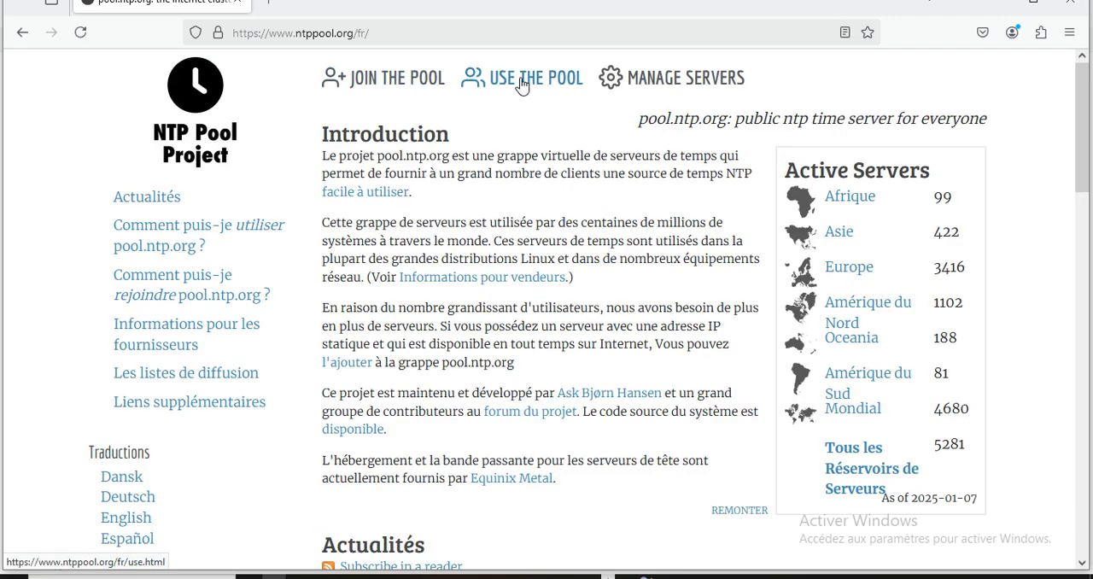
Open the NTP Pool usage instructions and select the server address 0.pool.ntp.org for copying.
left_click(522, 81)
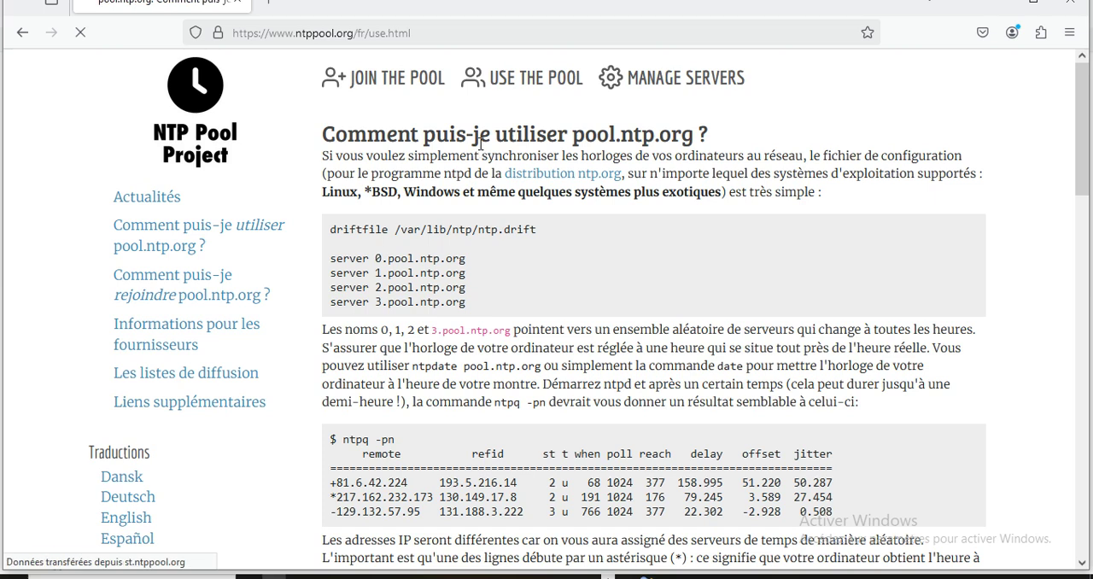
left_click_drag(375, 258, 465, 253)
key("ctrl+c")
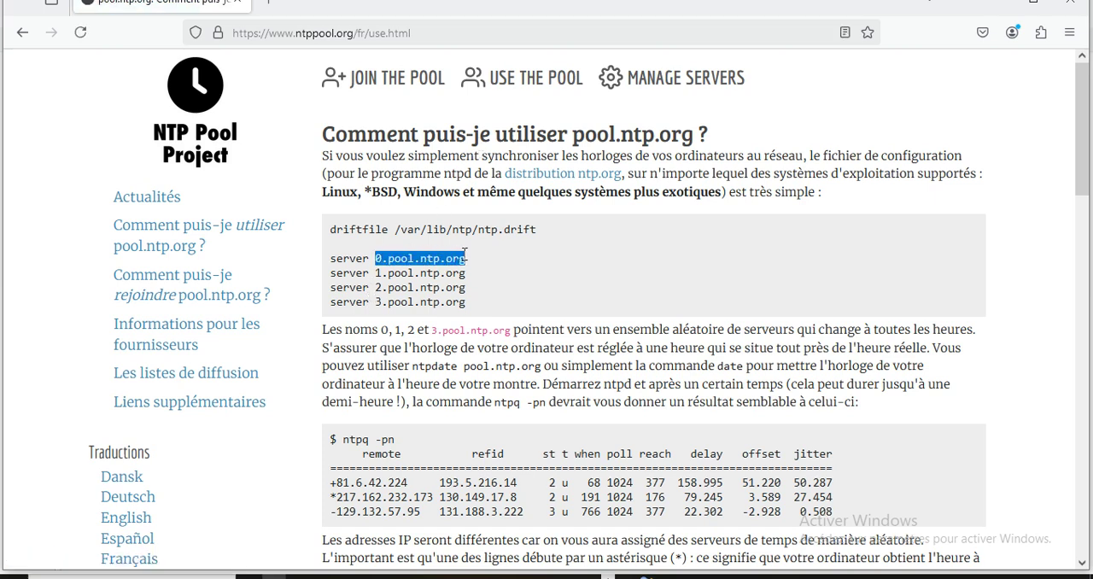
Switch to WinBox and reconnect to the router as admin, pasting the account password copied from the Word plan.
left_click(578, 577)
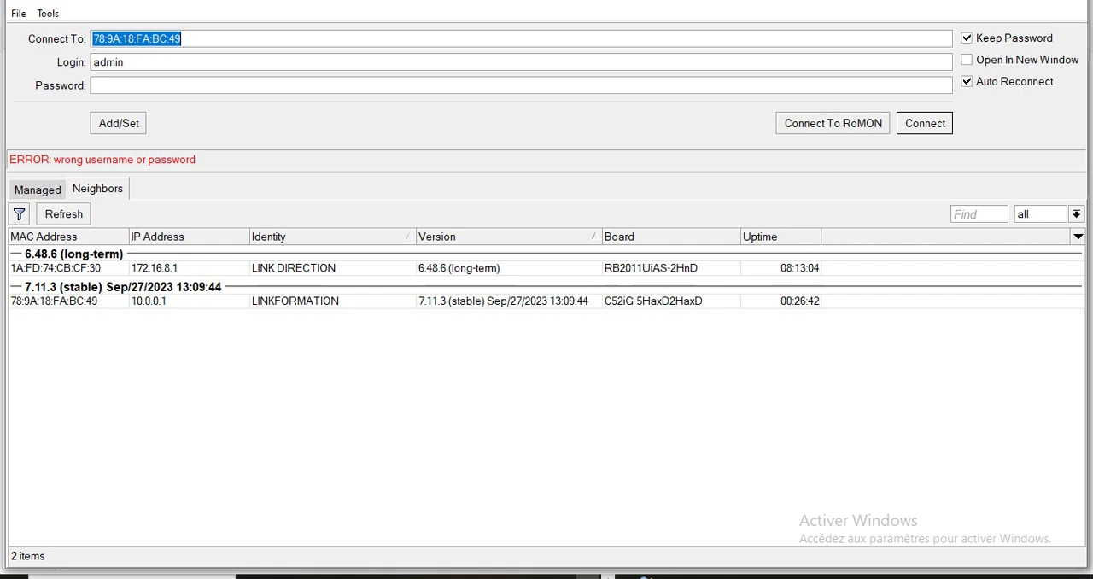
left_click(591, 576)
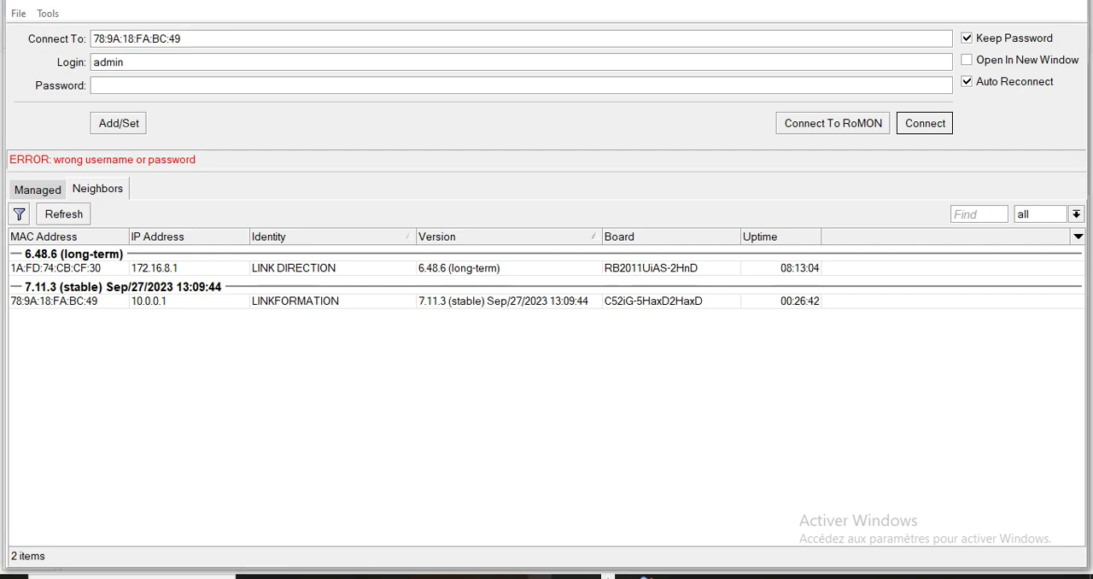
left_click(468, 577)
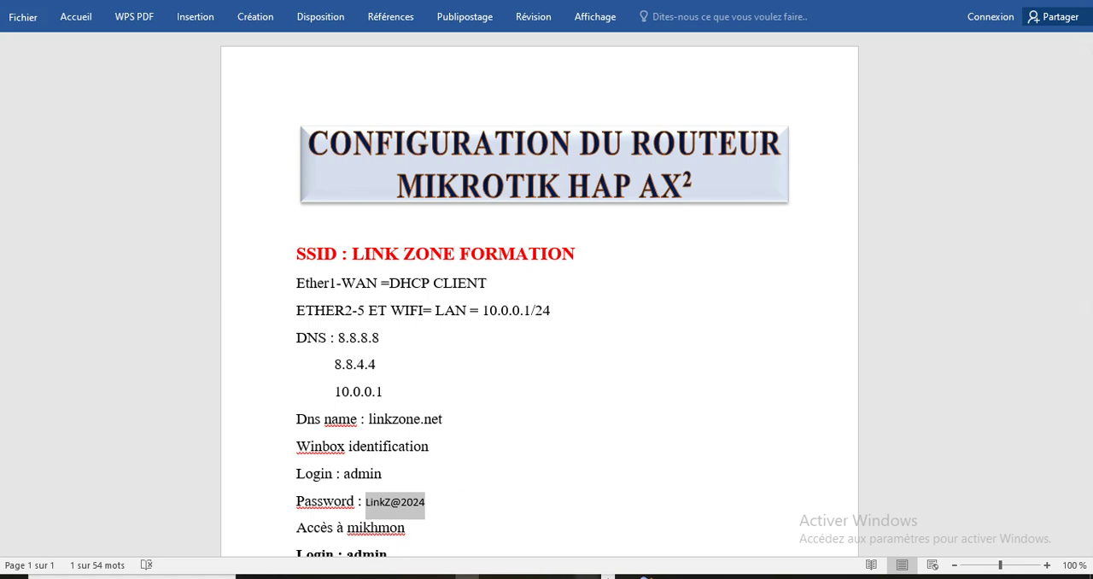
left_click(587, 577)
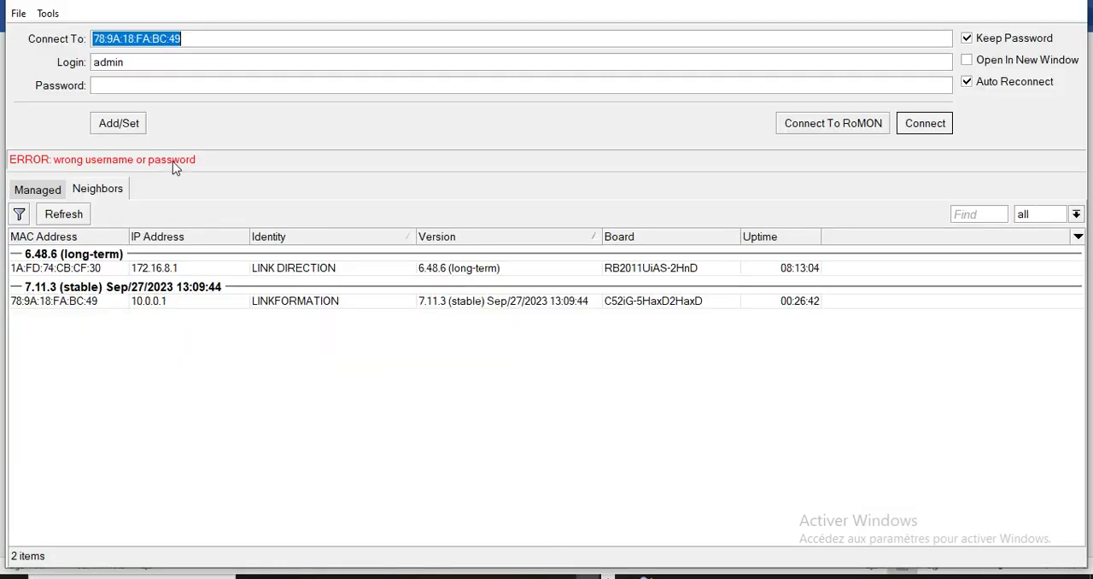
left_click(119, 85)
key("ctrl+v")
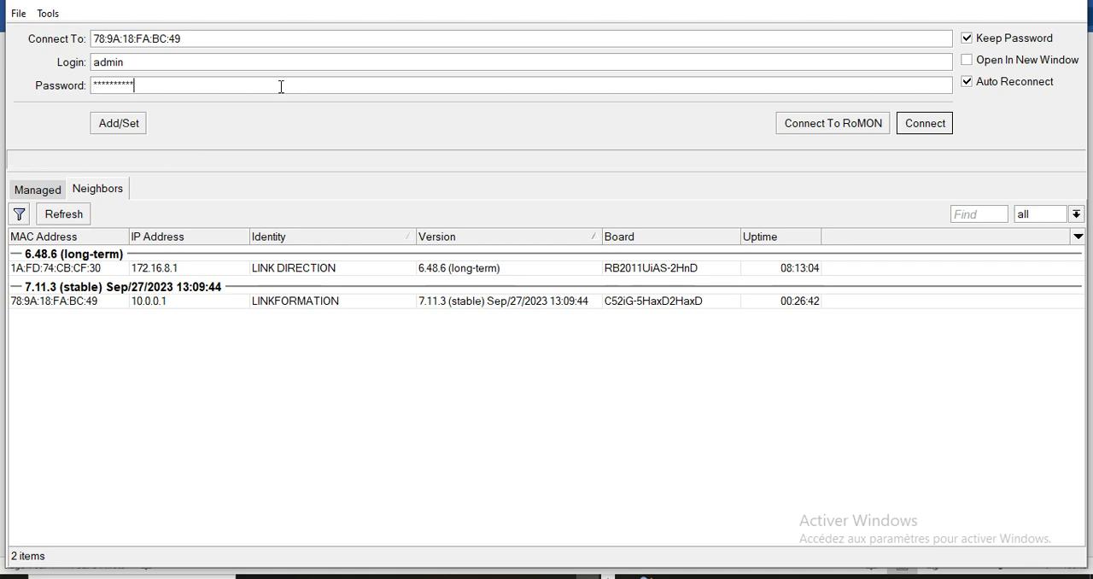
left_click(904, 132)
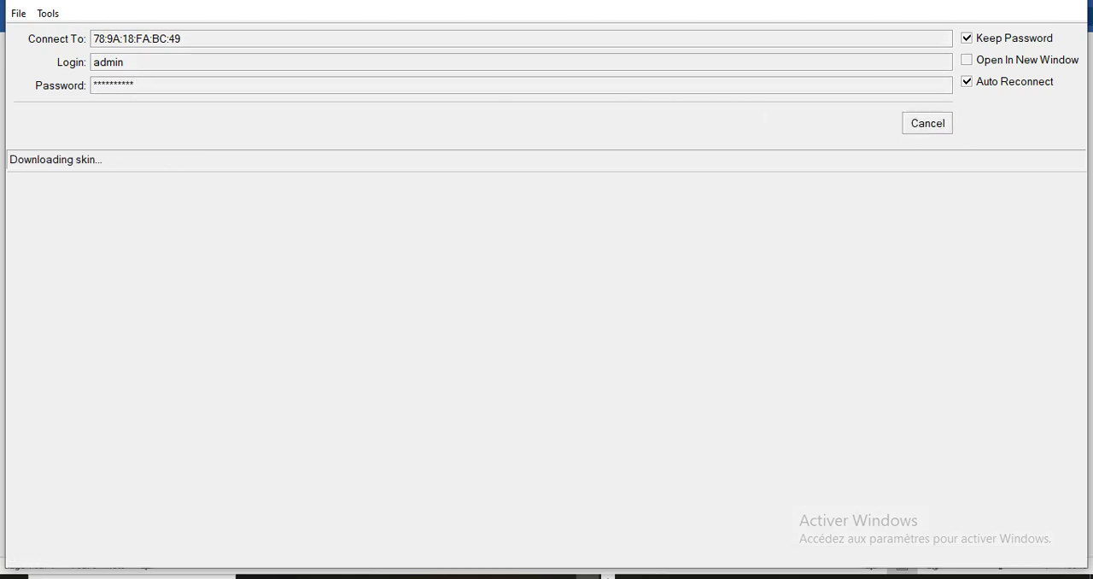
left_click(601, 577)
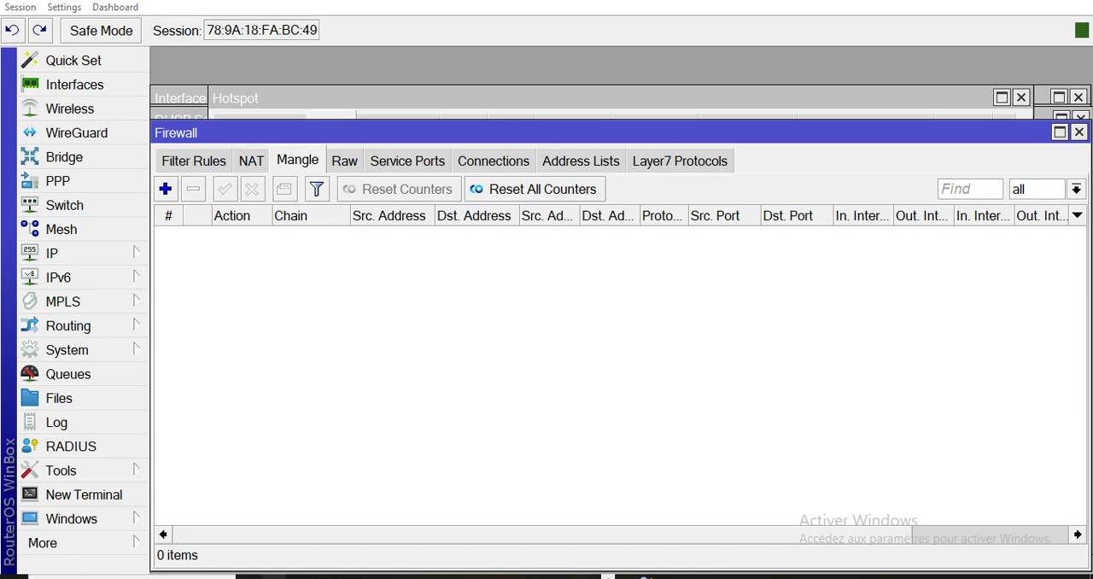
Copy 0.pool.ntp.org from the Firefox page, then enable the router's NTP client in WinBox with it as NTP server.
left_click(275, 577)
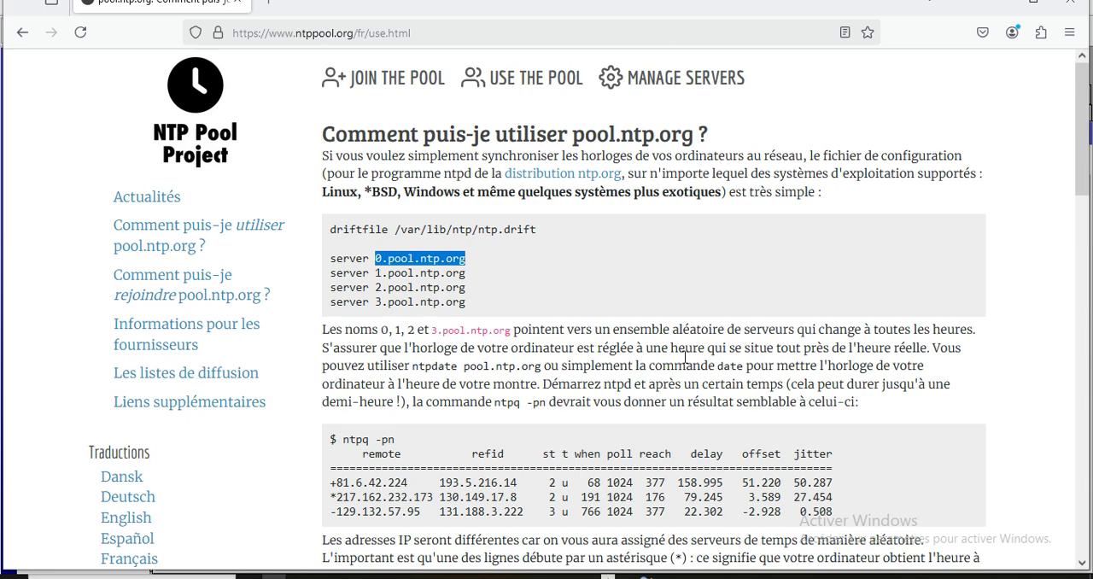
left_click(587, 576)
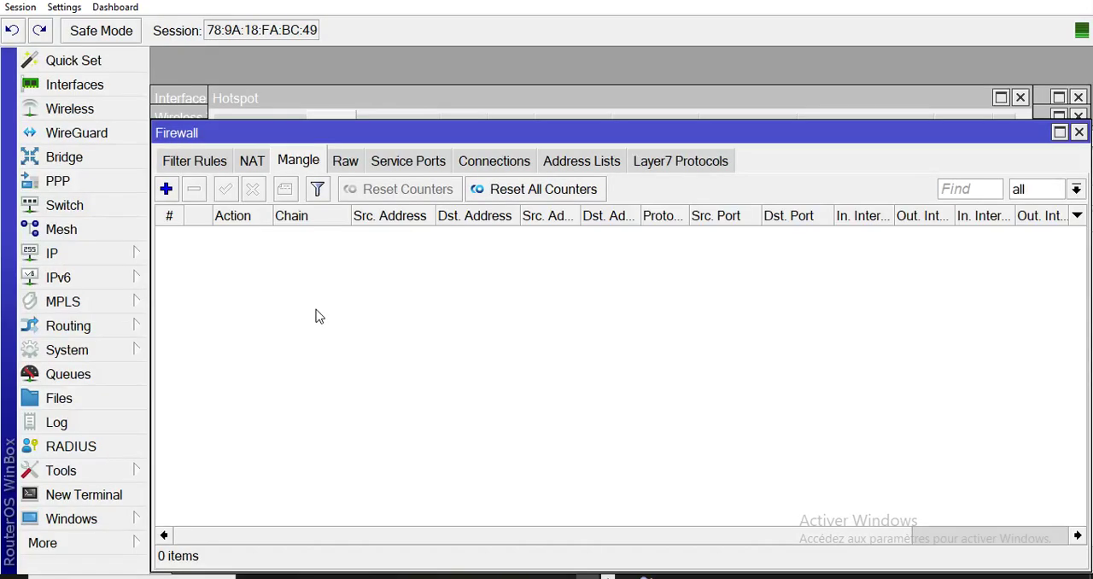
left_click(80, 354)
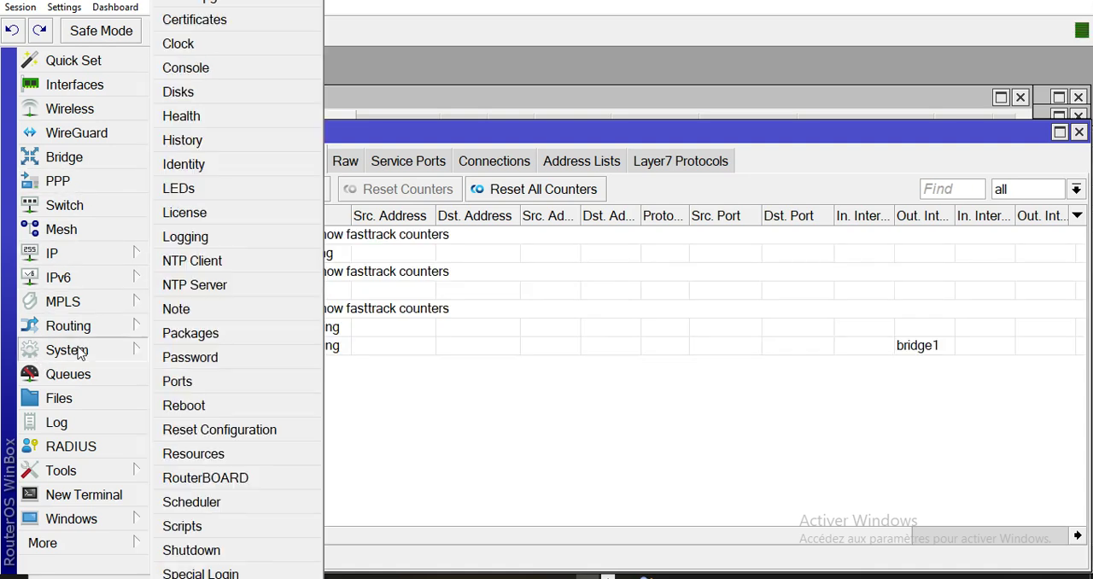
left_click(215, 265)
left_click(523, 208)
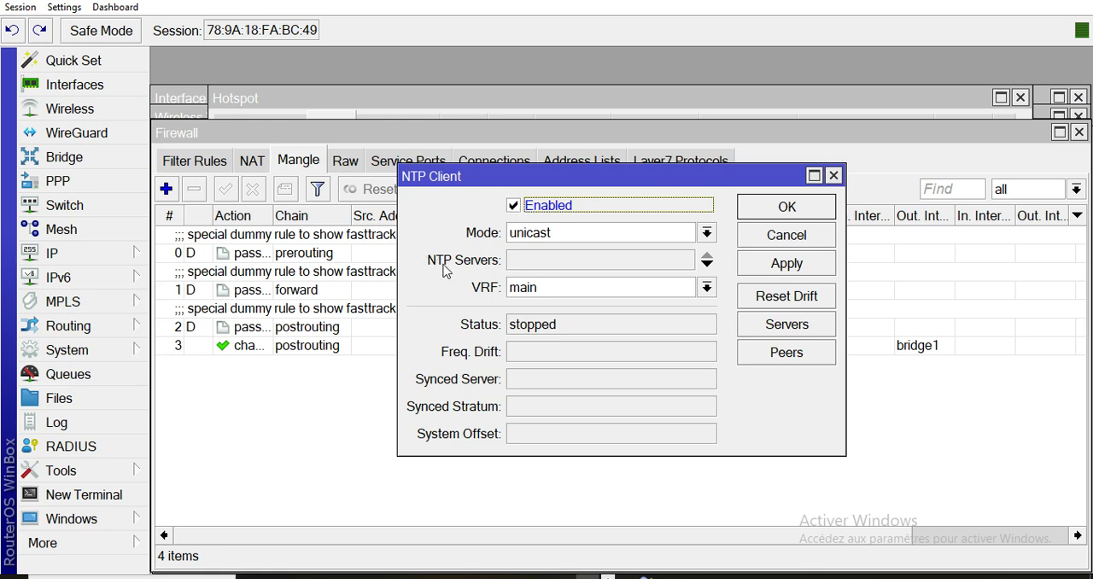
left_click(547, 260)
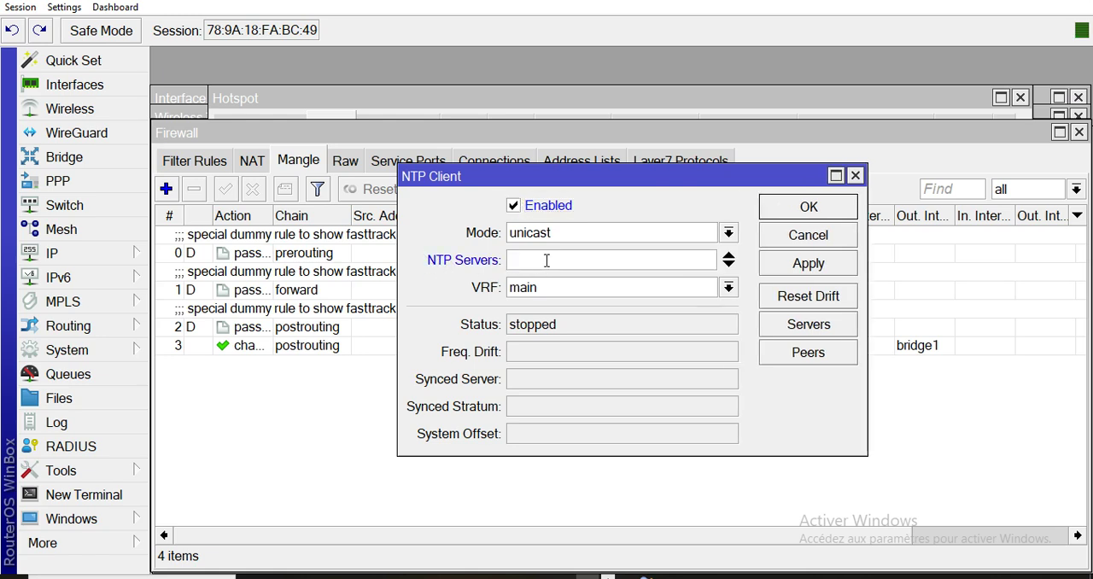
key("ctrl+v")
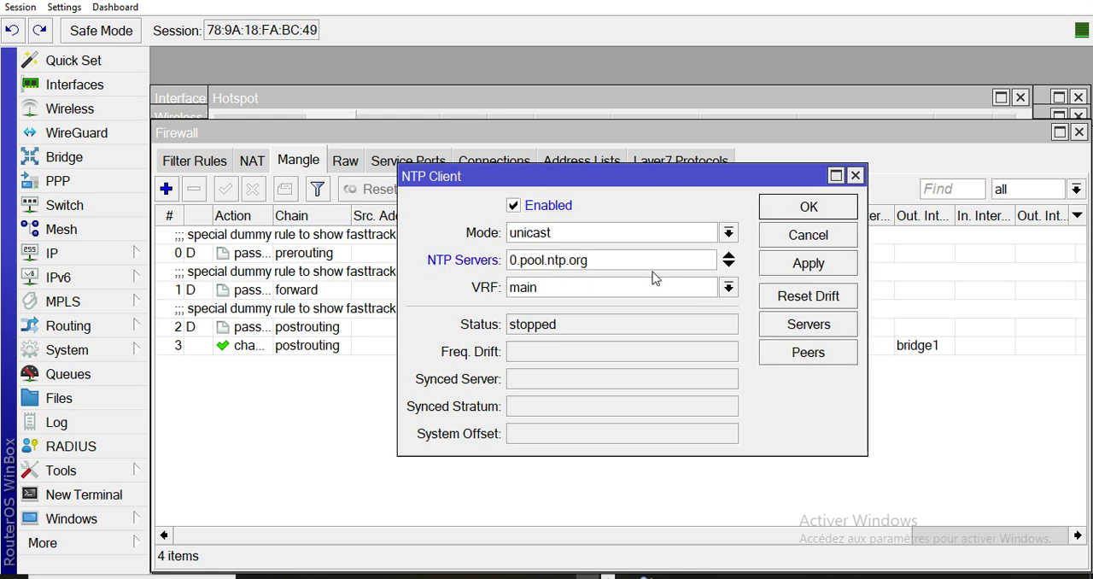
Add 1.pool.ntp.org from the Firefox page as a second NTP server and apply the NTP client settings.
left_click(730, 267)
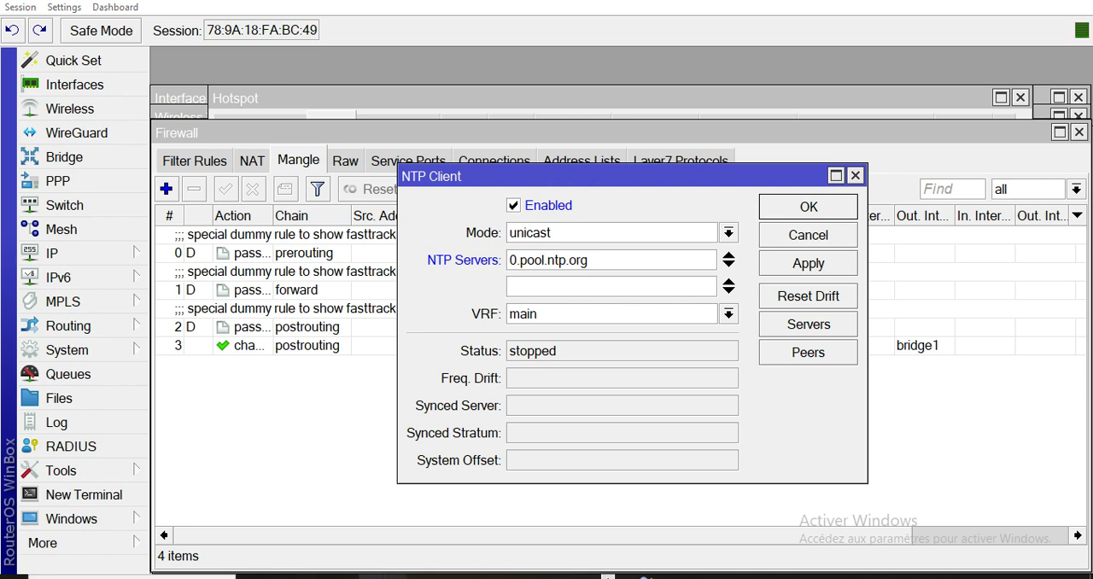
left_click(275, 577)
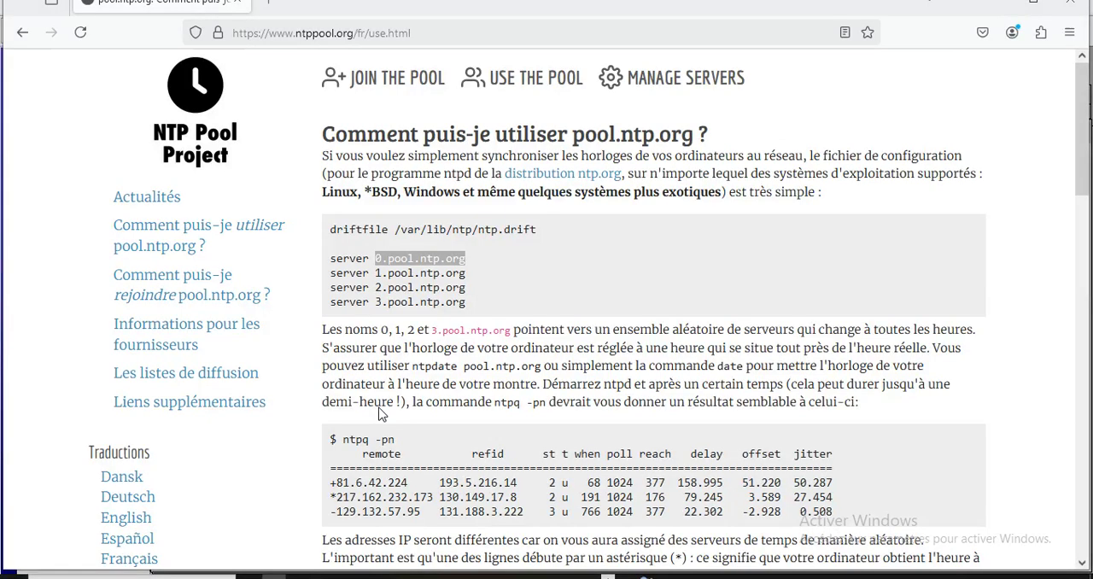
left_click_drag(377, 272, 493, 274)
key("ctrl+c")
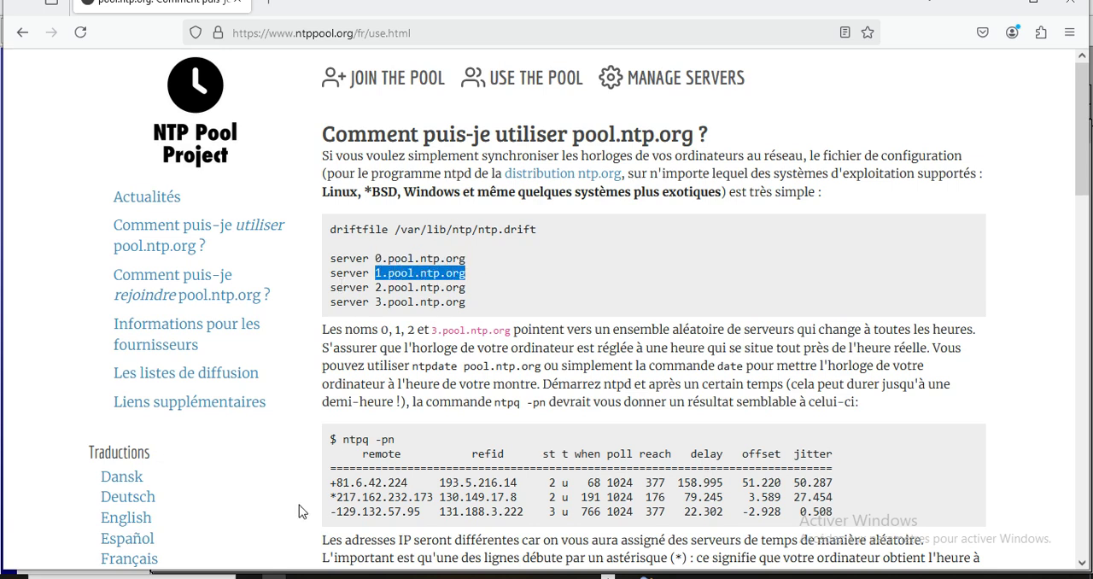
left_click(274, 577)
left_click(559, 288)
key("ctrl+v")
left_click(835, 264)
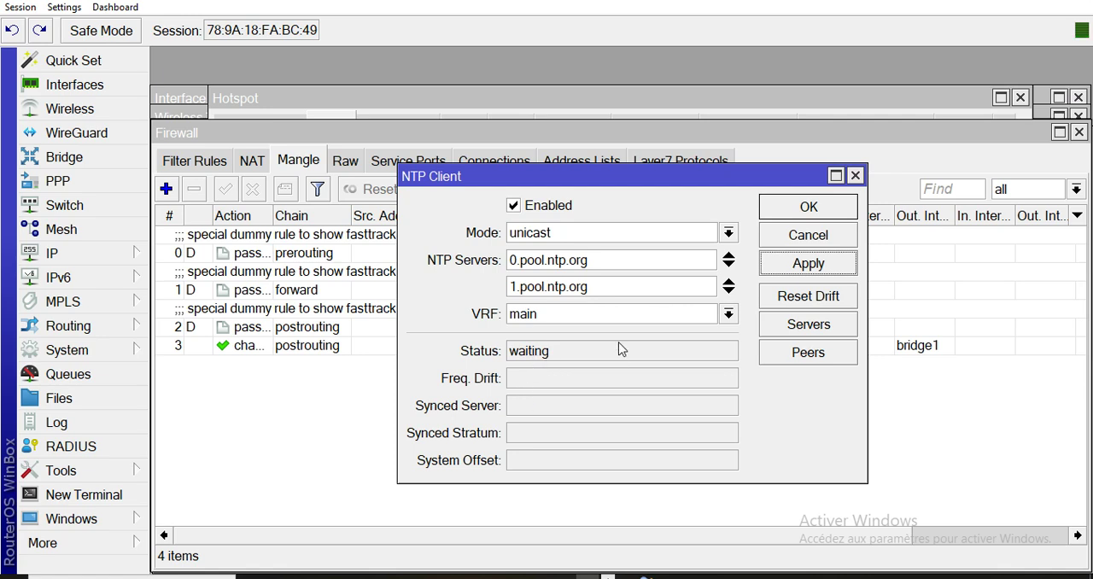
left_click(822, 208)
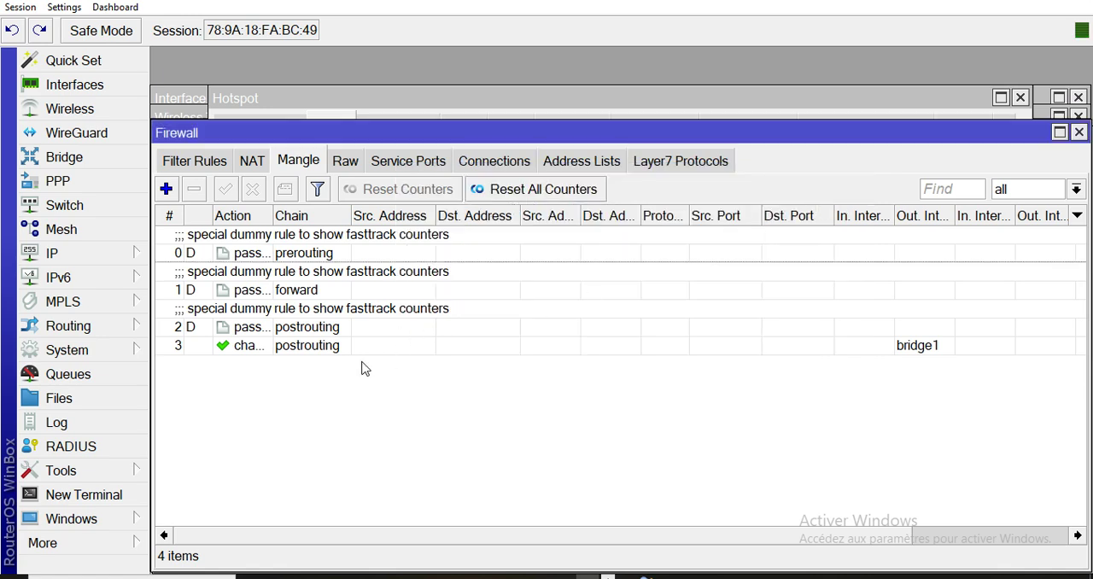
Reopen the NTP client settings to check the synchronization status, and close them.
left_click(55, 256)
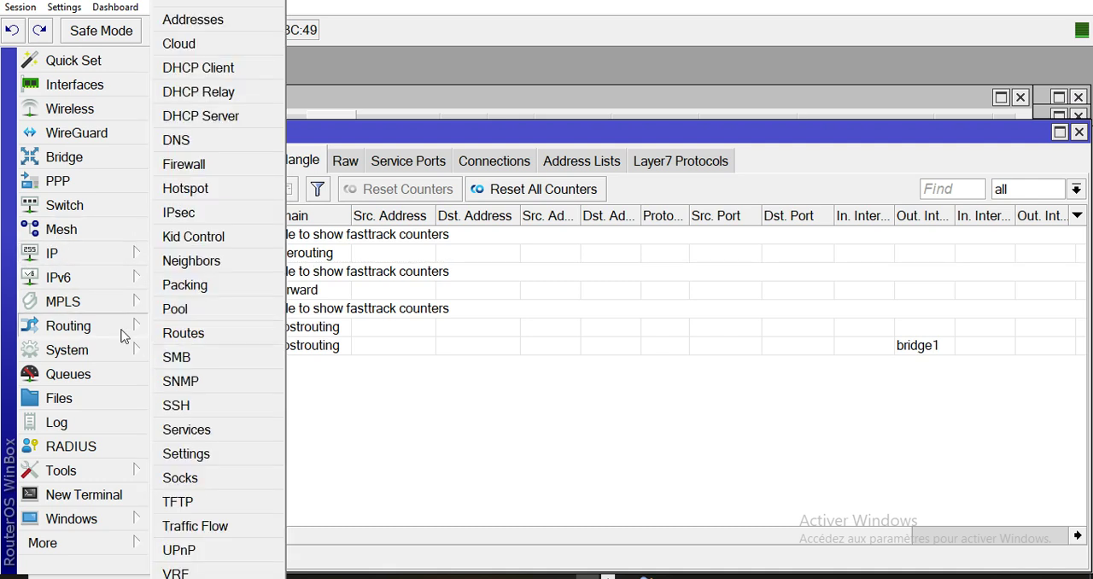
left_click(82, 350)
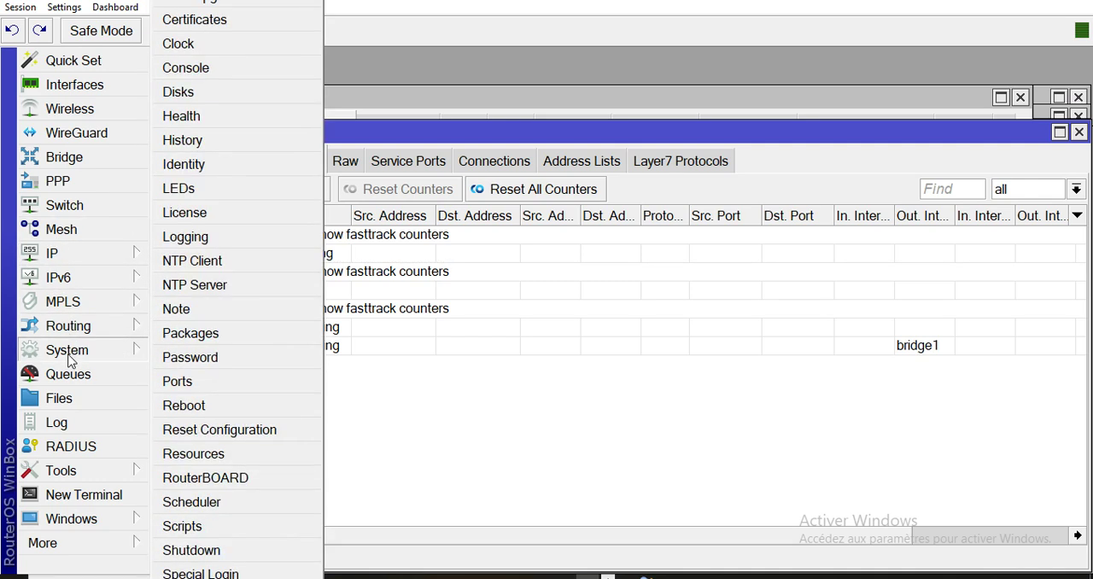
left_click(224, 265)
left_click(794, 265)
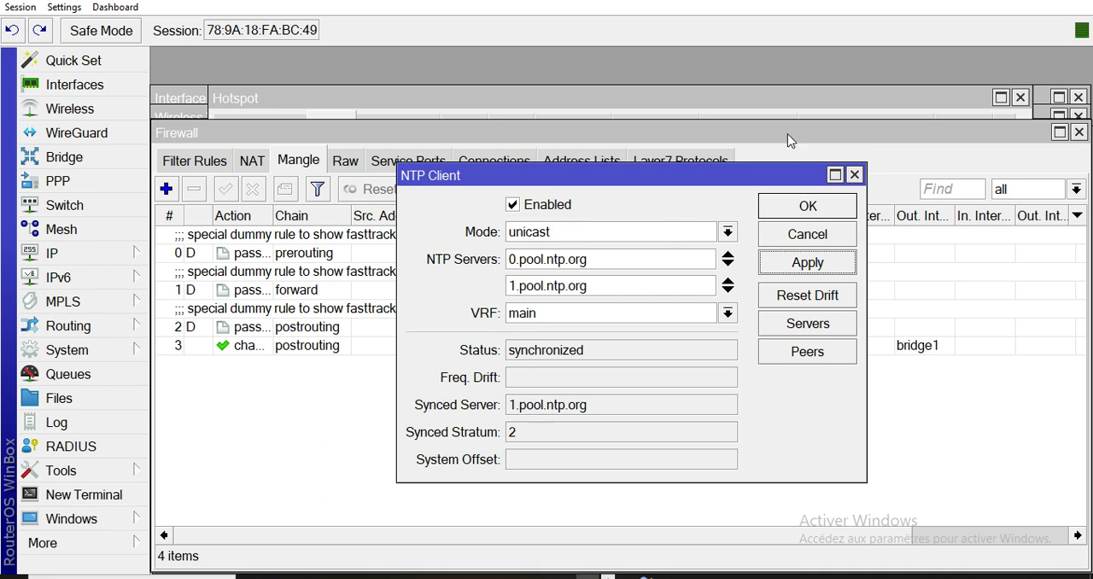
left_click(795, 207)
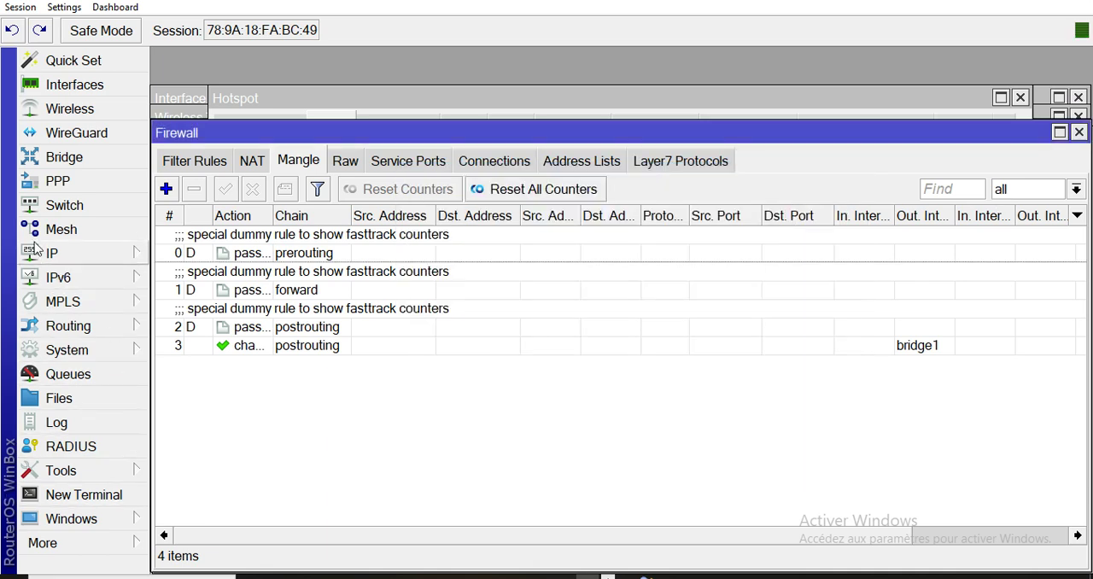
Enable the router's NTP server with Multicast and apply the settings.
left_click(65, 350)
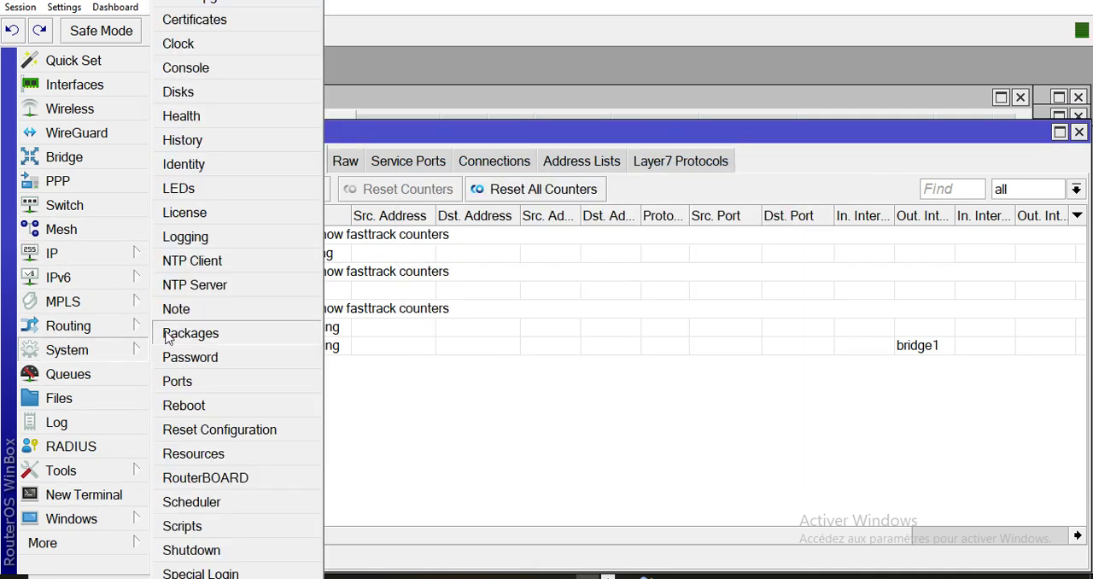
left_click(195, 284)
left_click(600, 202)
left_click(586, 259)
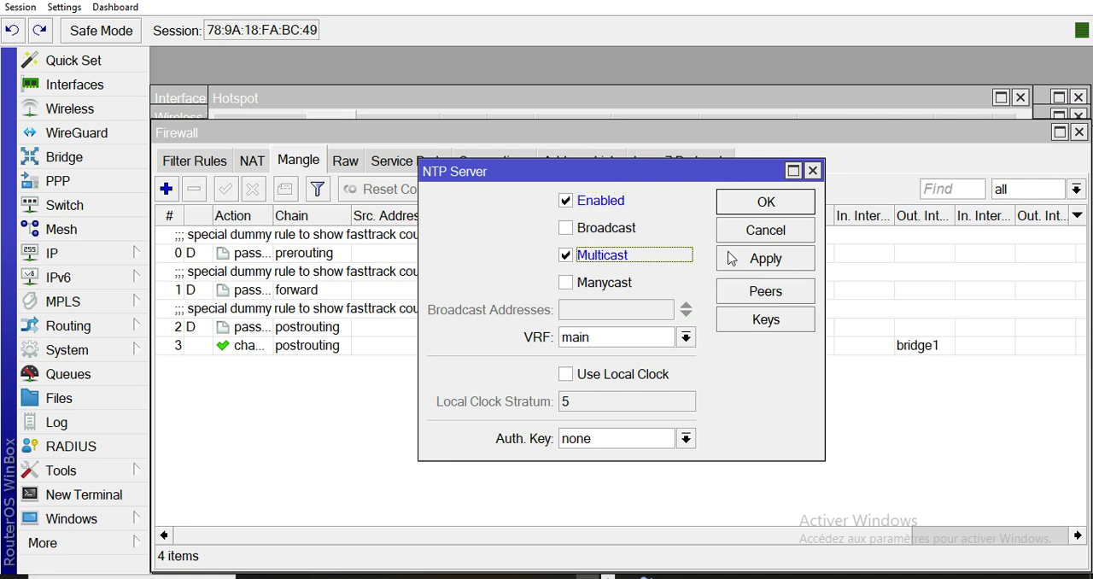
left_click(790, 258)
left_click(767, 203)
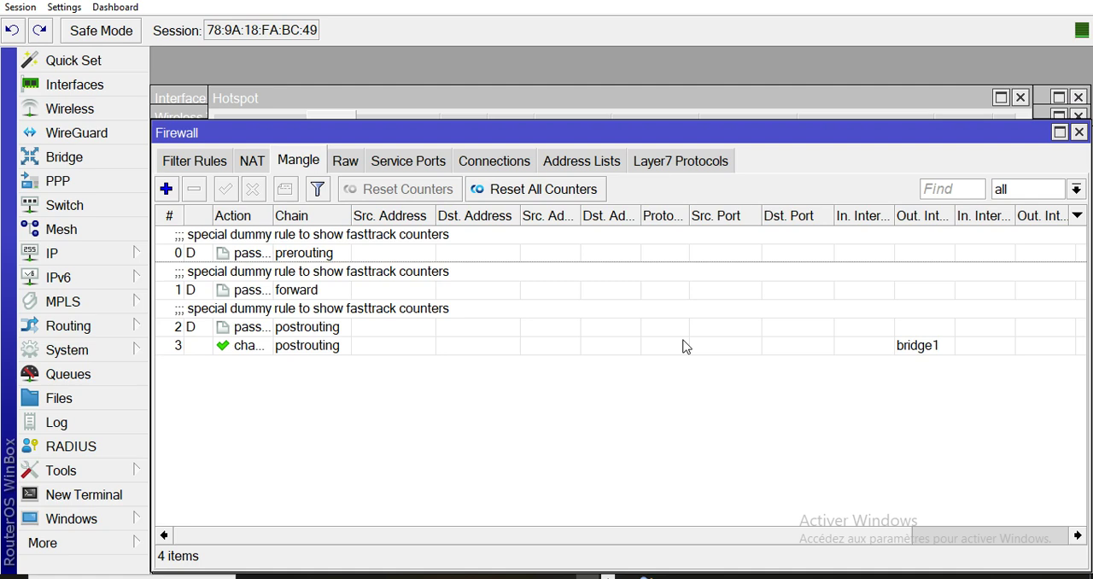
Open the RADIUS settings and accept incoming RADIUS requests.
left_click(78, 358)
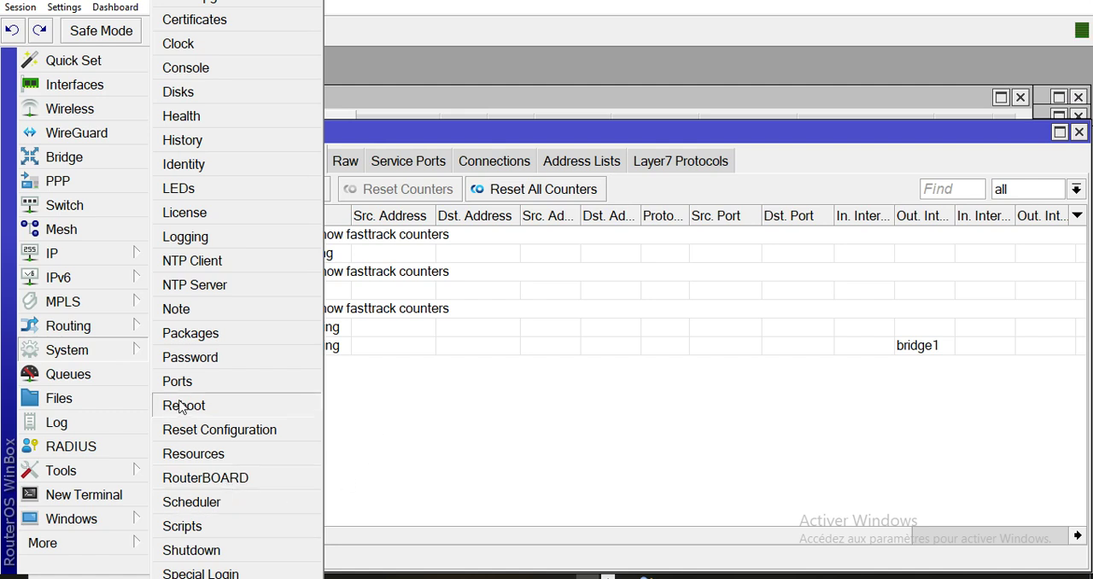
left_click(71, 451)
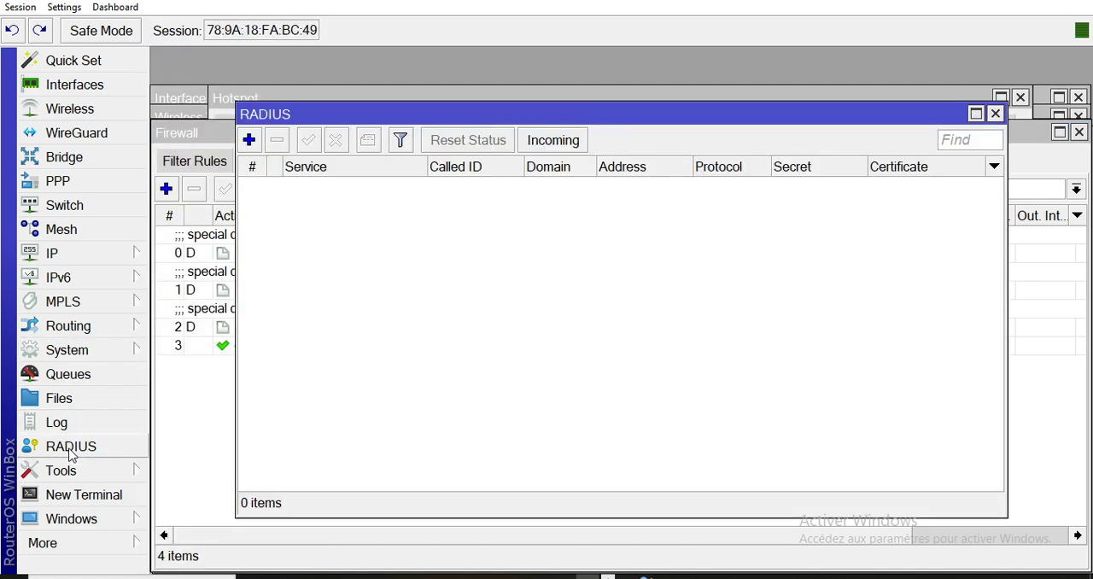
left_click(570, 143)
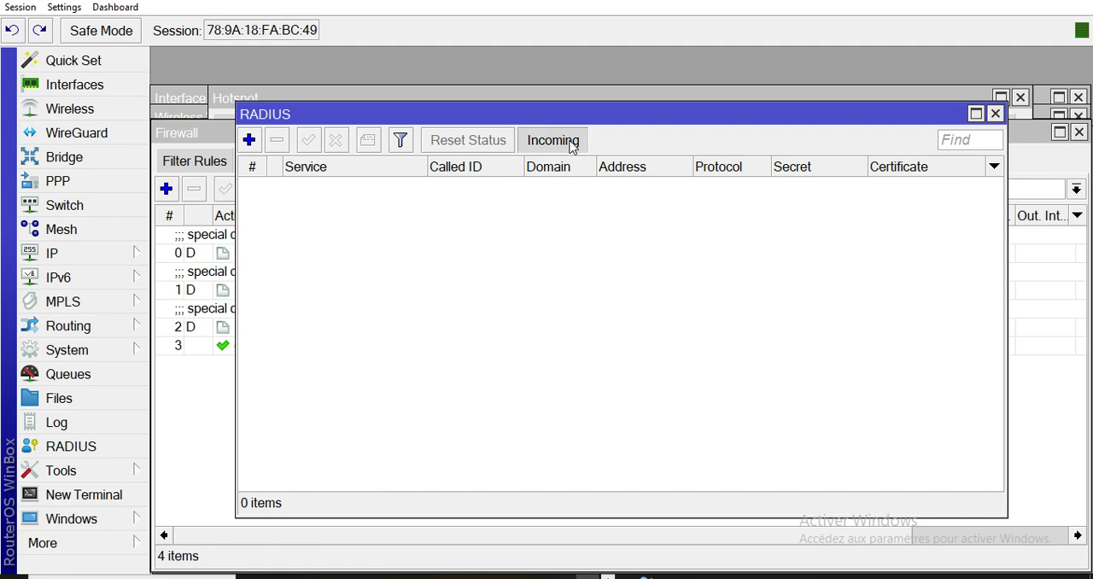
left_click(574, 234)
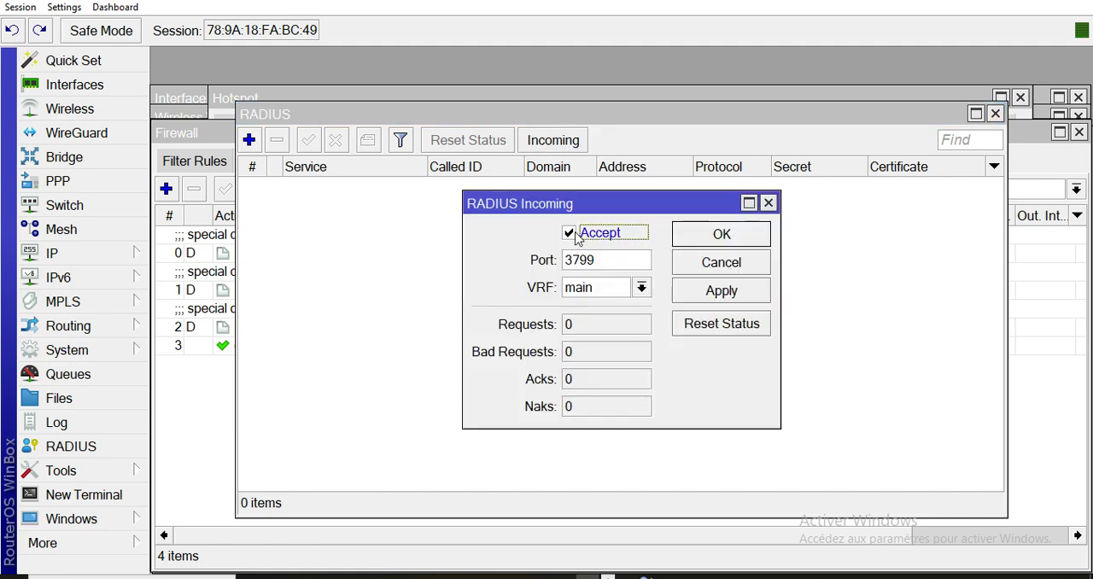
left_click(738, 240)
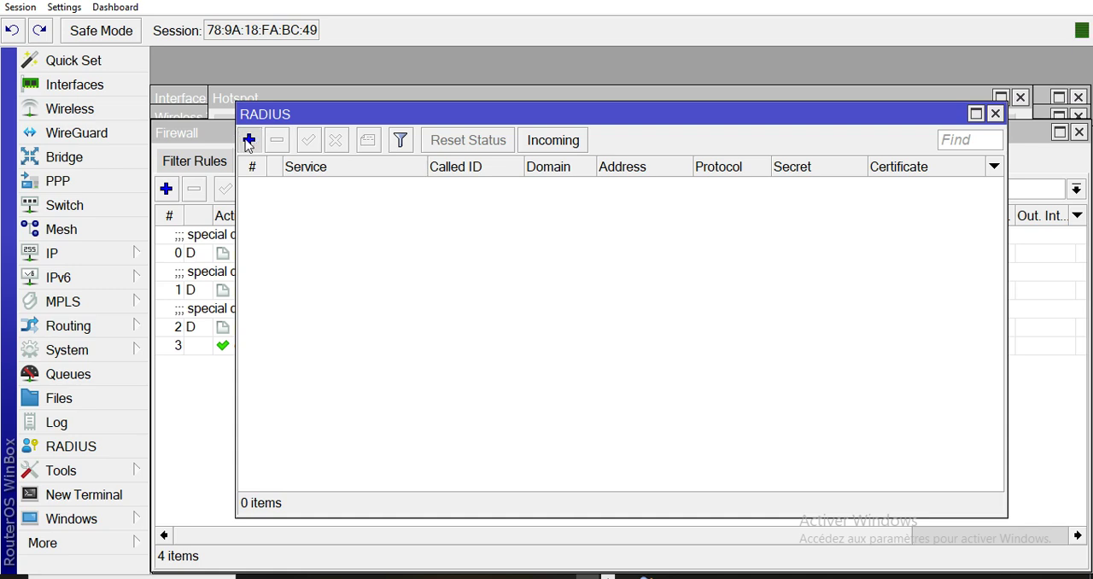
Add a RADIUS server for the hotspot service at address 127.0.0.1 and enter its shared secret.
left_click(247, 141)
left_click(547, 147)
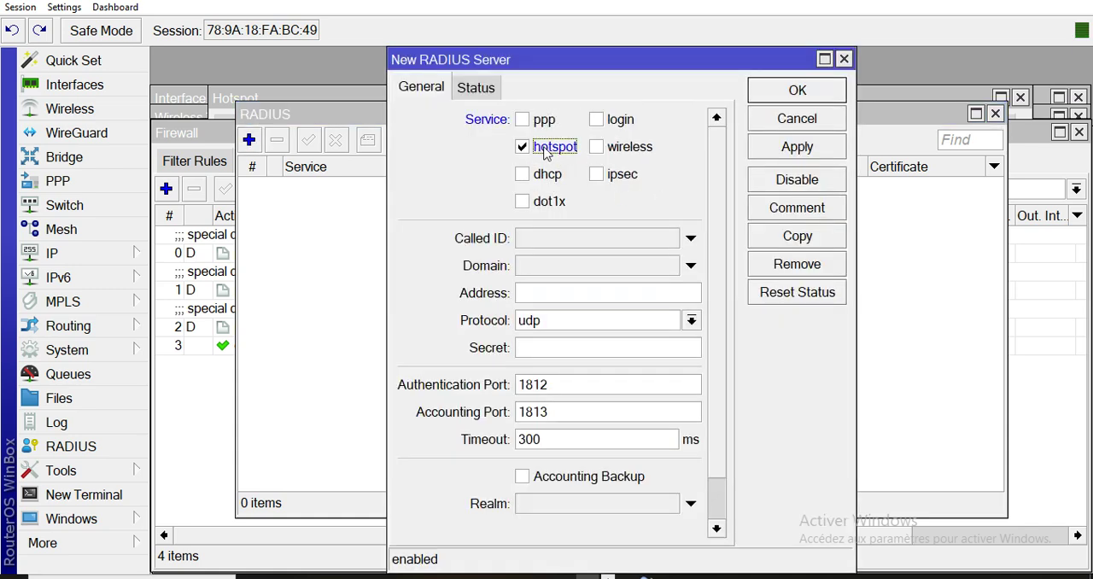
left_click(538, 292)
type("127")
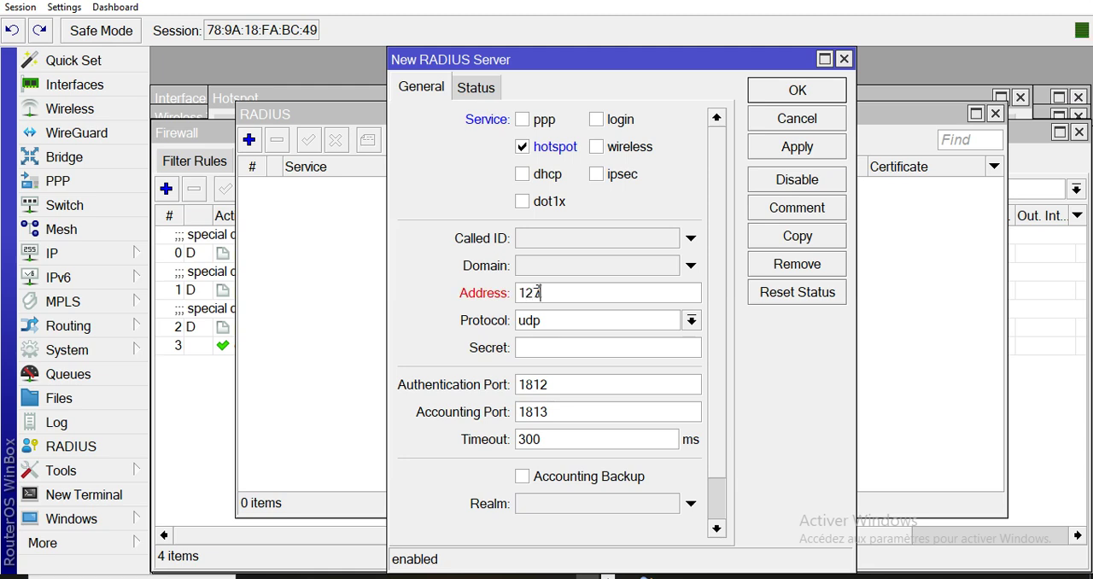
type(".0.0.1")
left_click(542, 349)
type("****")
left_click(793, 149)
left_click(801, 93)
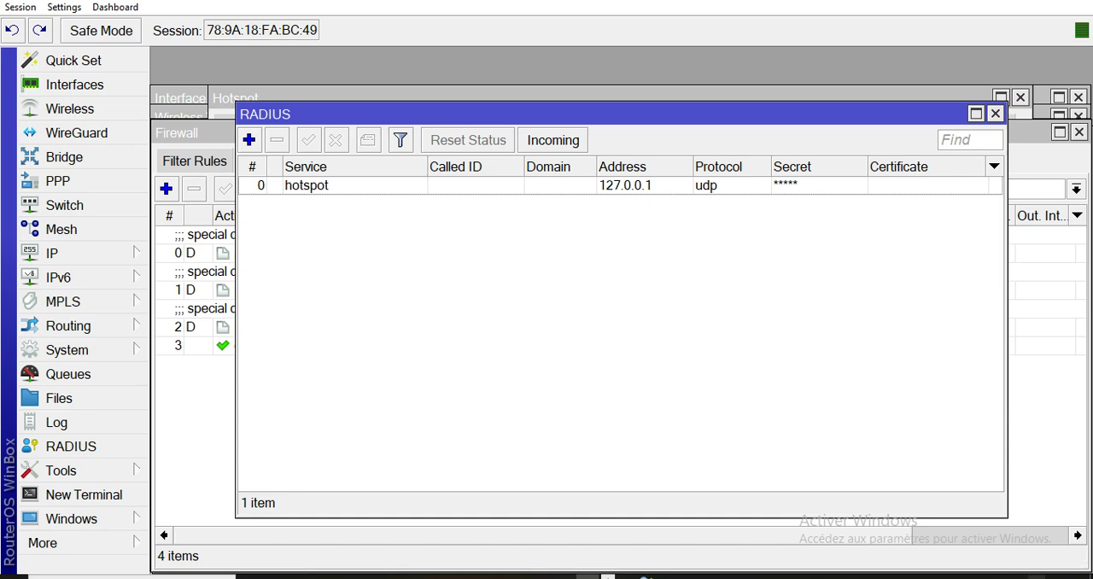
Show the list of available Wi-Fi networks to check for the router's SSID, and close it.
key("super+k")
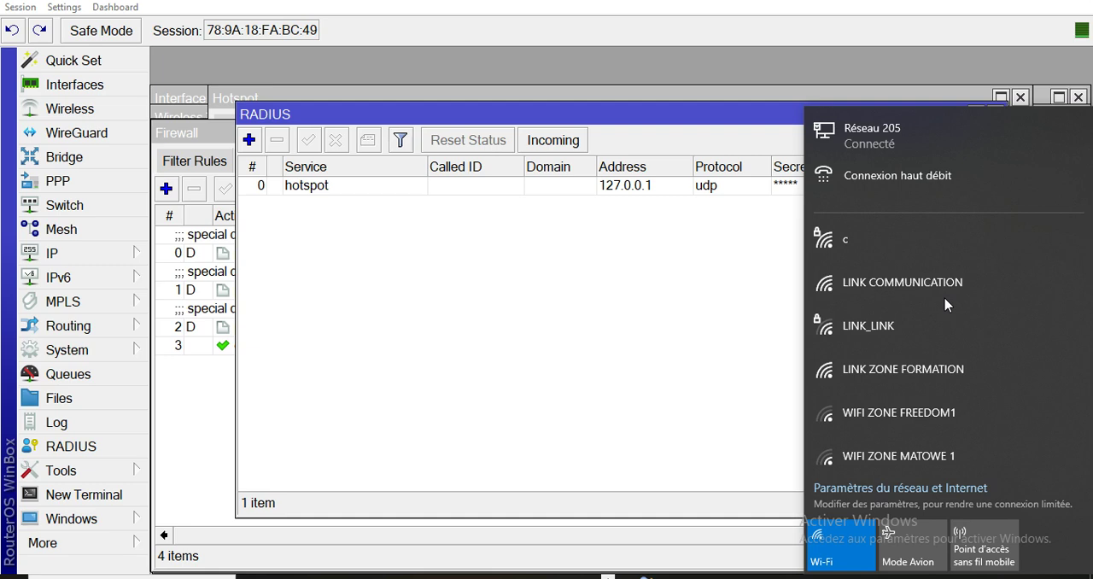
left_click(767, 577)
right_click(767, 577)
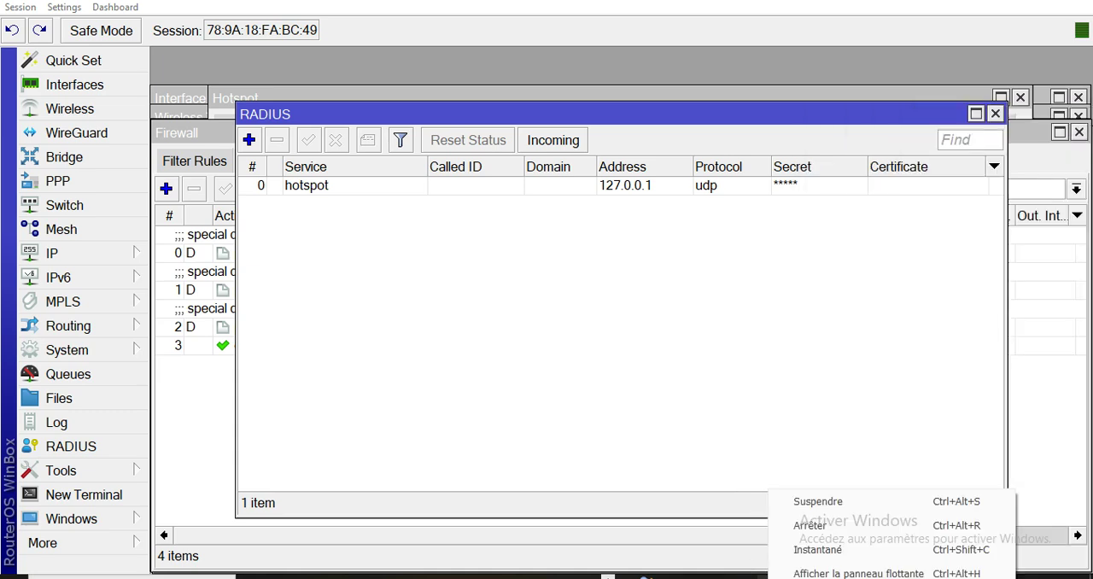